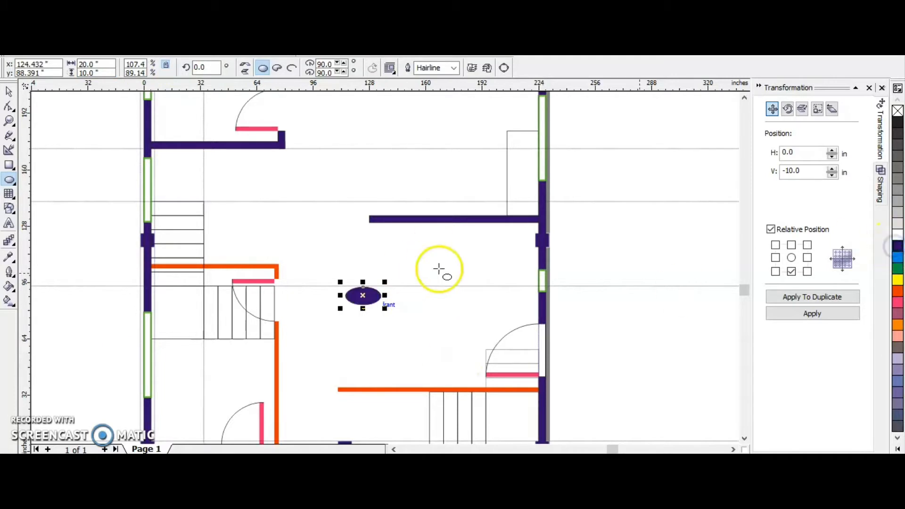
Build a person symbol by adding a blue circle centred on a duplicate of the dark ellipse, and group the parts.
left_click(792, 258)
left_click(813, 297)
scroll(366, 310, "up", 1)
left_click_drag(399, 282, 414, 142)
left_click(898, 258)
left_click(9, 92)
left_click(390, 280, "shift")
key("ctrl+g")
Place a duplicate of the person symbol to its right in the room above the short interior wall.
scroll(410, 279, "down", 1)
left_click(539, 275)
left_click(806, 259)
left_click(807, 297)
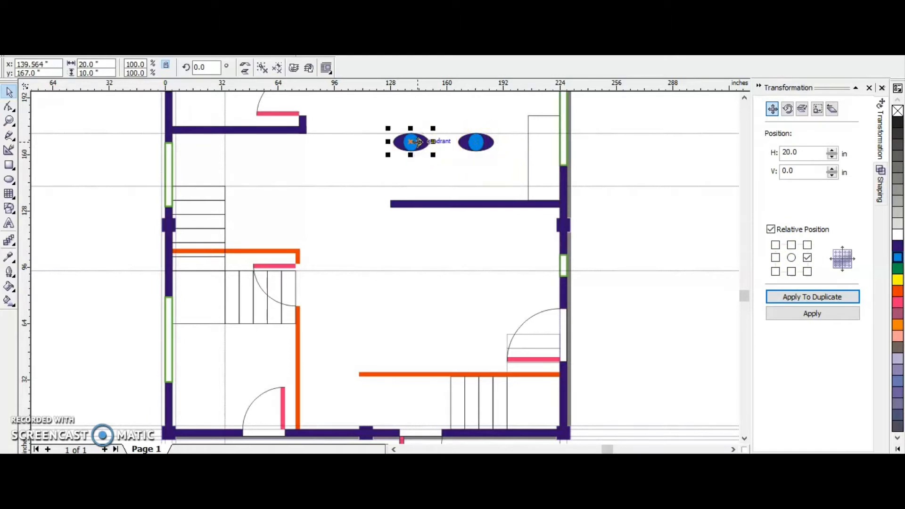
Nudge the pair of person symbols up and duplicate it downward as a second row above the short interior wall.
left_click(475, 146, "shift")
key("Up")
key("Up")
key("Up")
key("Up")
key("Up")
key("Up")
key("Up")
key("Up")
key("Up")
key("Up")
left_click(785, 297)
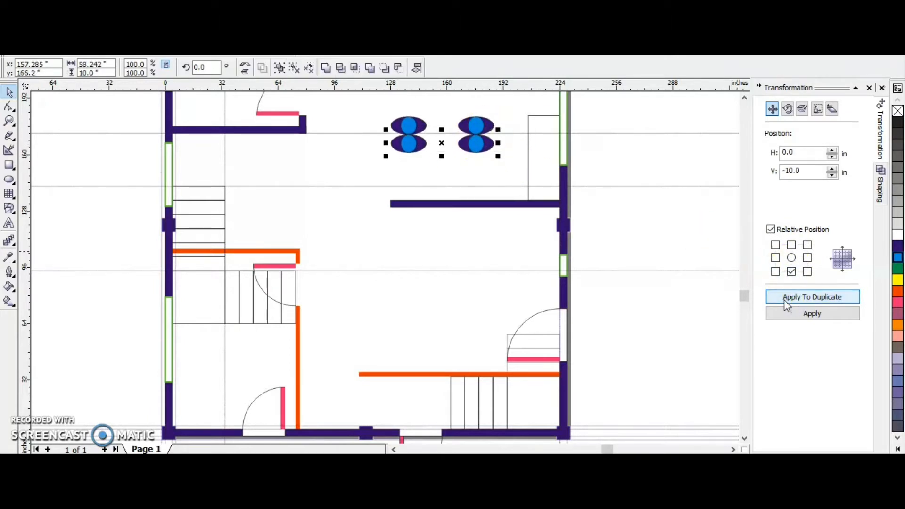
left_click(639, 220)
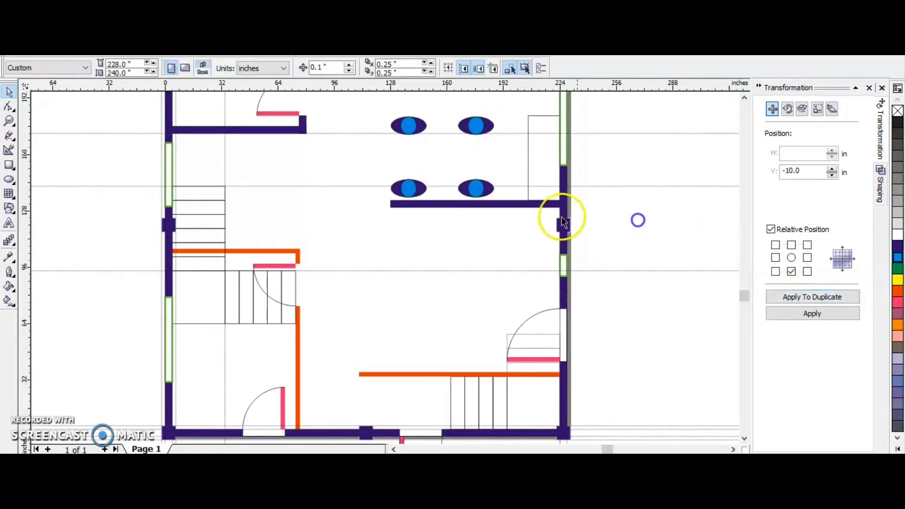
Copy a person symbol into the room below the short interior wall and rotate a copy there by 90 degrees.
left_click(479, 190)
right_click(478, 253)
left_click_drag(479, 190, 412, 264)
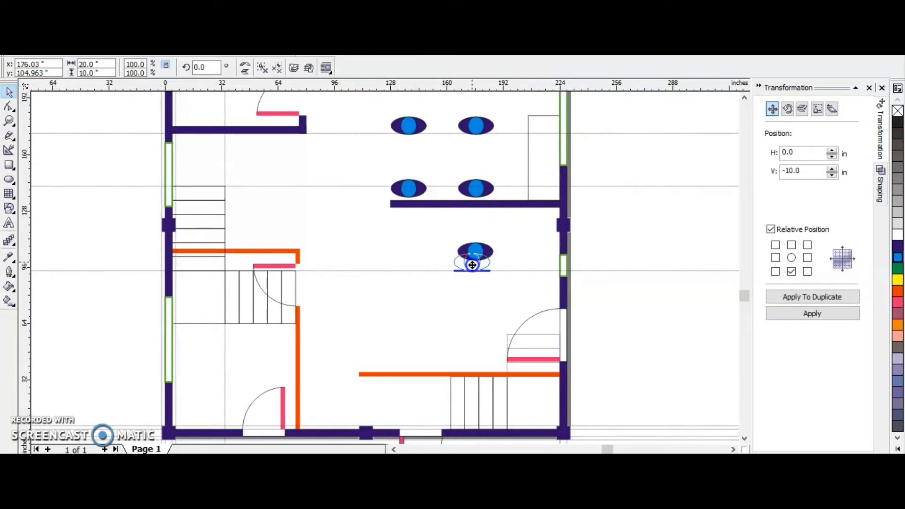
double_click(212, 67)
left_click_drag(473, 265, 480, 226)
type("90")
key("Return")
Duplicate the rotated person symbol downward and nudge the copy slightly lower.
left_click(791, 293)
key("Down")
key("Down")
Place another person symbol just below the short interior wall with its rotation set to 0 degrees.
right_click(464, 235)
double_click(206, 67)
type("0")
key("Return")
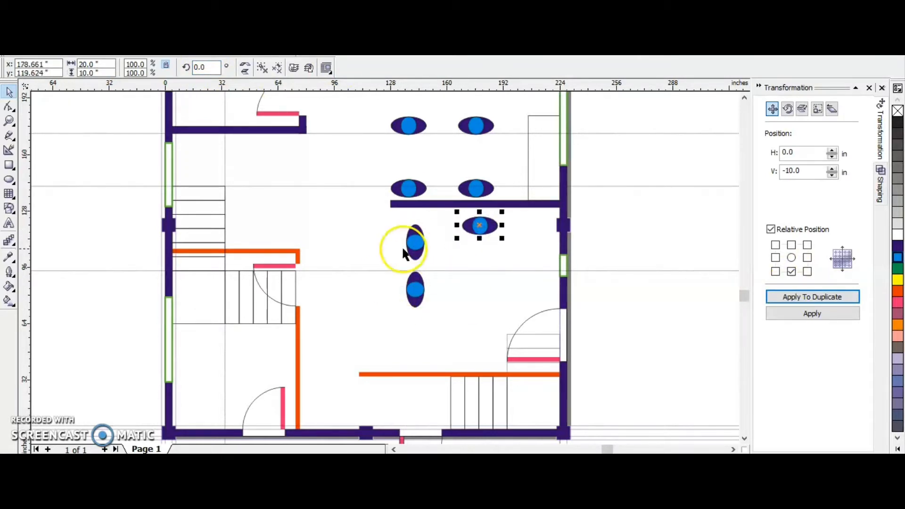
Nudge the two vertical person symbols in the lower room slightly down and to the left.
left_click(409, 250)
left_click(411, 290, "shift")
key("Down")
key("Down")
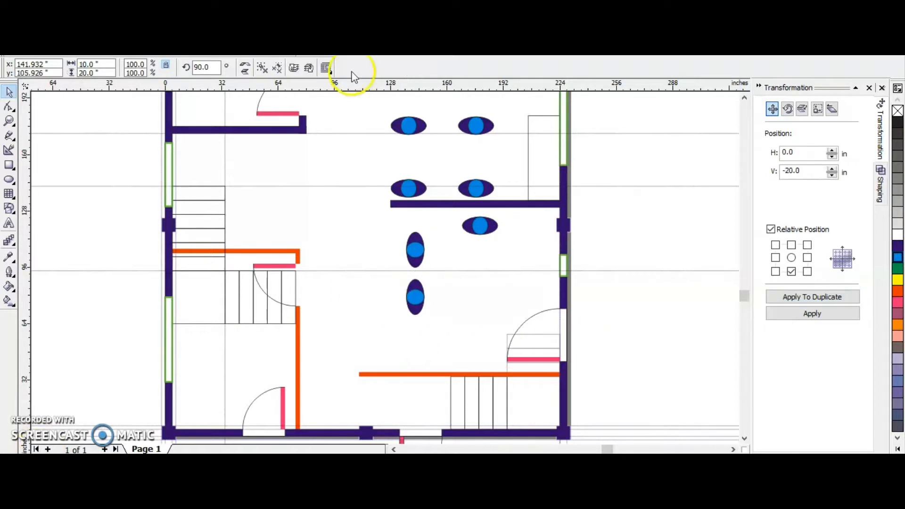
left_click(415, 294, "shift")
left_click(467, 228, "shift")
left_click(626, 248)
left_click(420, 254)
left_click(420, 294, "shift")
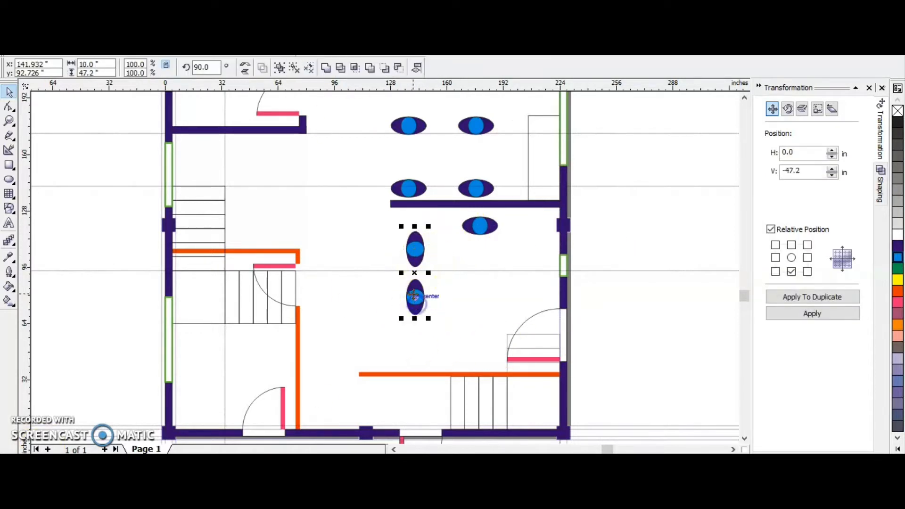
key("Left")
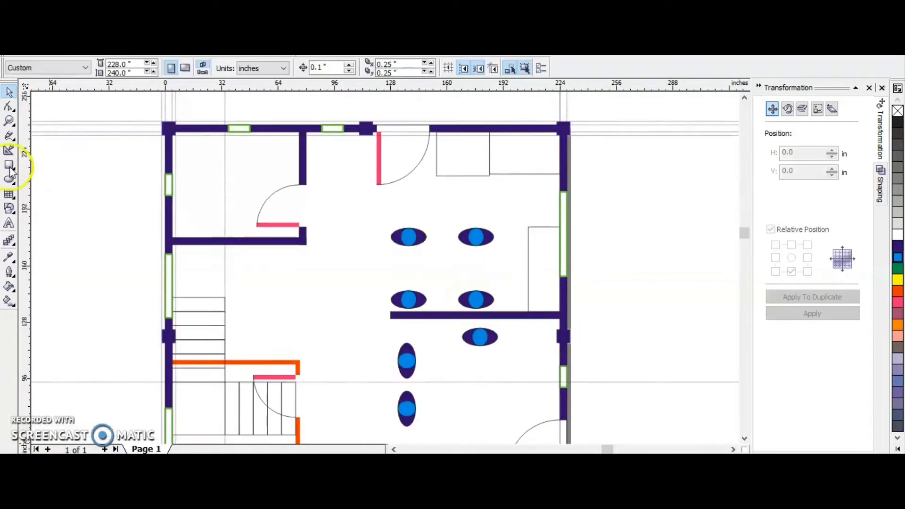
Switch the drawing units to feet and draw a 4 × 2.5 ft table rectangle outside the plan's left wall.
left_click(264, 68)
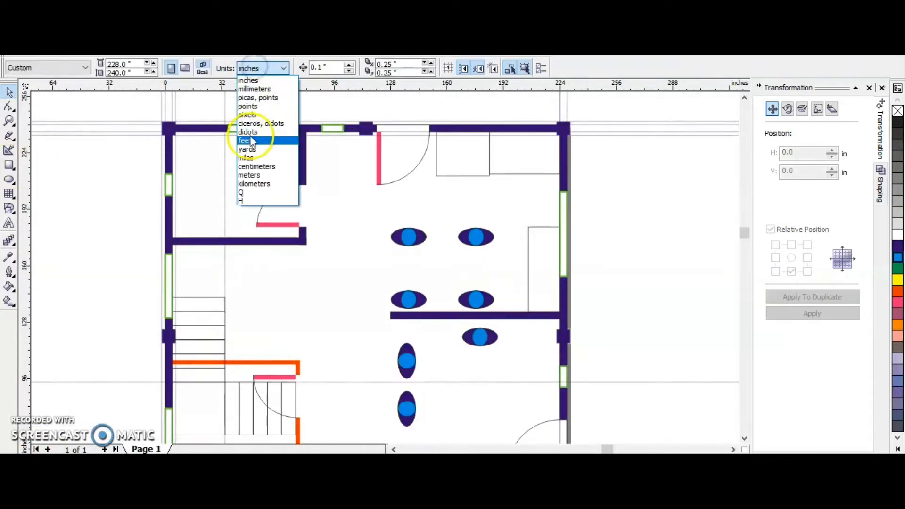
left_click(255, 134)
left_click(9, 165)
left_click_drag(59, 179, 152, 238)
left_click_drag(106, 65, 7, 59)
type("2.5")
key("Return")
left_click(9, 91)
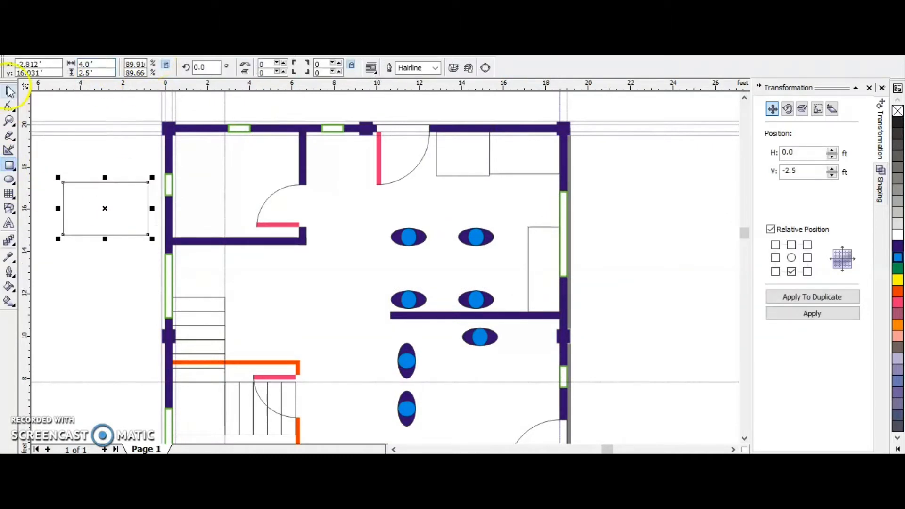
Move the table rectangle between the four upper person symbols and shift the upper-right symbol above its edge.
left_click_drag(105, 208, 451, 261)
left_click(474, 234)
left_click_drag(474, 231, 474, 218)
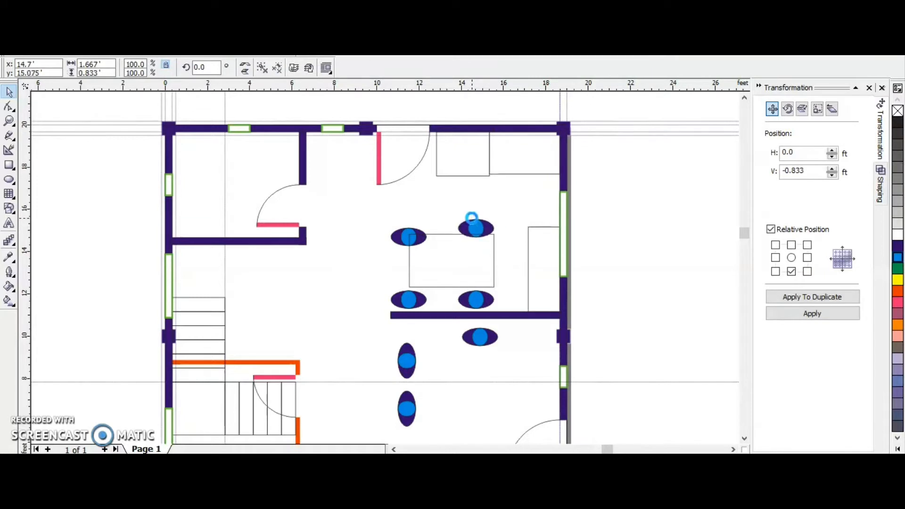
Delete the upper-left person symbol at the table and nudge the lower-left one to the right.
left_click(405, 236)
key("Delete")
left_click(414, 299)
key("Right")
key("Right")
key("Right")
key("Right")
key("Right")
key("Right")
key("Right")
key("Right")
key("Right")
key("Right")
key("Right")
key("Right")
key("Right")
key("Right")
key("Right")
key("Right")
key("Right")
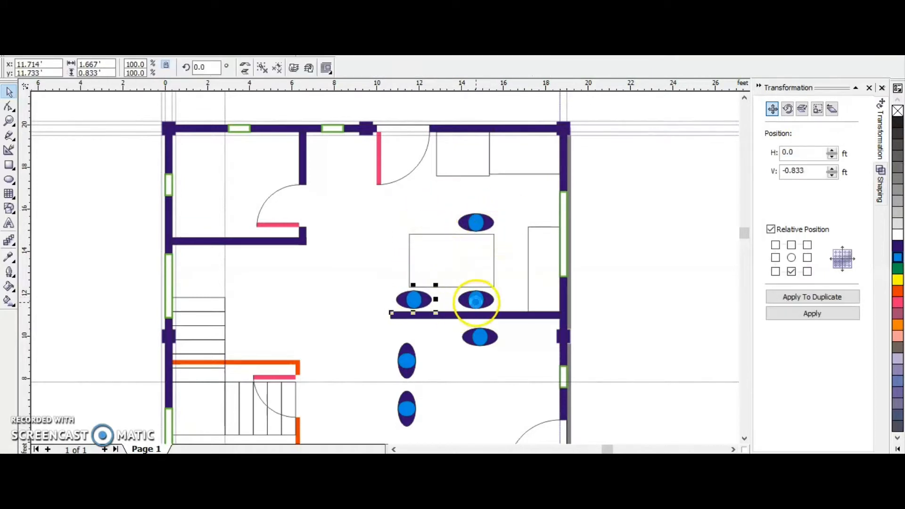
Nudge the two right-hand person symbols above and below the table slightly to the left.
left_click(484, 303)
left_click(480, 221, "shift")
key("Left")
key("Left")
key("Left")
key("Left")
key("Left")
key("Left")
key("Right")
key("Right")
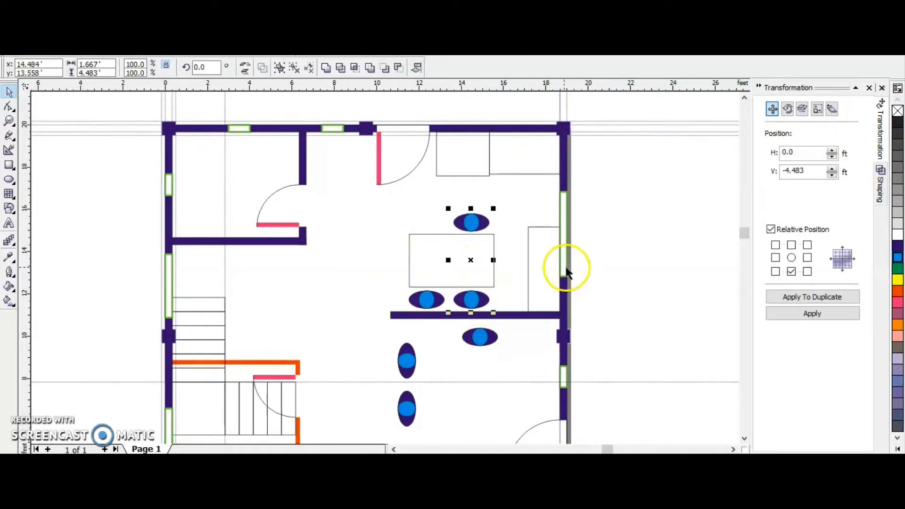
Try placing a copy of the person symbol, rotated 90 degrees, at the table's right end.
left_click(617, 268)
left_click(473, 224)
left_click_drag(471, 222, 506, 256)
right_click(506, 256)
left_click_drag(212, 68, 118, 63)
type("90")
key("Return")
left_click(536, 257)
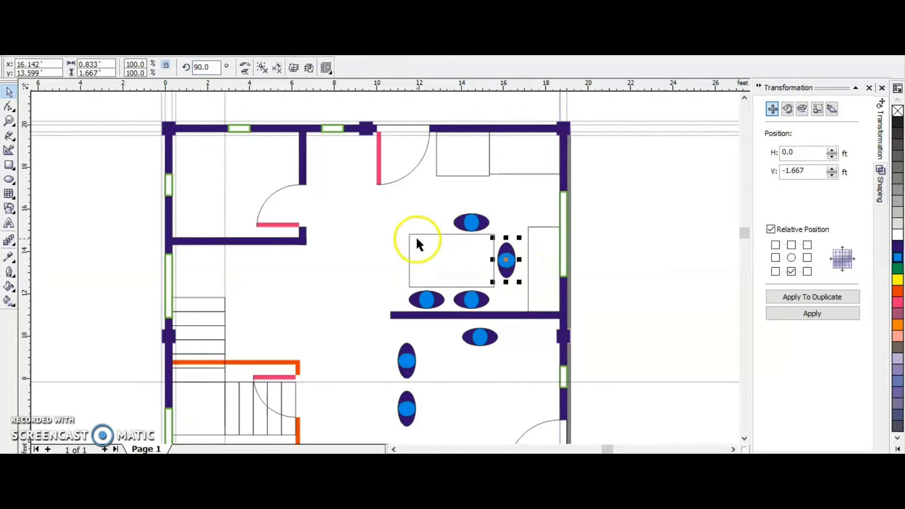
left_click(506, 260)
left_click_drag(520, 282, 512, 245)
left_click(610, 258)
key("Delete")
Duplicate the person symbol above the table by one symbol width to its left.
left_click(427, 299)
left_click(791, 245)
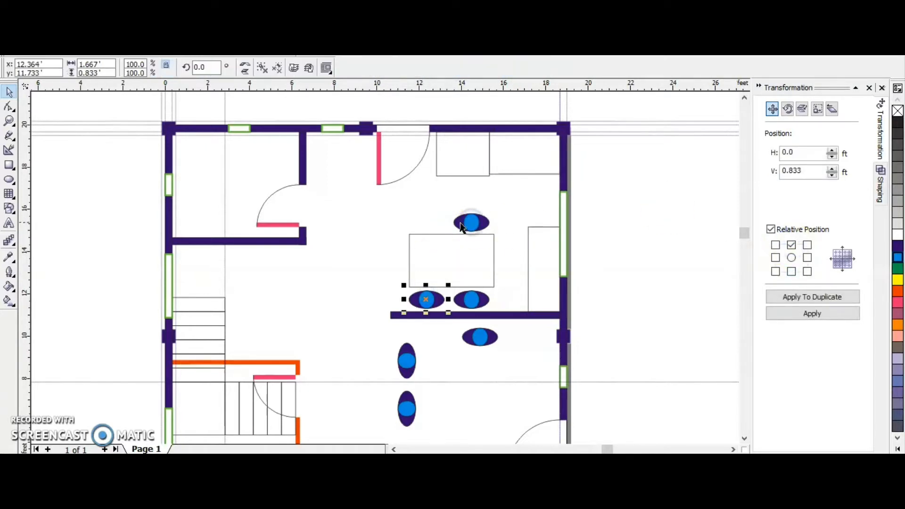
left_click(471, 224)
left_click(776, 258)
left_click(797, 299)
left_click(492, 282)
Try outlining the seating around the two vertical person symbols with a rectangle enlarged to about 3.07 × 8.82 ft.
scroll(516, 207, "down", 2)
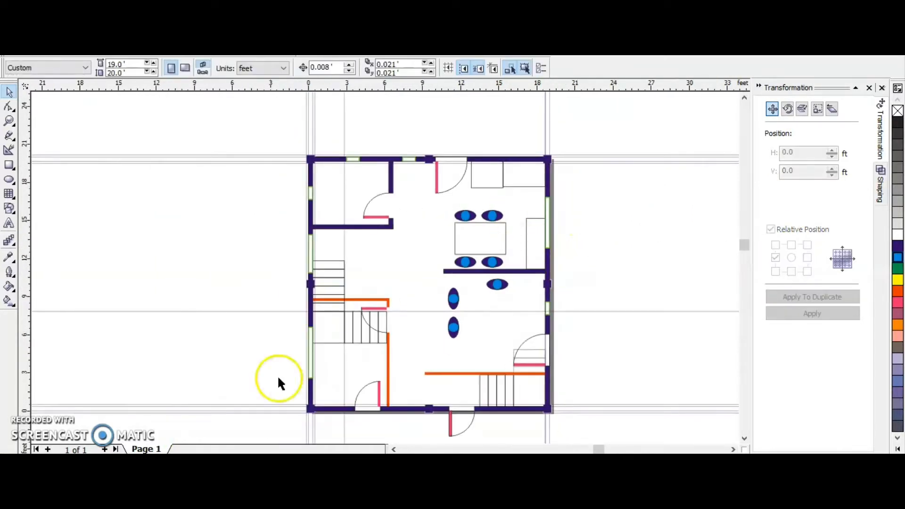
key("F6")
scroll(425, 283, "up", 1)
left_click_drag(444, 270, 471, 348)
scroll(446, 300, "up", 4)
key("Down")
key("Down")
key("Down")
key("Down")
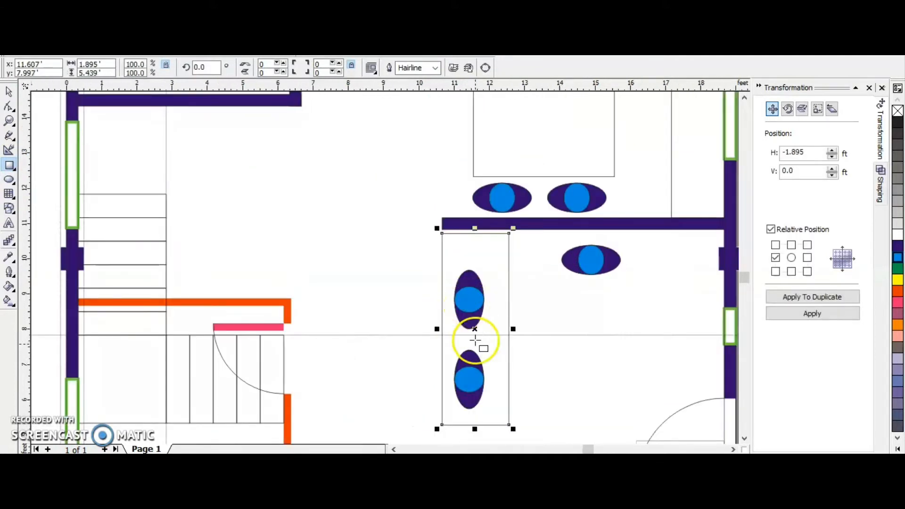
scroll(471, 337, "down", 1)
left_click_drag(503, 405, 538, 431)
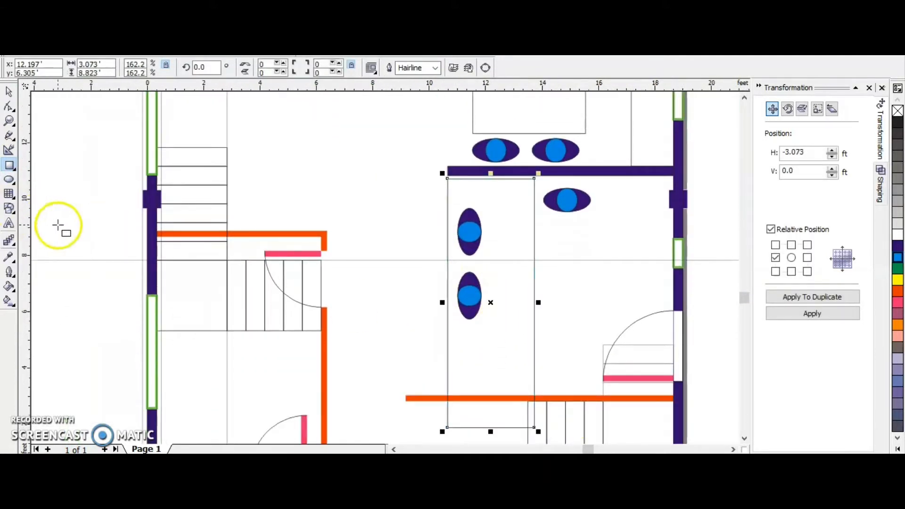
key("F10")
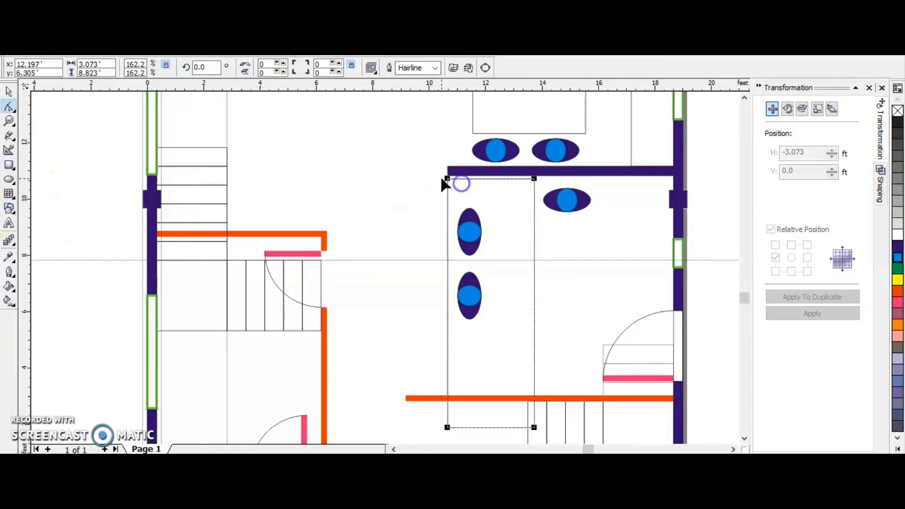
left_click(9, 92)
left_click_drag(535, 303, 672, 323)
key("F10")
Draw a new seating rectangle about 8.42 × 7.85 ft across the lower-right room and round its corners to a value of 31.
mouse_move(447, 179)
left_mouse_down()
mouse_move(488, 181)
mouse_move(677, 375)
mouse_move(683, 407)
left_mouse_up()
key("Delete")
key("F6")
key("F10")
left_click_drag(445, 186, 478, 191)
left_click(9, 92)
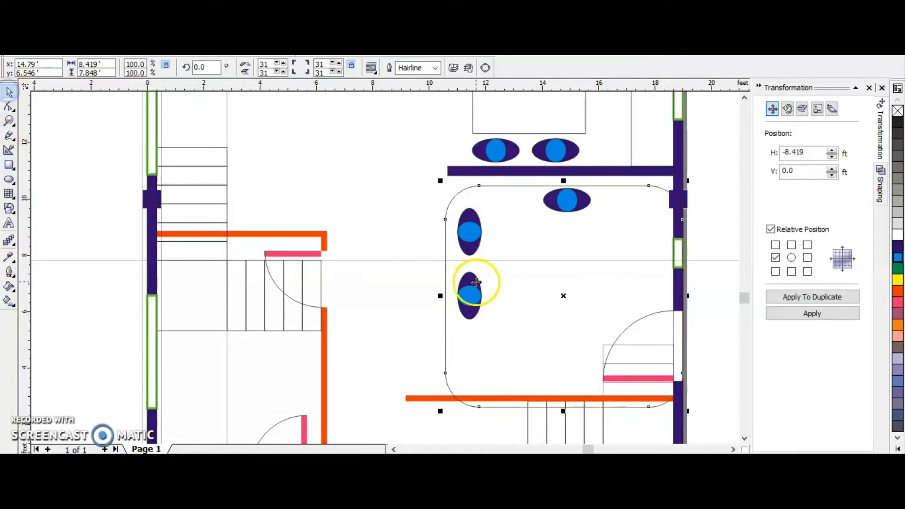
Draw a rectangle about 18.2 × 3.9 ft over the rounded shape's lower part and trim that part away.
left_click(9, 165)
mouse_move(337, 343)
left_mouse_down()
mouse_move(810, 445)
mouse_move(660, 359)
left_mouse_up()
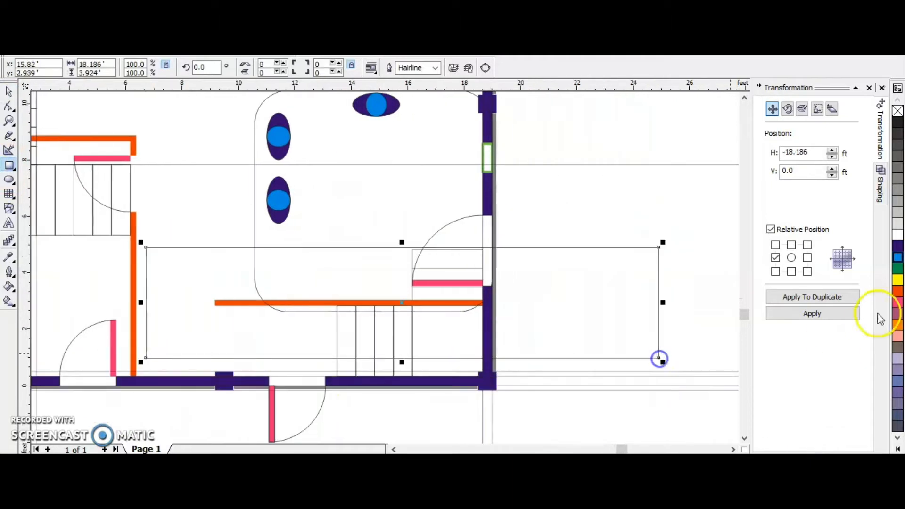
left_click(878, 186)
left_click(823, 235)
left_click(405, 200)
Stretch the trimming rectangle to about 10.2 ft high and position it inside the rounded shape, leaving an L-shaped seating band.
left_click(533, 279)
left_click_drag(402, 243, 404, 118)
left_click(12, 91)
left_click_drag(590, 330, 708, 376)
left_click(802, 232)
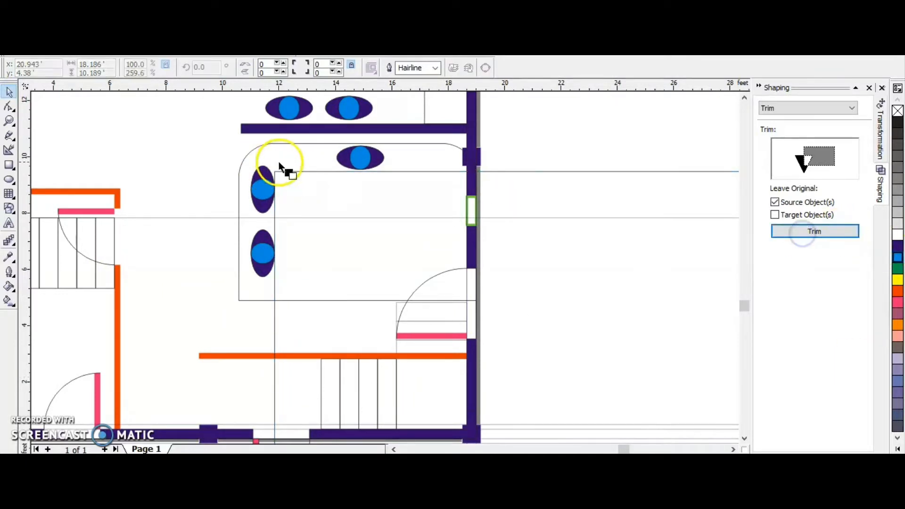
left_click(8, 95)
left_click(456, 278)
left_click_drag(548, 270, 540, 279)
Nudge the horizontal person symbol slightly down within the upper seating band.
left_click(355, 160)
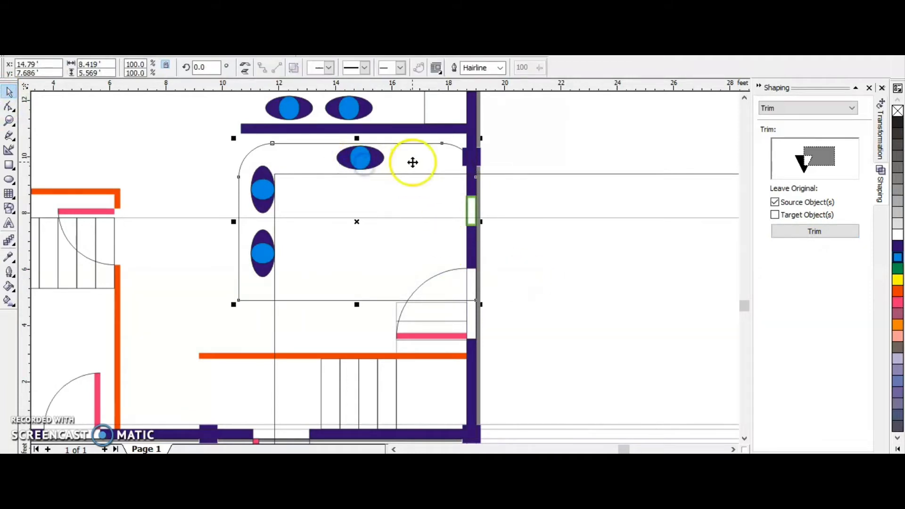
left_click(350, 167)
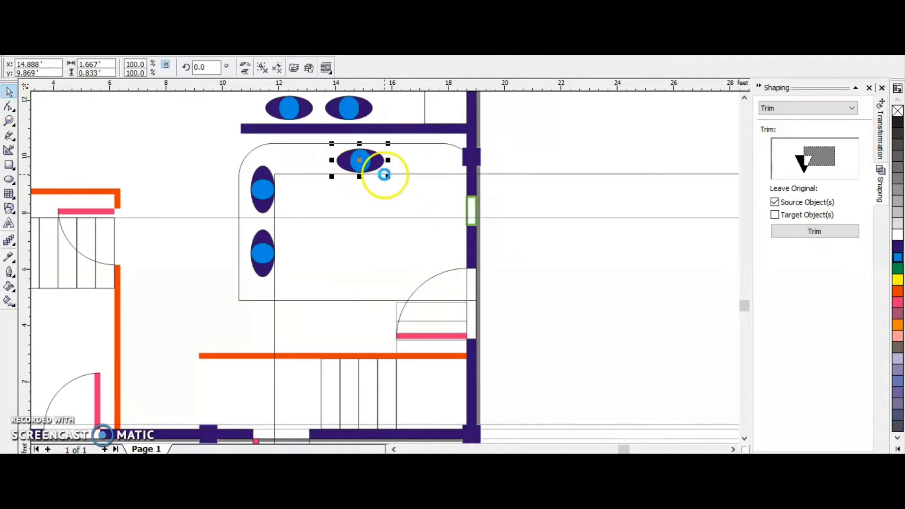
left_click_drag(385, 175, 385, 178)
Nudge the trimming rectangle down, trim the rounded shape into an L-shaped sofa, and delete the trimming rectangle.
left_click(554, 288)
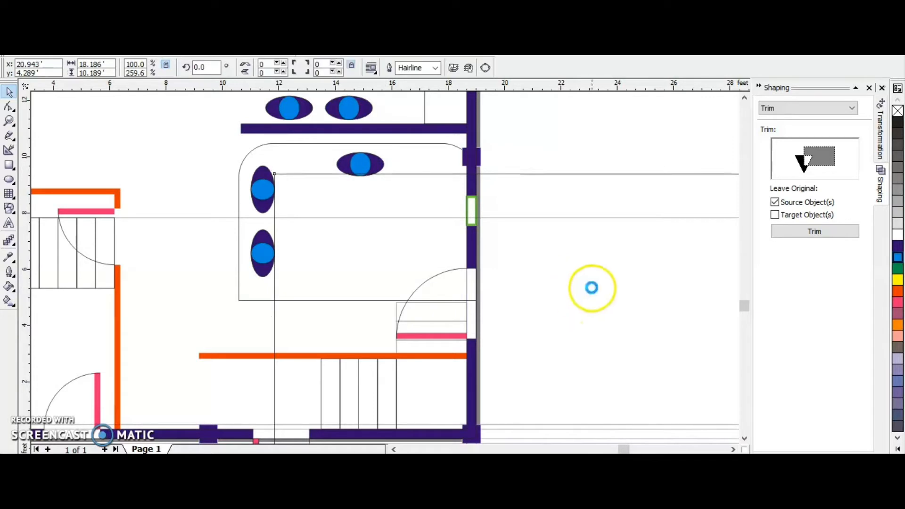
key("Down")
left_click(814, 232)
left_click(346, 174)
left_click(613, 242)
key("Delete")
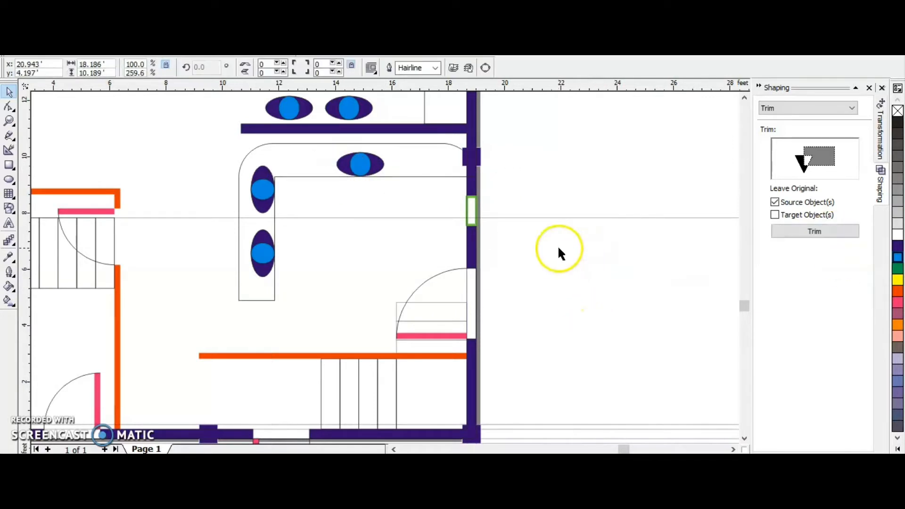
Trim off the right end of the sofa's horizontal arm with a rectangle about 6.52 × 4.26 ft, and delete the rectangle.
scroll(367, 217, "down", 1)
scroll(341, 212, "up", 1)
left_click(10, 166)
left_click_drag(527, 156, 389, 247)
key("Delete")
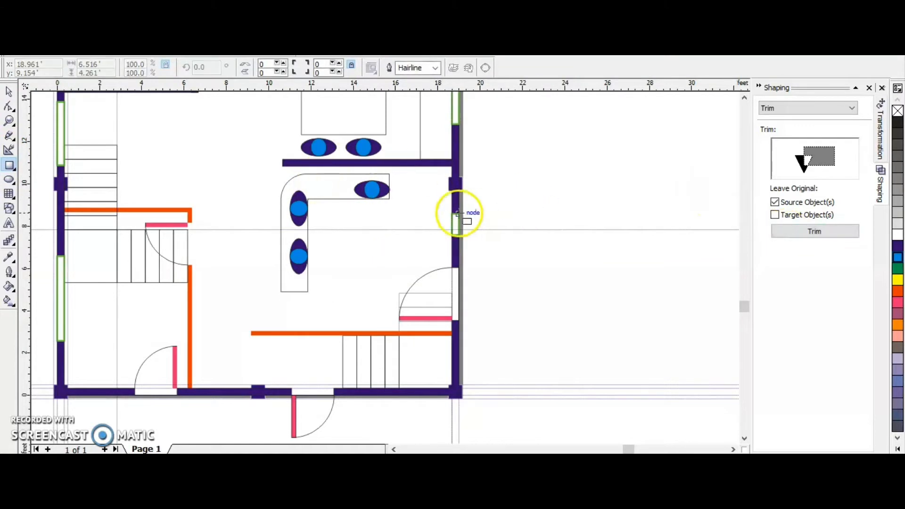
Move the horizontal person symbol left so it sits within the sofa's shortened horizontal arm.
left_click(9, 91)
left_click(371, 189)
mouse_move(373, 192)
left_mouse_down()
mouse_move(348, 209)
mouse_move(366, 198)
mouse_move(357, 190)
left_mouse_up()
key("ctrl+z")
left_click(437, 192)
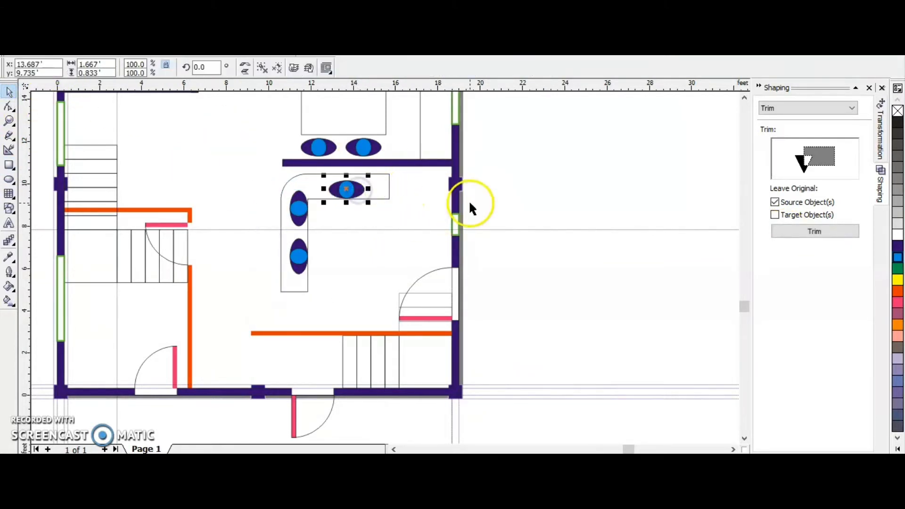
key("Right")
key("Right")
key("Right")
key("Right")
key("Right")
key("Right")
key("Right")
key("Right")
Shorten the sofa's vertical arm by moving its lower end nodes up to just below the last person symbol.
scroll(538, 209, "down", 2)
scroll(391, 250, "up", 2)
key("F10")
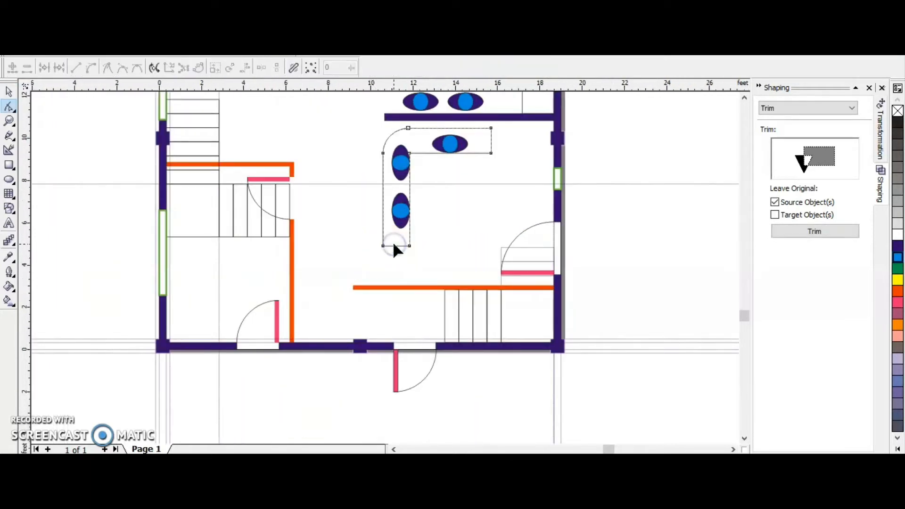
left_click(393, 243)
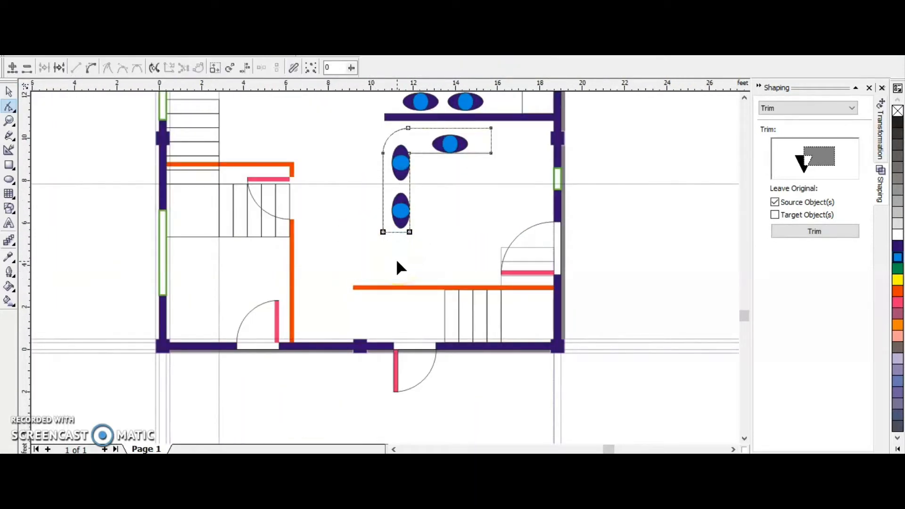
key("F8")
left_click(9, 92)
left_click(610, 224)
Draw a square about 2.1 ft wide outside the plan's left wall, beside the staircase.
scroll(572, 202, "down", 2)
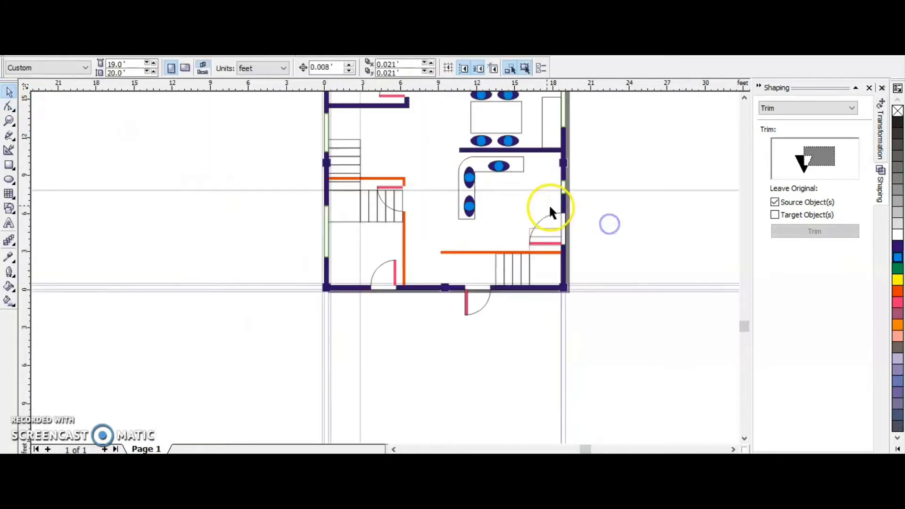
scroll(488, 187, "down", 3)
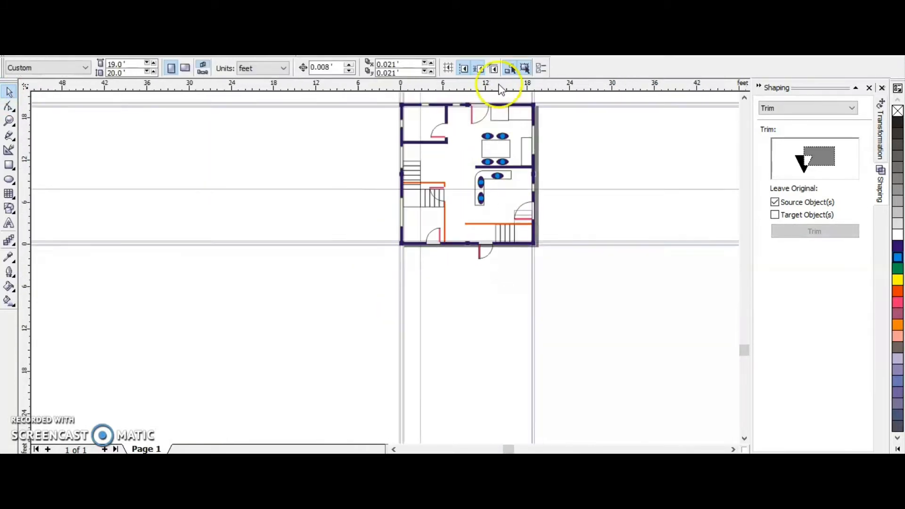
scroll(429, 147, "up", 3)
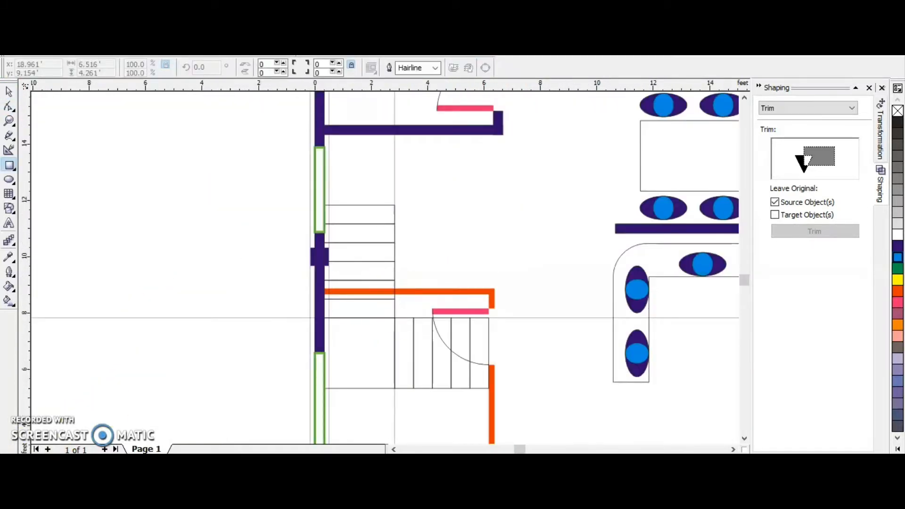
key("F6")
left_click_drag(202, 261, 262, 308)
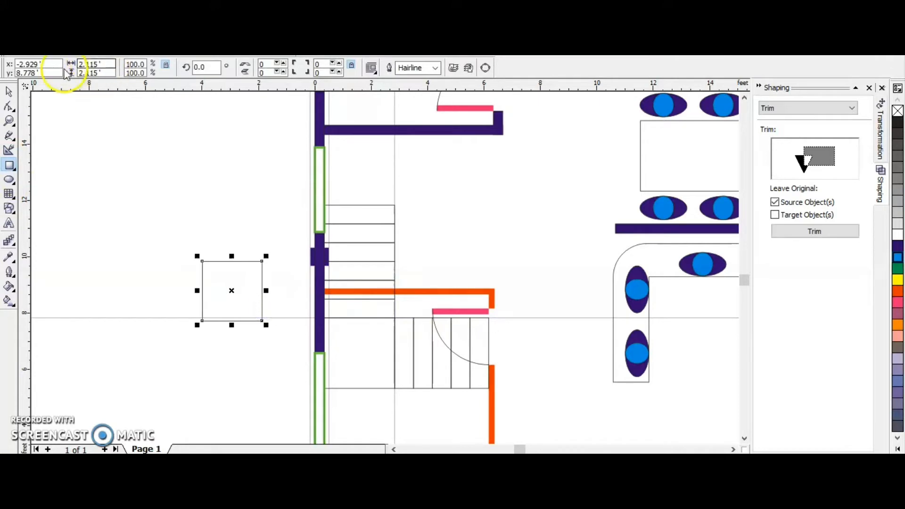
Switch the drawing units to inches and select the new square.
left_click(9, 91)
left_click(190, 169)
left_click(233, 69)
left_click(263, 81)
left_click(226, 278)
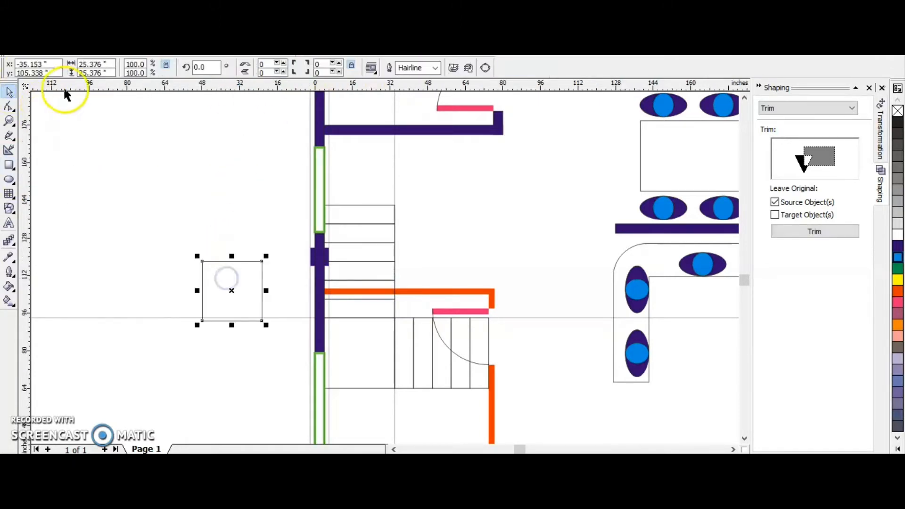
Set the square to 8 by 8 inches and snap it to the inner corner where the two stair flights meet.
left_click_drag(108, 65, 8, 63)
type("8")
key("Tab")
type("8")
key("Return")
left_click(169, 295)
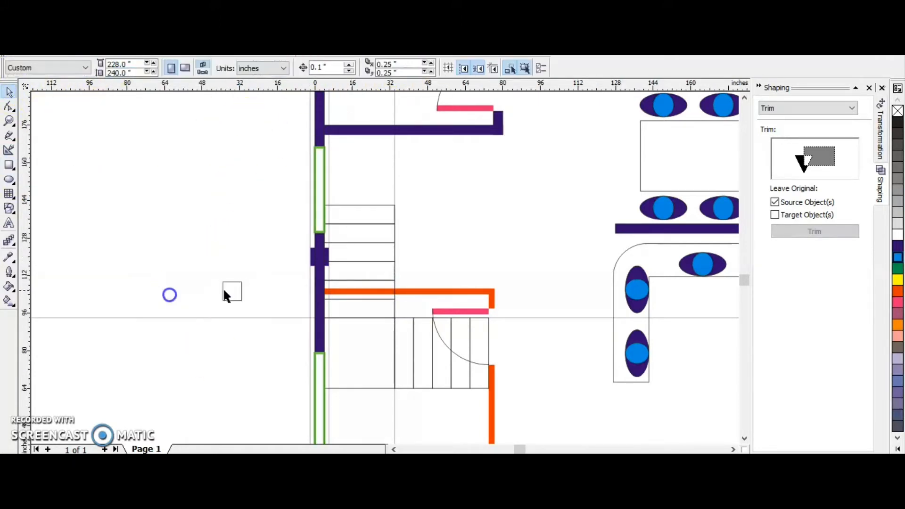
left_click_drag(402, 306, 402, 307)
scroll(402, 307, "up", 3)
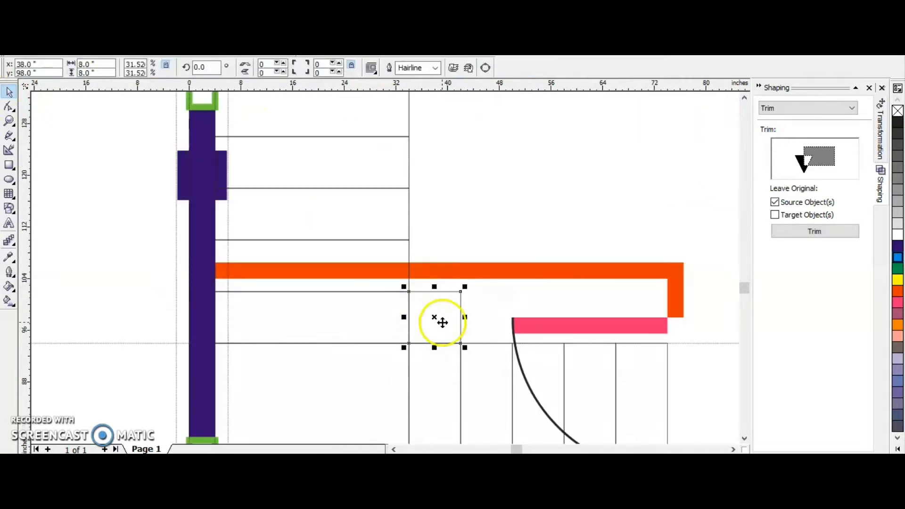
Fill the 8-inch square with the same dark purple as the outer walls.
left_click(898, 258)
scroll(505, 249, "down", 3)
left_click(254, 263)
scroll(294, 263, "down", 3)
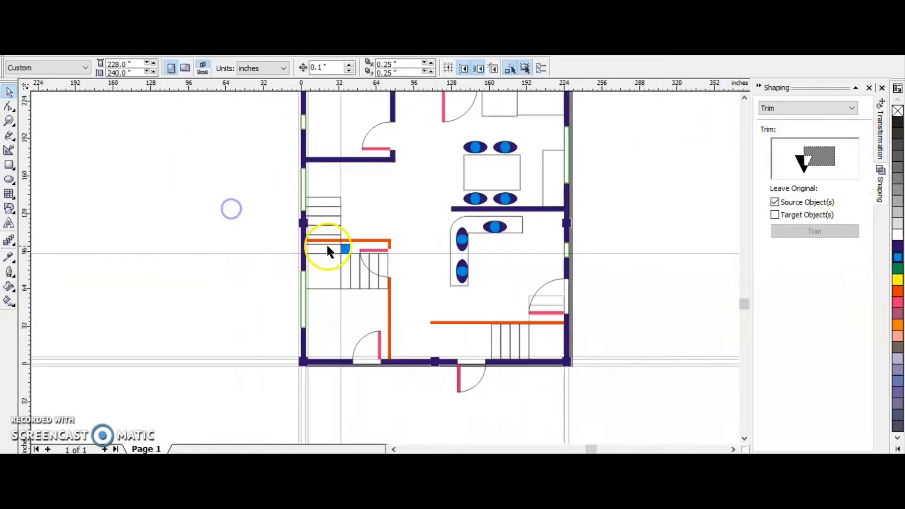
scroll(336, 254, "up", 3)
left_click(359, 241)
left_click(898, 246)
left_click(155, 306)
scroll(320, 218, "down", 3)
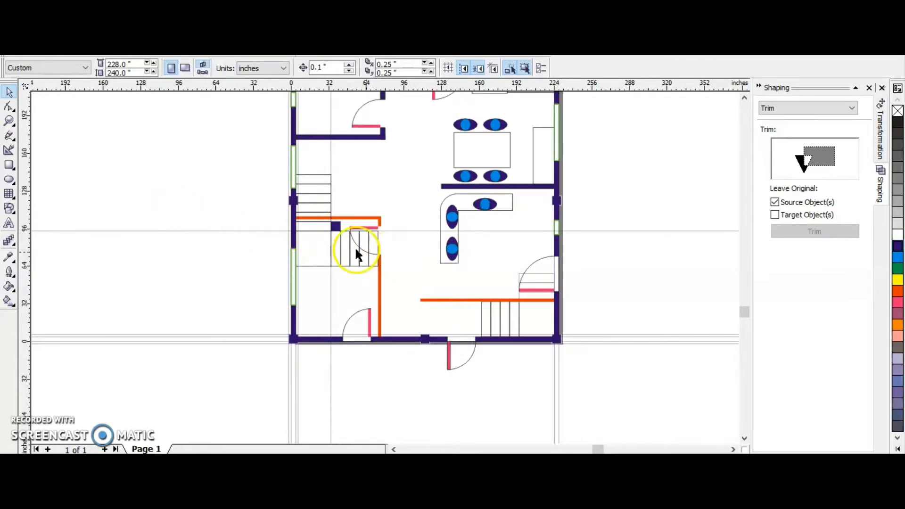
Move the dark purple square onto the stair landing, snapped into the landing's upper-right corner.
scroll(347, 234, "up", 3)
left_click(360, 221)
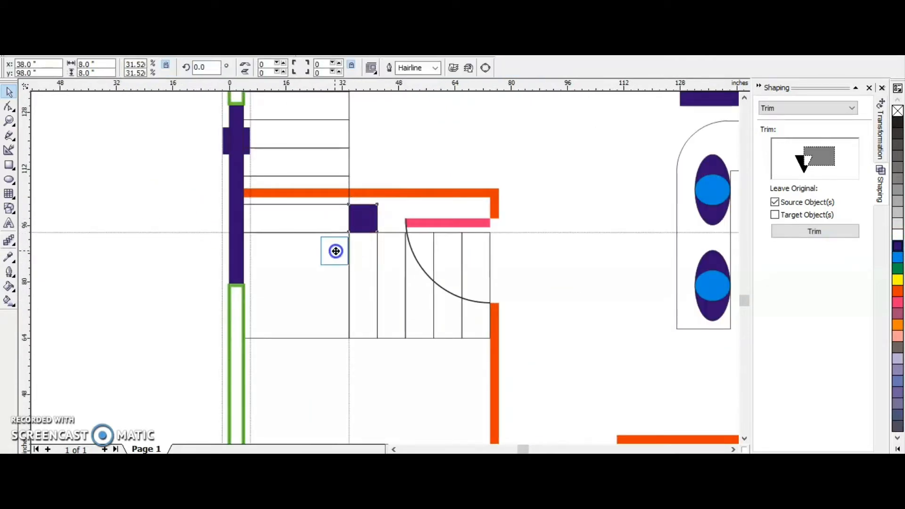
left_click_drag(336, 248, 336, 247)
scroll(345, 241, "up", 5)
scroll(360, 208, "down", 5)
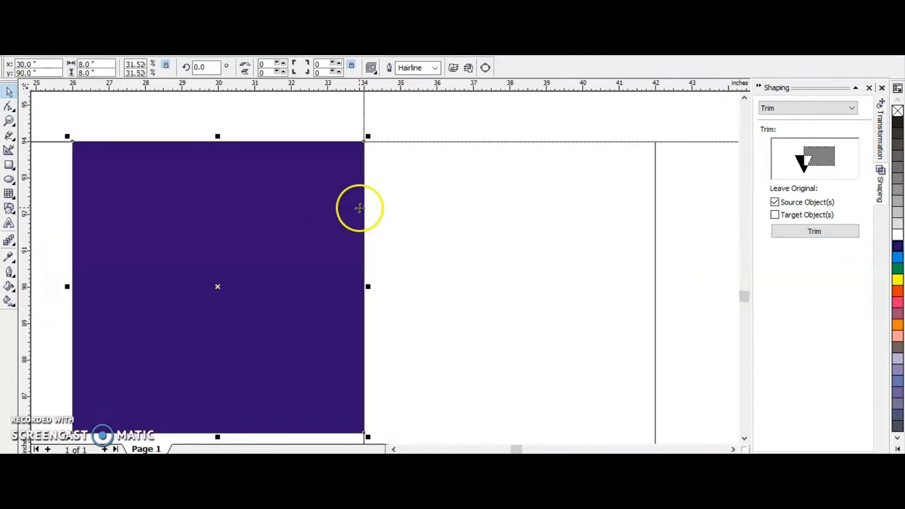
scroll(354, 220, "up", 4)
scroll(353, 217, "down", 10)
left_click(333, 209)
scroll(377, 198, "up", 2)
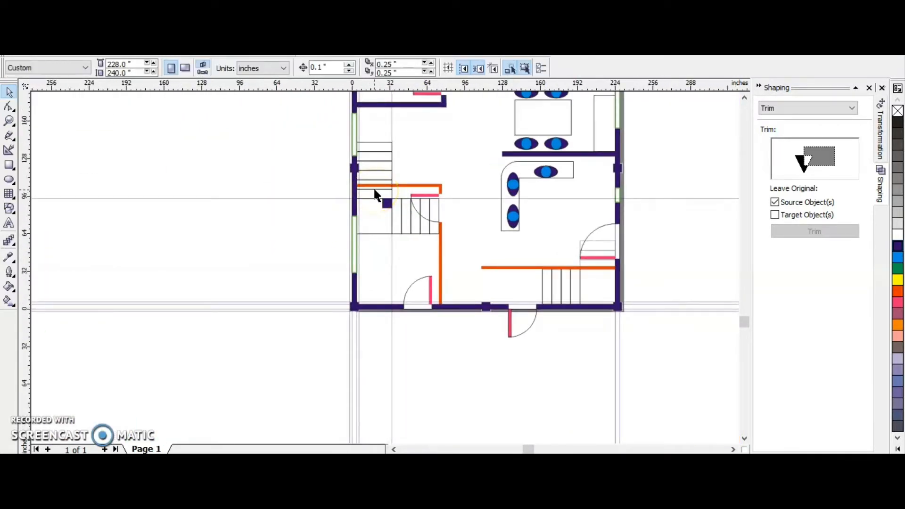
scroll(376, 193, "up", 4)
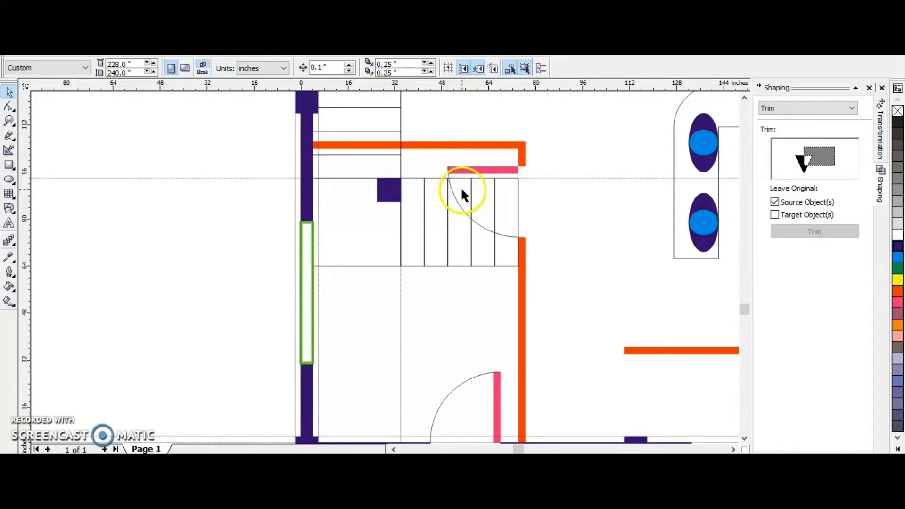
scroll(461, 191, "down", 3)
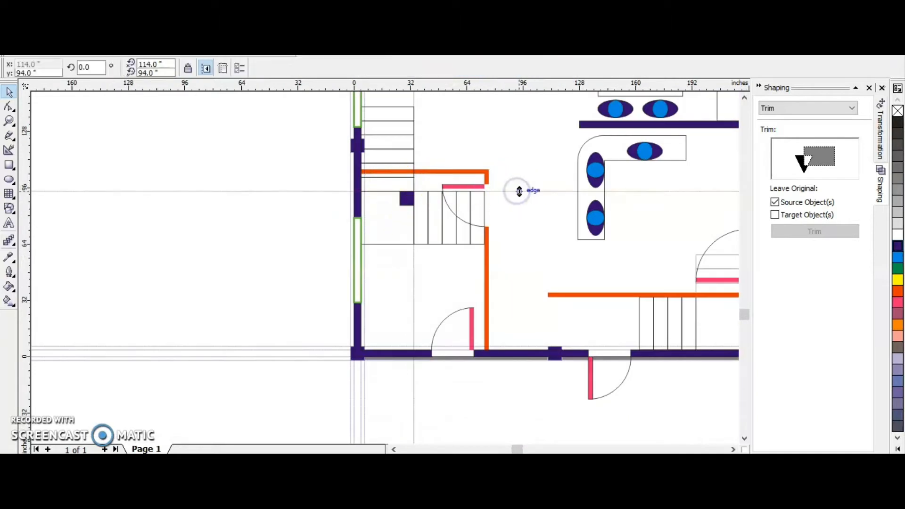
scroll(423, 174, "up", 1)
left_click(425, 167)
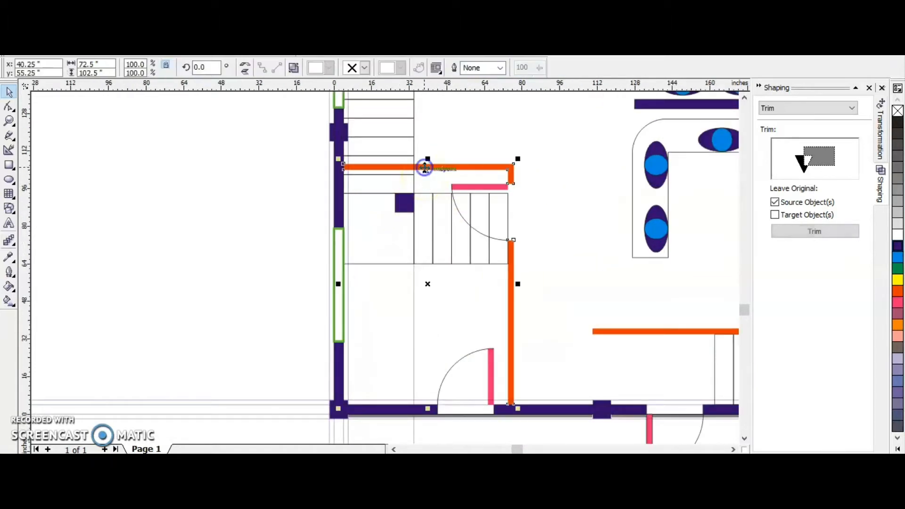
scroll(423, 165, "up", 1)
left_click(426, 163)
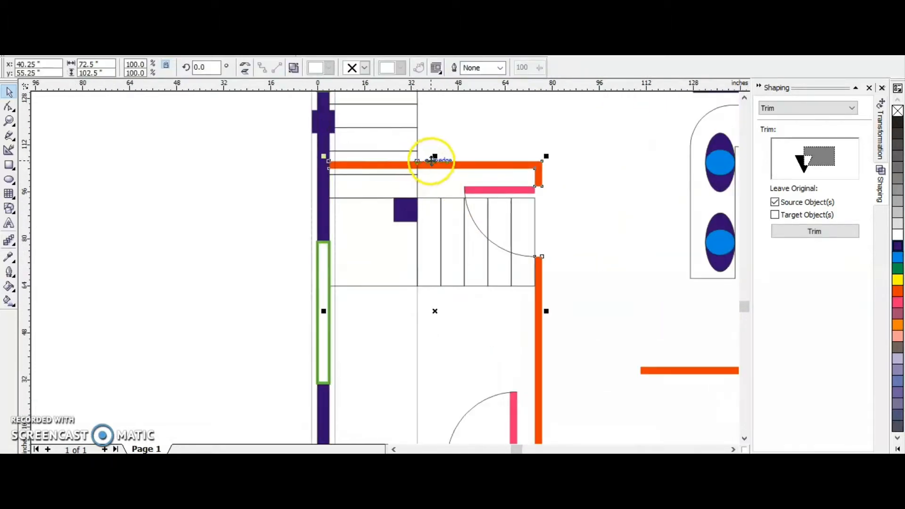
left_click(387, 169)
left_click(364, 162)
Select all six treads of the vertical stair flight along the left wall and fill them dark gray.
left_click(370, 180)
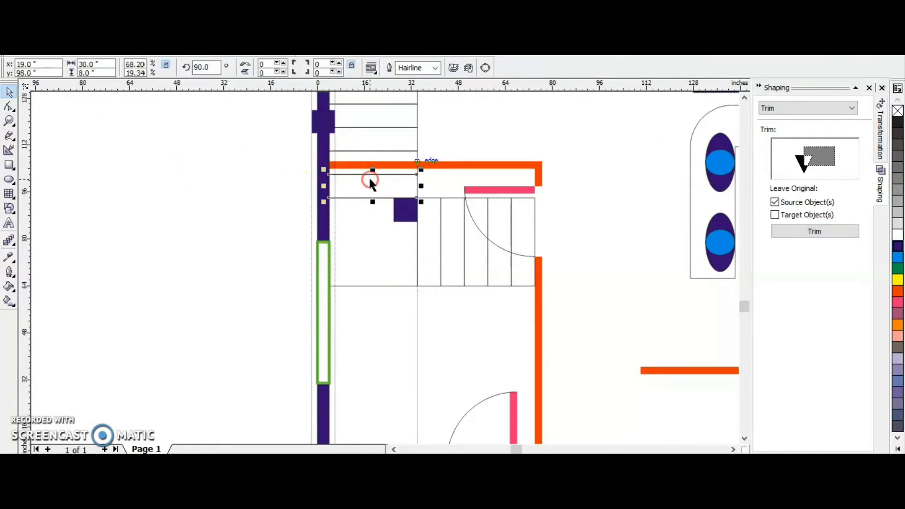
right_click(370, 180)
left_click(358, 155, "shift")
left_click(365, 135, "shift")
left_click(370, 119, "shift")
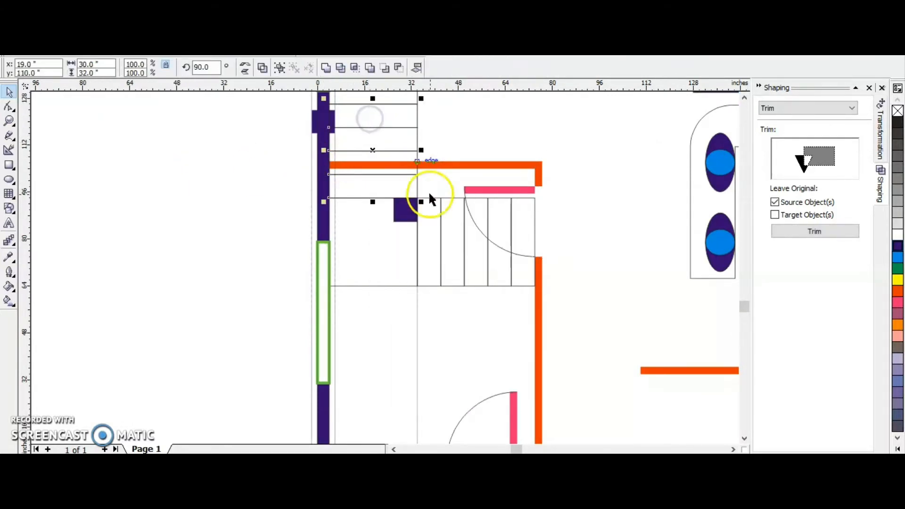
scroll(424, 175, "down", 2)
left_click(745, 96)
left_click(745, 96)
left_click(745, 95)
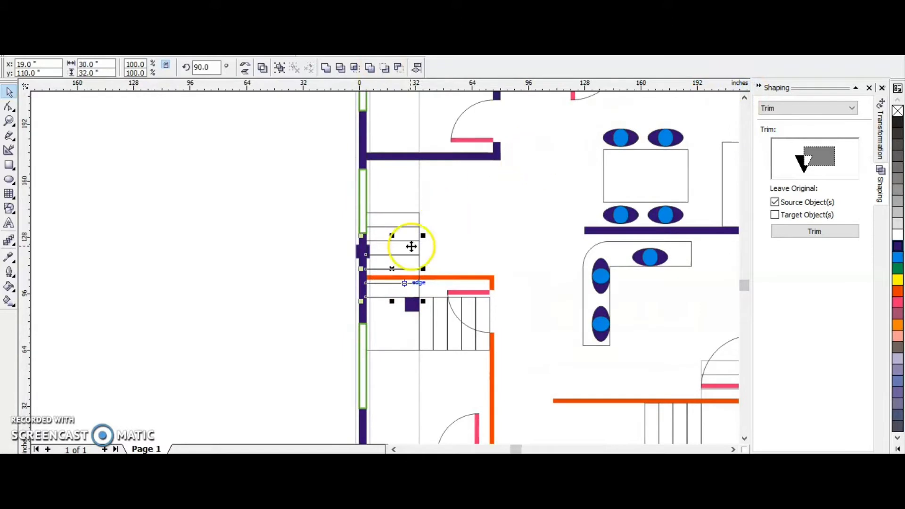
scroll(381, 238, "up", 1)
left_click_drag(392, 234, 460, 237)
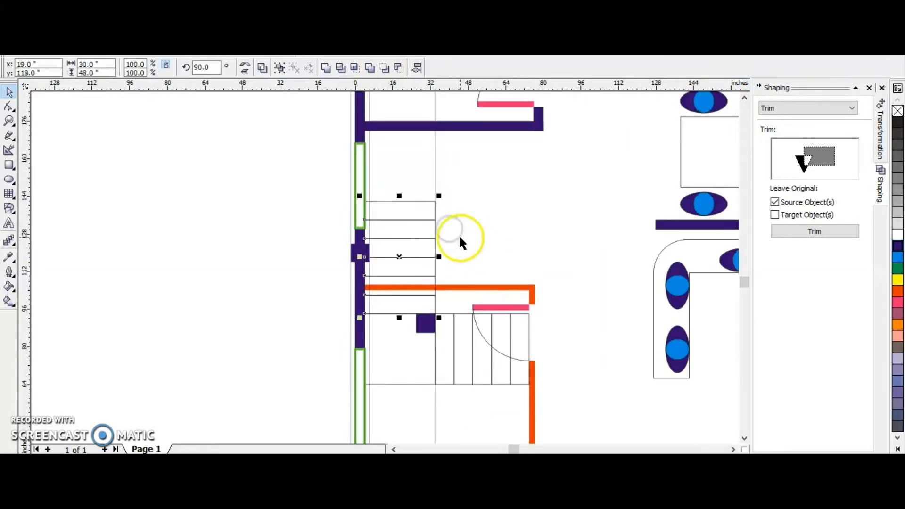
left_click(897, 159)
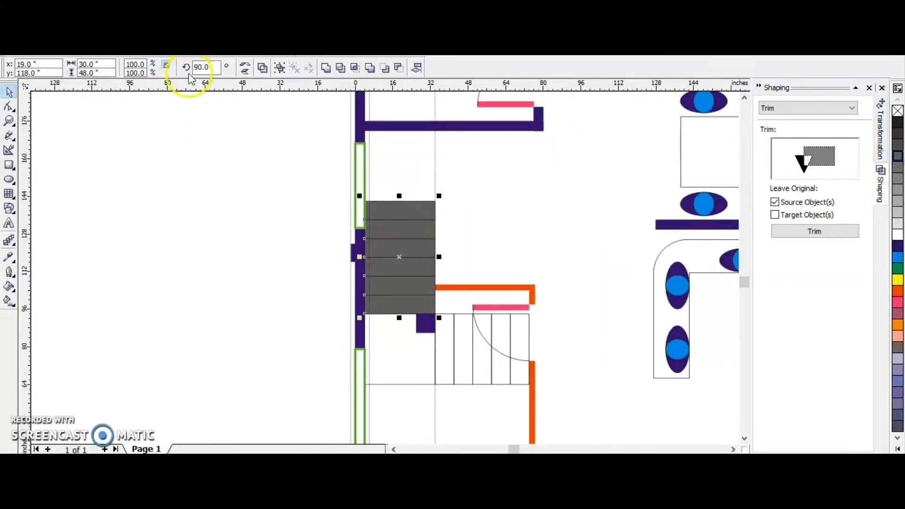
Apply a uniform transparency to the dark gray treads of the vertical stair flight.
left_click(13, 255)
left_click(122, 246)
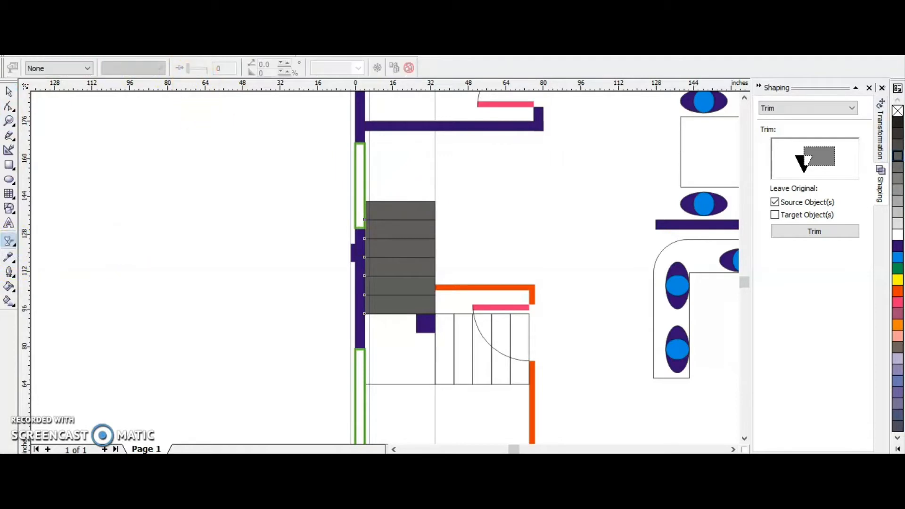
left_click(57, 68)
left_click(42, 85)
left_click(9, 92)
left_click(239, 369)
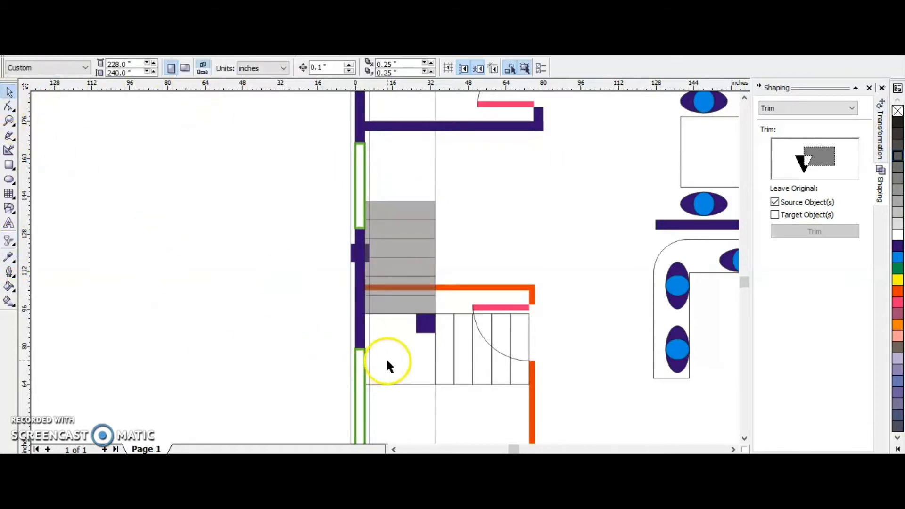
Fill the square stair landing with a solid medium gray.
left_click(387, 362)
left_click(898, 151)
left_click(315, 352)
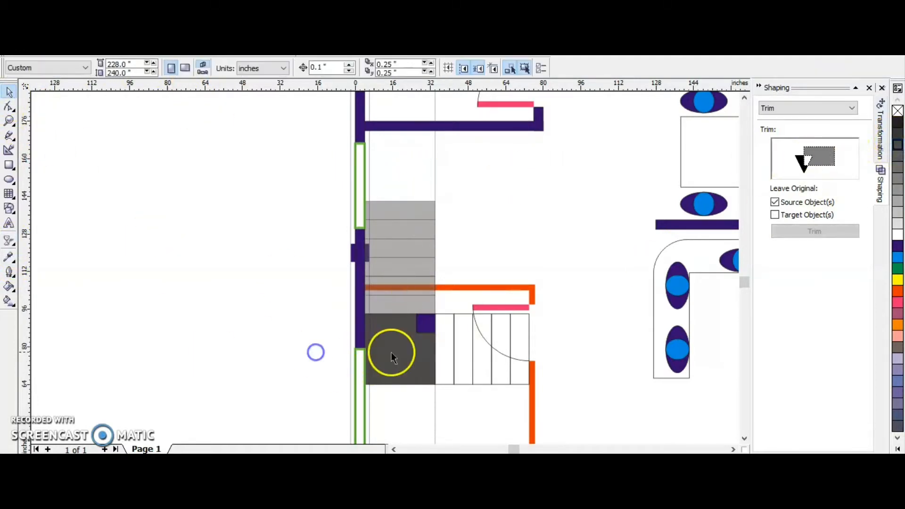
left_click(400, 351)
left_click(898, 181)
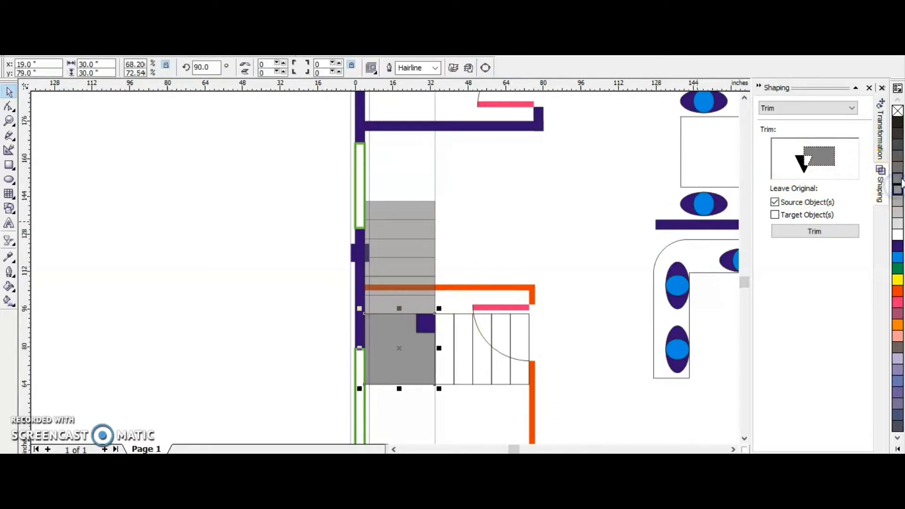
Fill the horizontal stair flight dark gray and apply a uniform transparency of 50 to it.
left_click(446, 345)
left_click(897, 145)
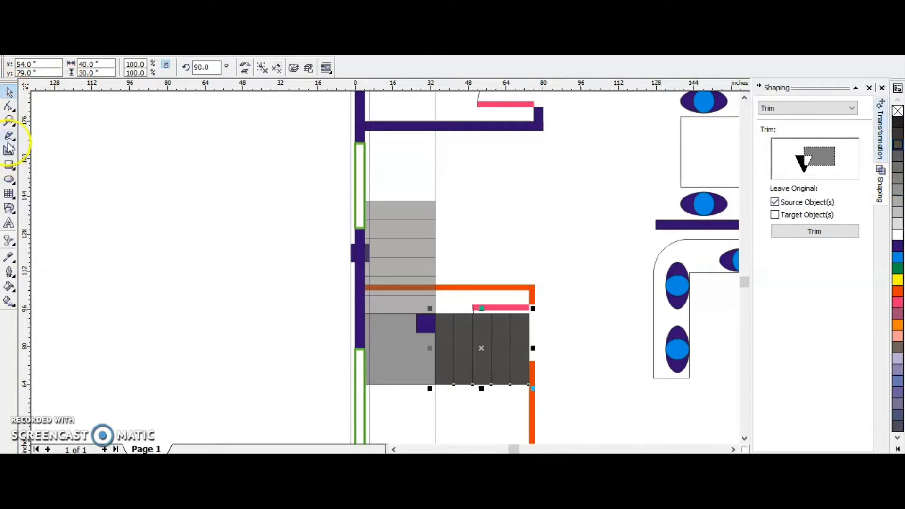
left_click(10, 242)
left_click(58, 67)
left_click(51, 189)
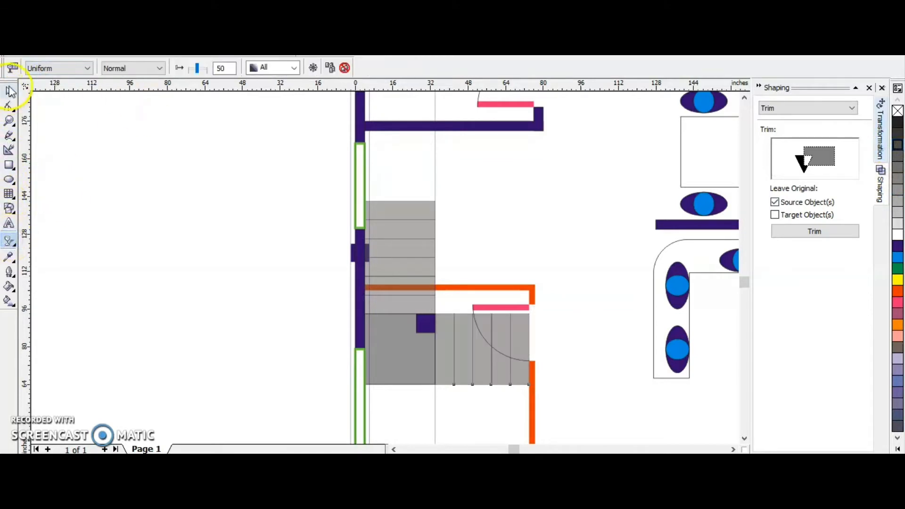
left_click(10, 92)
left_click(283, 264)
scroll(471, 335, "down", 1)
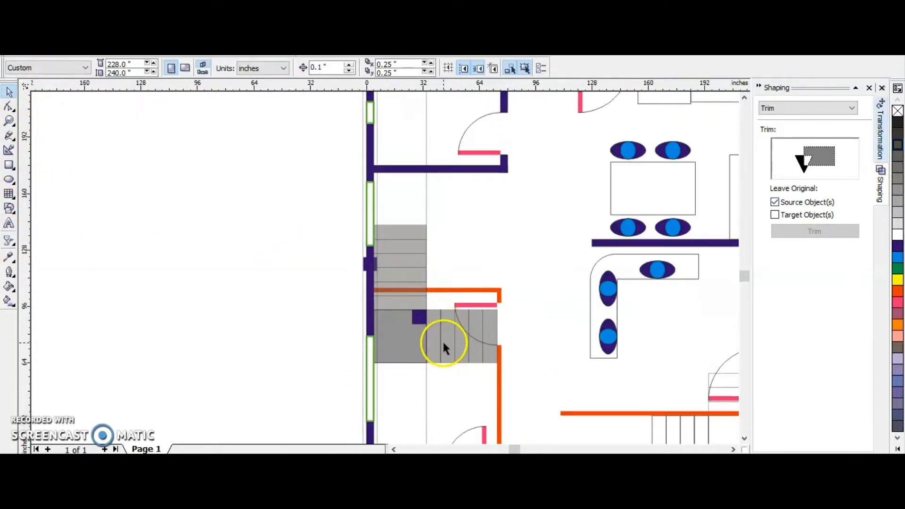
scroll(516, 332, "right", 3)
left_click(499, 277)
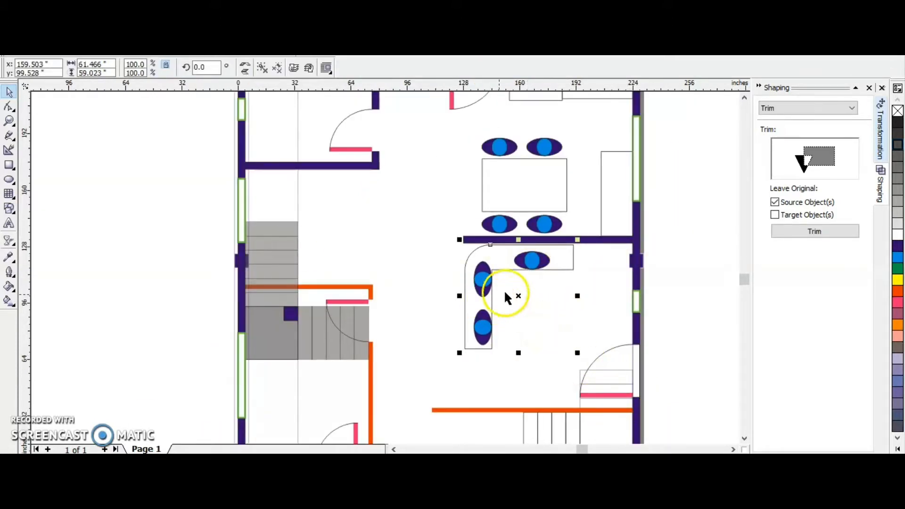
scroll(518, 270, "down", 1)
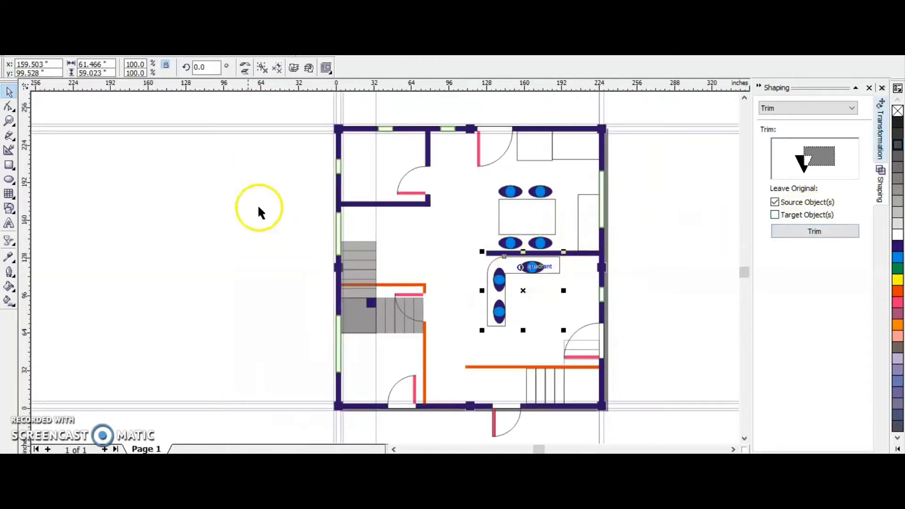
left_click(225, 199)
Shorten the left wall's window beside the stairs to about 20.6 inches, ending above the top tread, and nudge it up about 1.1 inches.
scroll(533, 267, "up", 1)
left_click(269, 226)
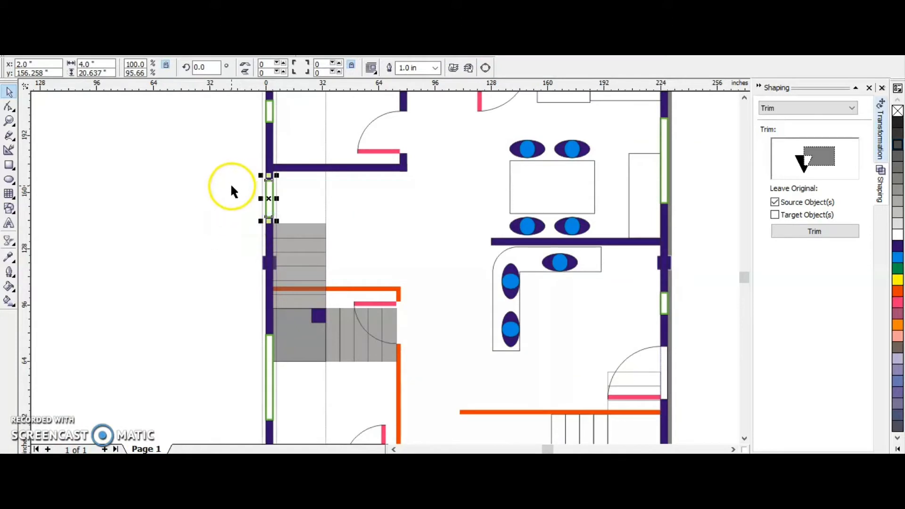
left_click(247, 180)
left_click(267, 207)
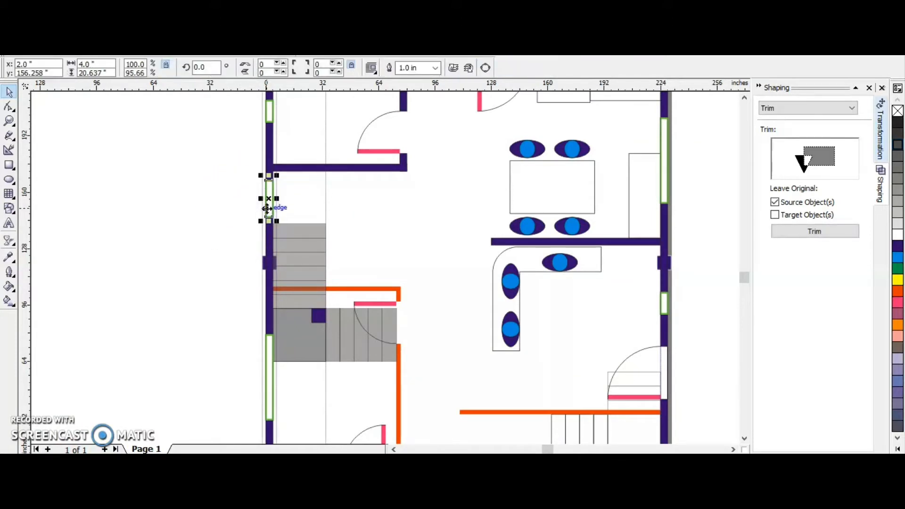
left_click(239, 204)
left_click(267, 196)
left_click(174, 222)
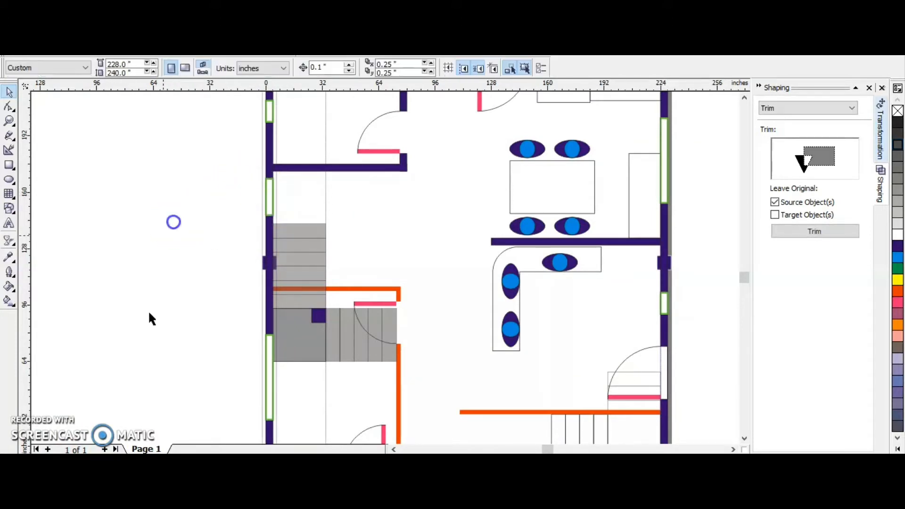
left_click(273, 201)
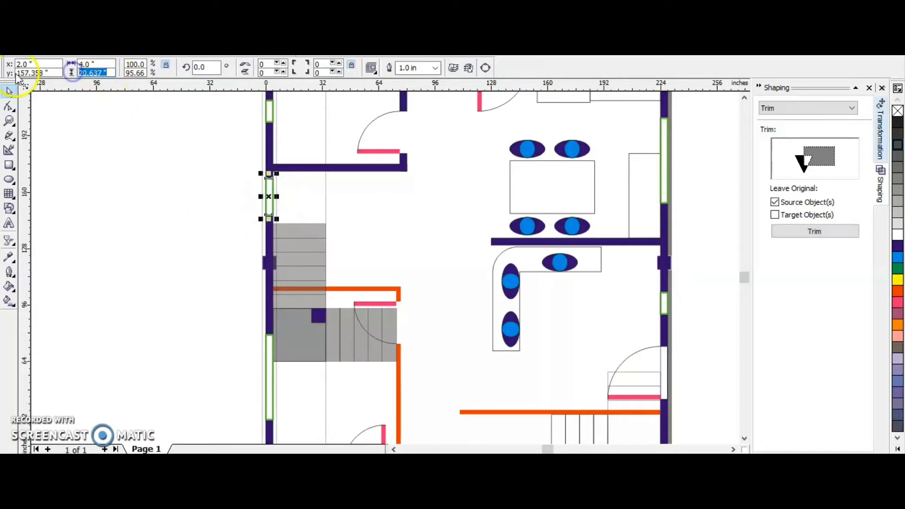
left_click(136, 228)
Delete the small window in the right wall and draw an upright rectangle about 6.4 inches wide and 41 inches high just inside that wall.
left_click(666, 307)
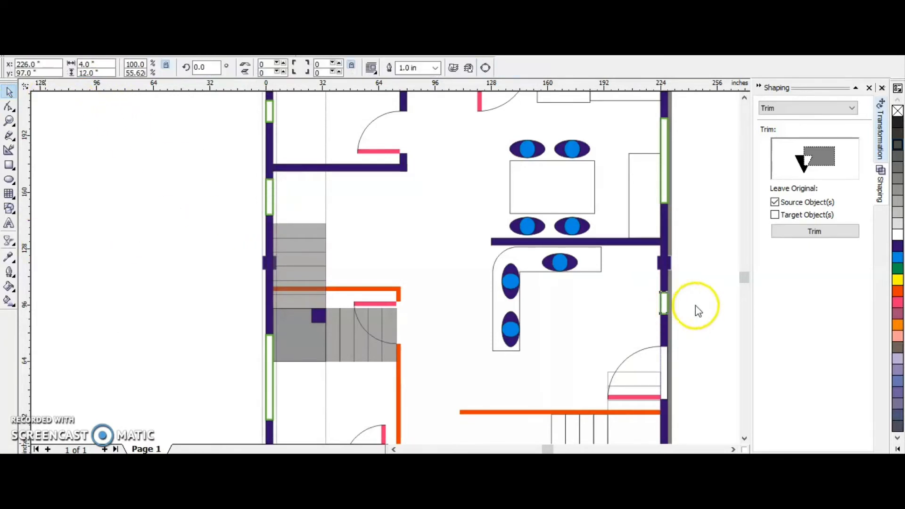
key("Delete")
left_click(9, 165)
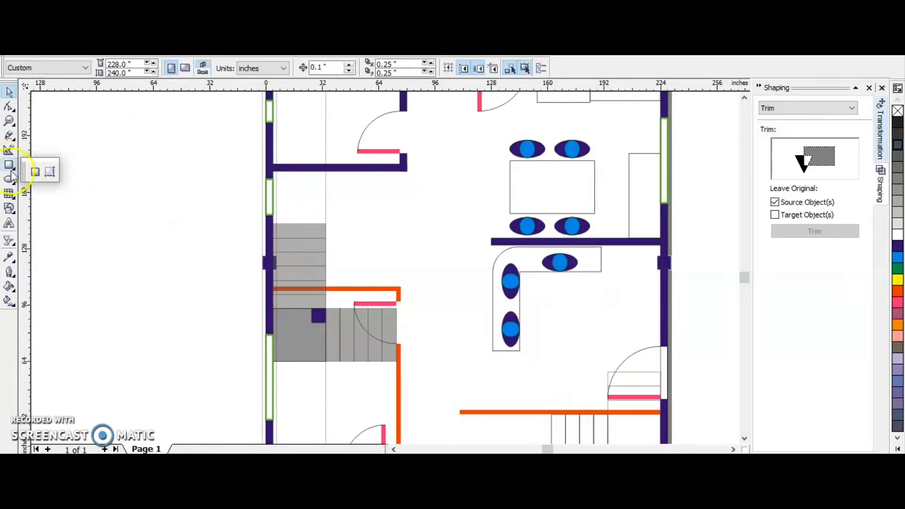
left_click_drag(632, 263, 644, 327)
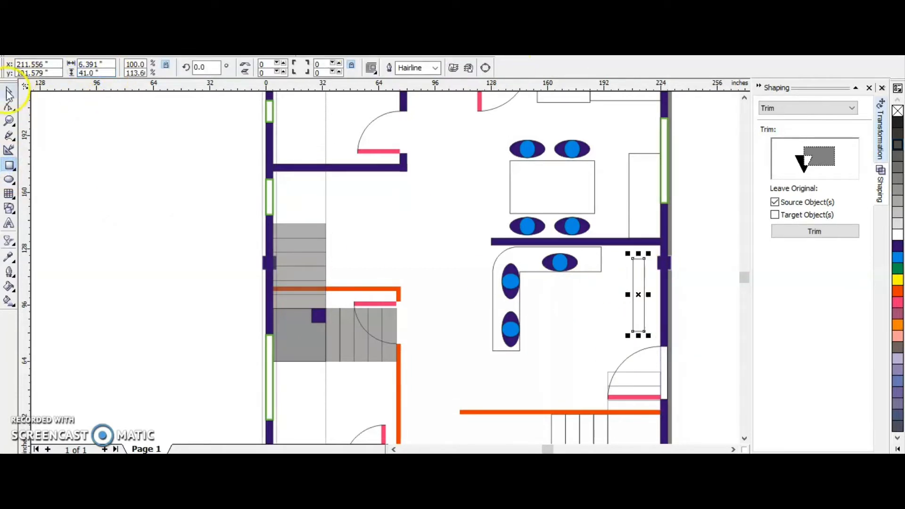
left_click(120, 350)
Set the upright rectangle's width to 16 inches and nudge it down about 7.2 inches, between the wall's column and the door.
left_click(645, 309)
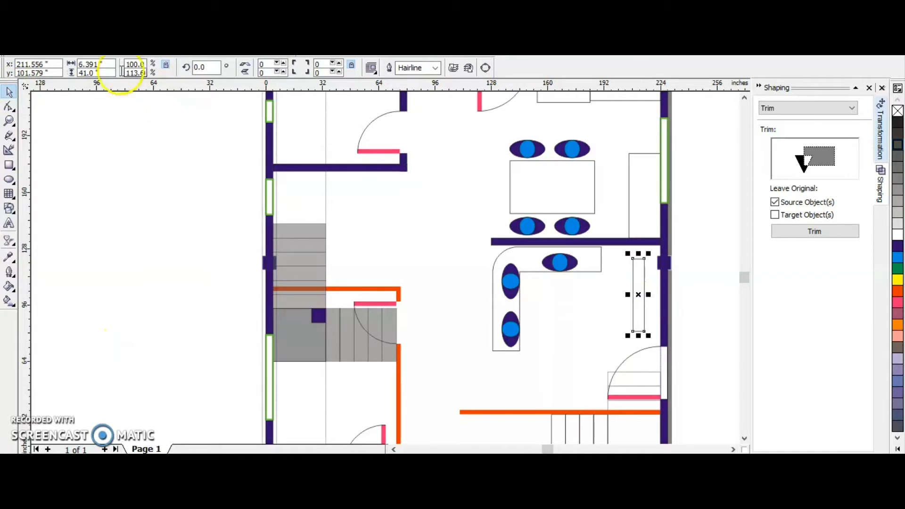
double_click(109, 64)
type("16")
key("Return")
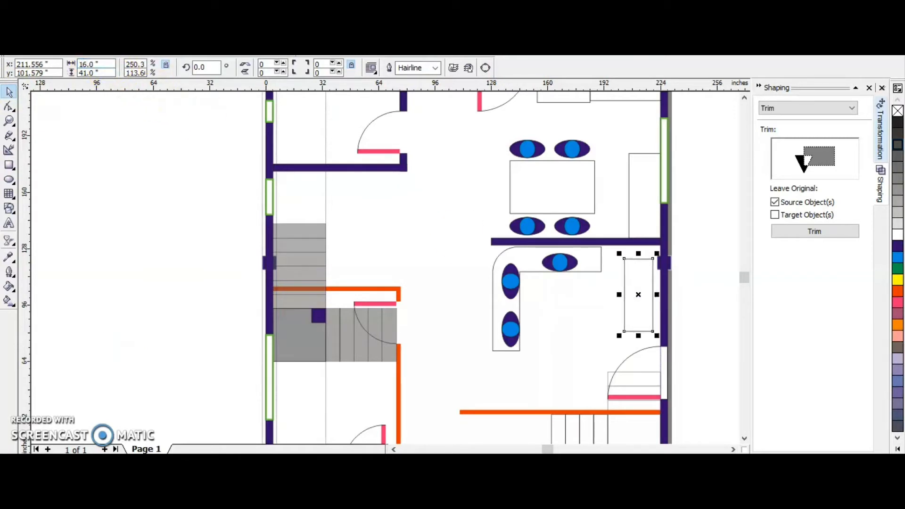
left_click(698, 296)
left_click(644, 305)
key("Down")
key("Down")
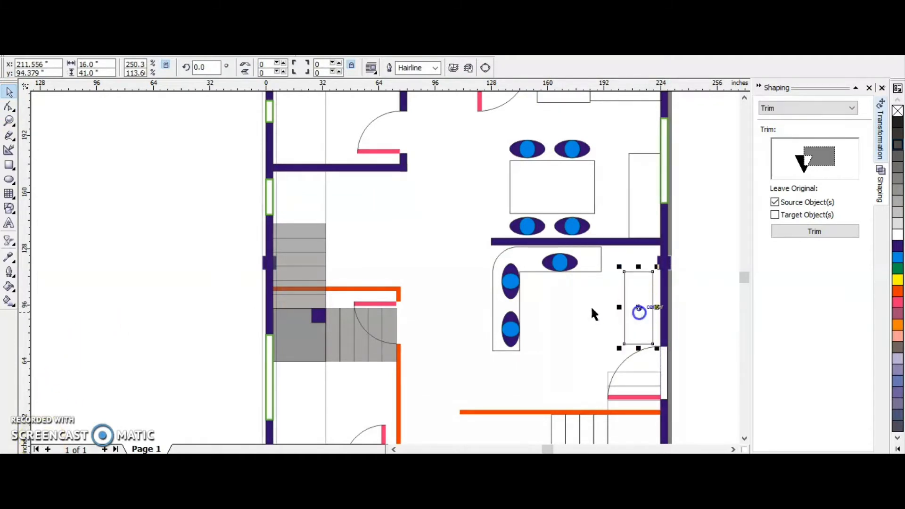
Set the upright rectangle's width to 12 inches and place it about 5.6 inches from the right wall's inner face.
type("12")
key("Return")
left_click_drag(640, 304, 683, 306)
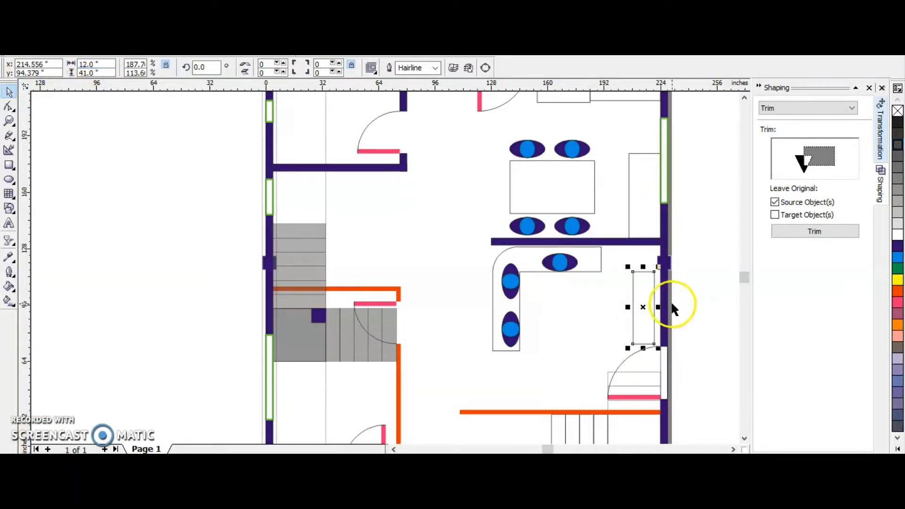
key("Left")
key("z")
left_click_drag(628, 269, 707, 360)
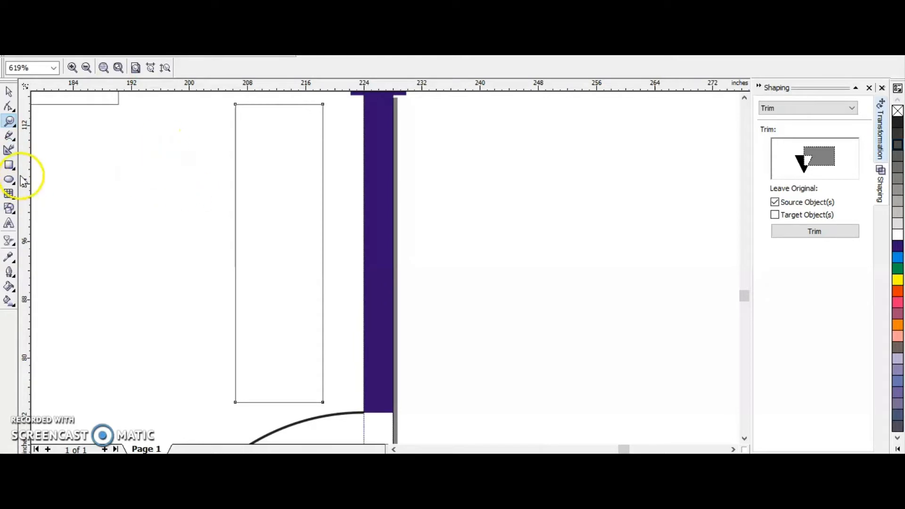
Draw a thin upright rectangle about 14.6 inches high between the side unit and the right wall, and set its width to 3 inches.
left_click(8, 165)
left_click_drag(336, 133, 336, 239)
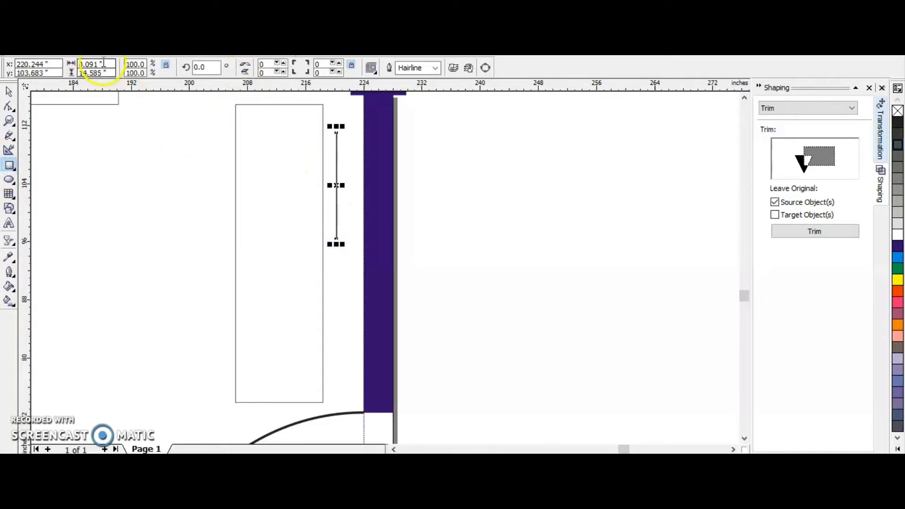
key("Return")
Switch the drawing units to feet and set the thin rectangle's height to 3 feet.
left_click(9, 92)
left_click(655, 217)
left_click(266, 67)
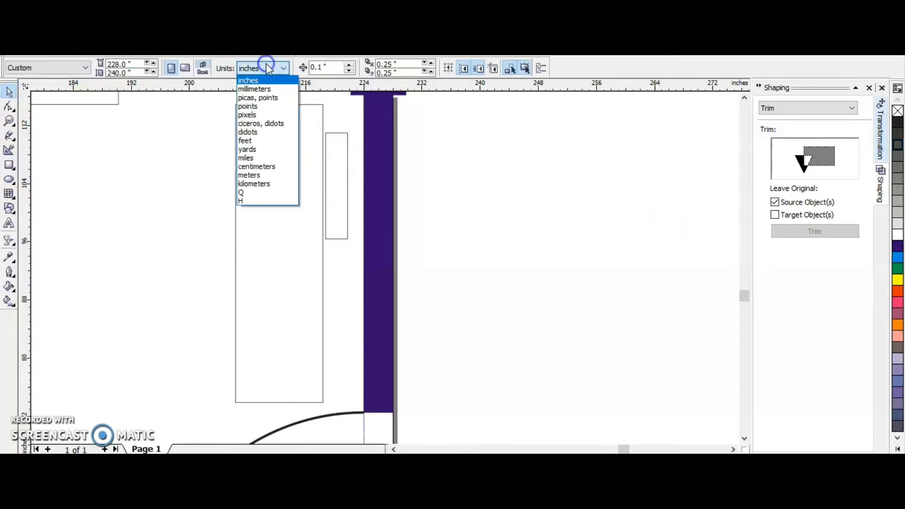
left_click(245, 141)
left_click(348, 165)
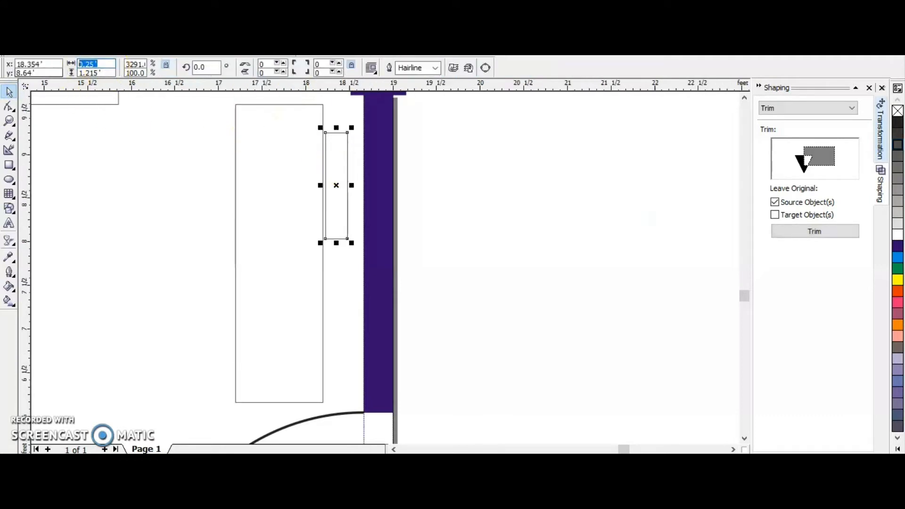
type("3")
key("Return")
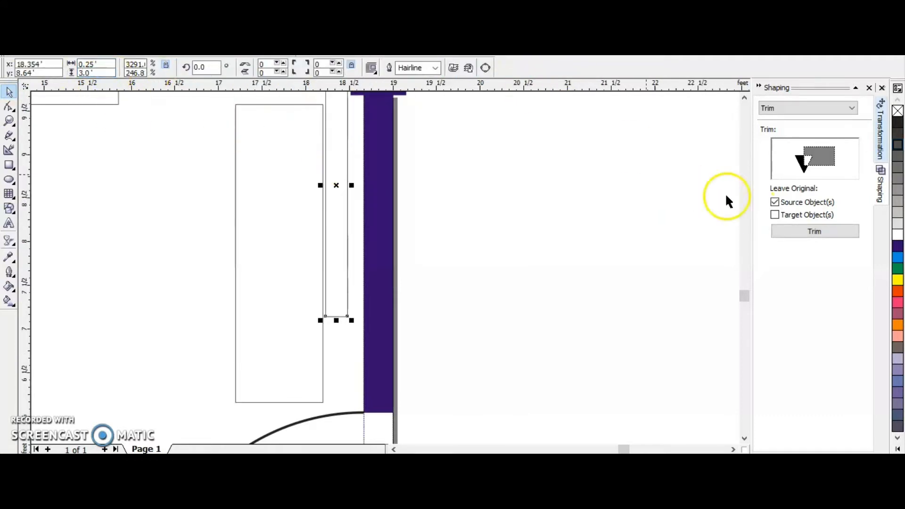
Move the thin rectangle down about 0.7 feet and against the inner face of the right wall.
left_click_drag(333, 186, 345, 249)
key("Right")
key("Right")
key("Right")
key("Right")
key("Right")
key("Right")
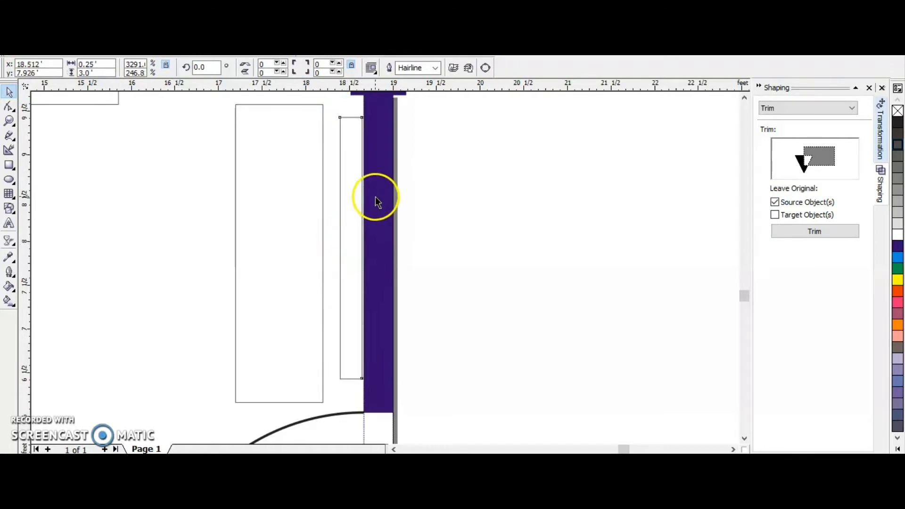
Convert the thin rectangle to curves and taper it by moving its two wall-side corners inward about 0.1 feet each.
right_click(360, 190)
left_click(394, 198)
left_click(9, 106)
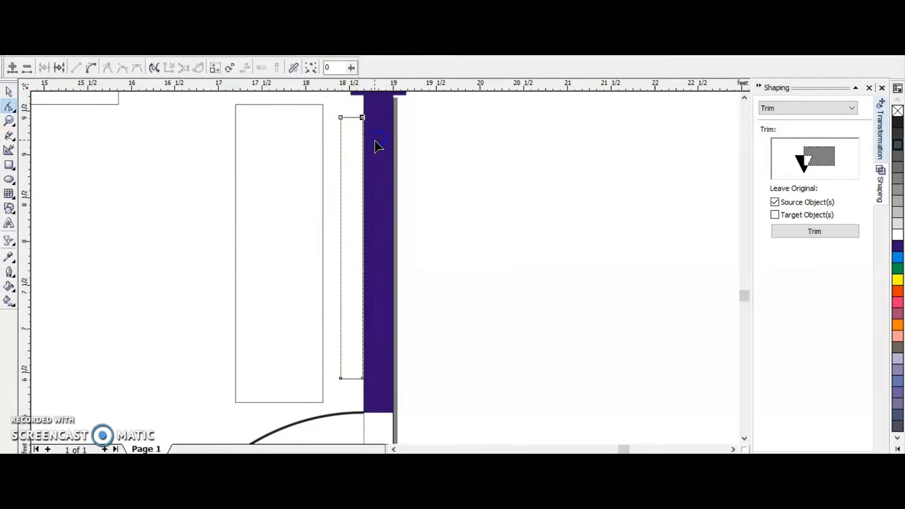
left_click_drag(377, 288, 389, 374)
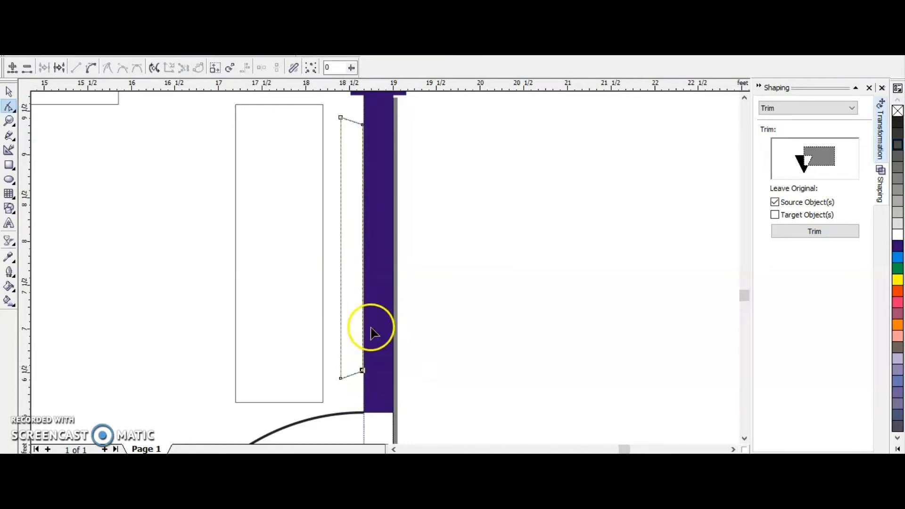
Fill the tapered shape black and nudge it about 0.04 feet away from the right wall.
scroll(371, 327, "down", 1)
left_click(9, 92)
left_click(444, 226)
scroll(393, 196, "down", 2)
left_click(379, 232)
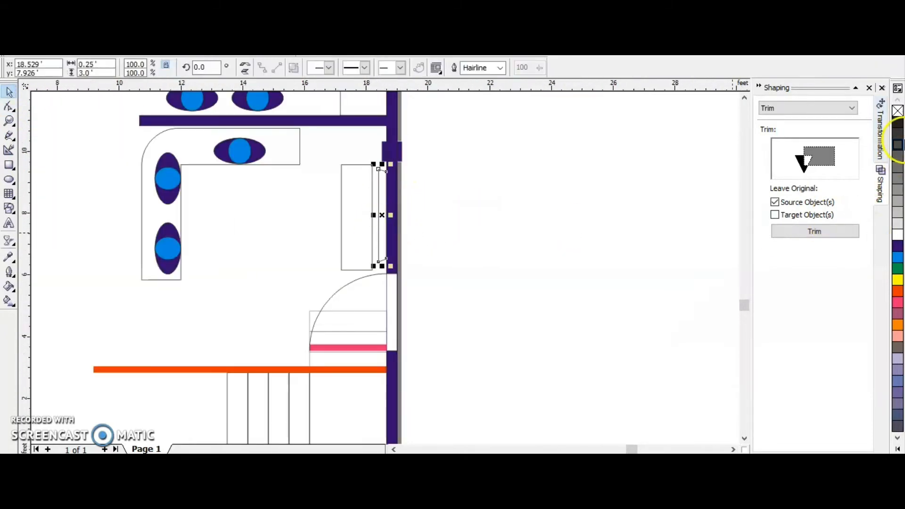
left_click(897, 135)
left_click(310, 221)
left_click(382, 222)
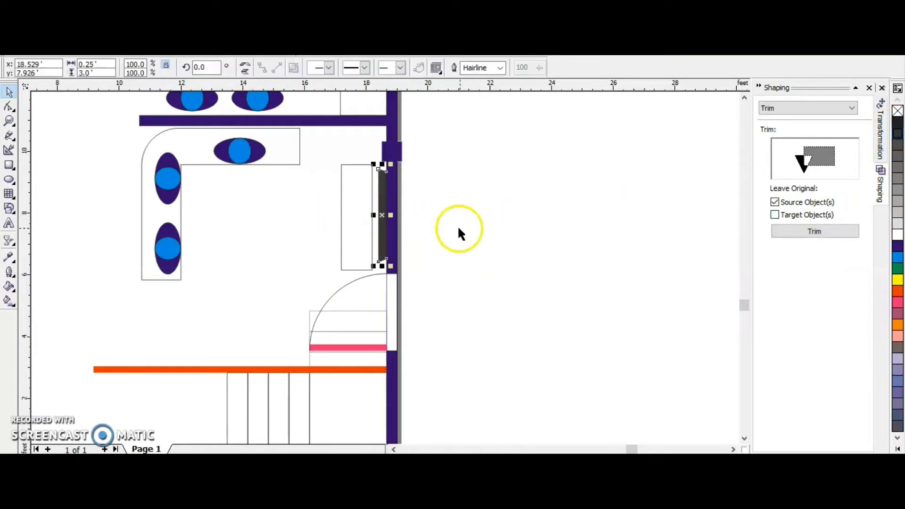
key("Left")
key("Left")
key("Left")
key("Left")
key("Left")
left_click(898, 123)
left_click(574, 208)
Draw a circle about 0.78 feet across in the living area's corner, just above the side unit.
scroll(459, 255, "down", 2)
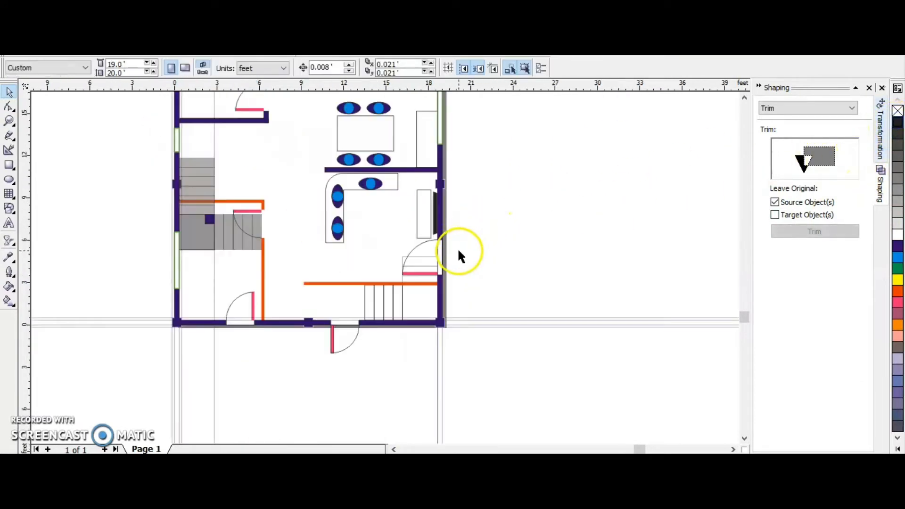
key("F7")
scroll(354, 172, "up", 5)
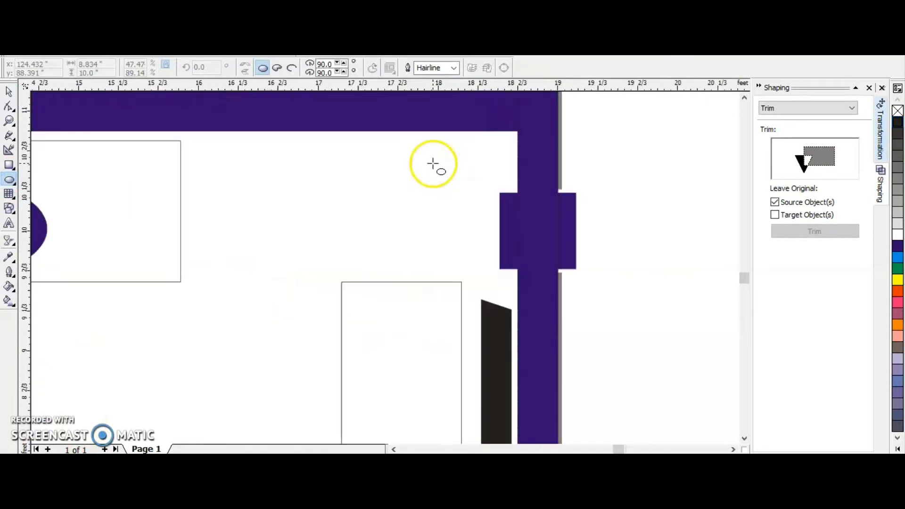
left_click_drag(356, 163, 434, 256)
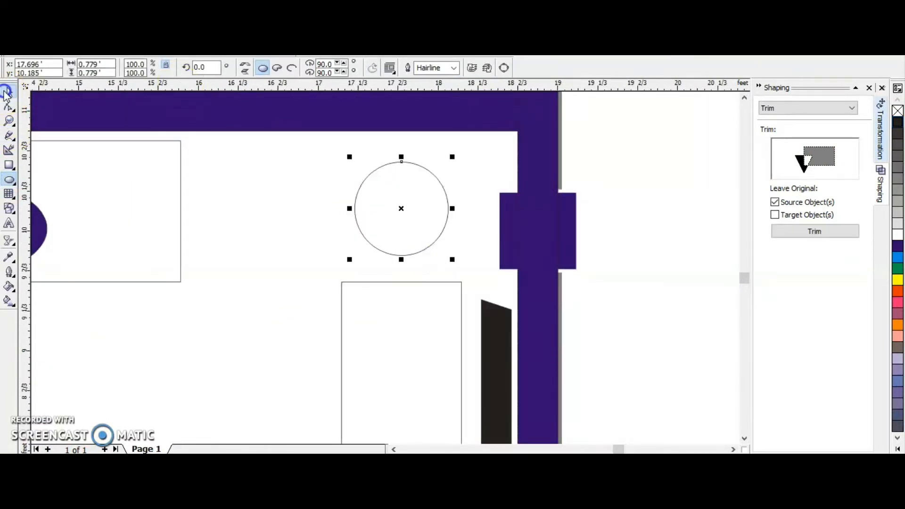
left_click(9, 91)
left_click(381, 208)
Switch the drawing units to inches and set the circle's diameter to 6 inches.
left_click(68, 136)
left_click(269, 69)
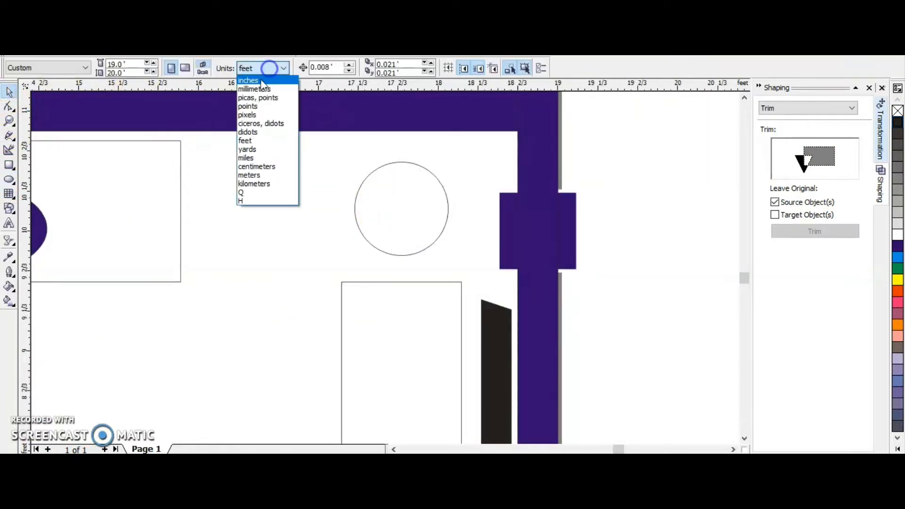
left_click(259, 81)
left_click(381, 206)
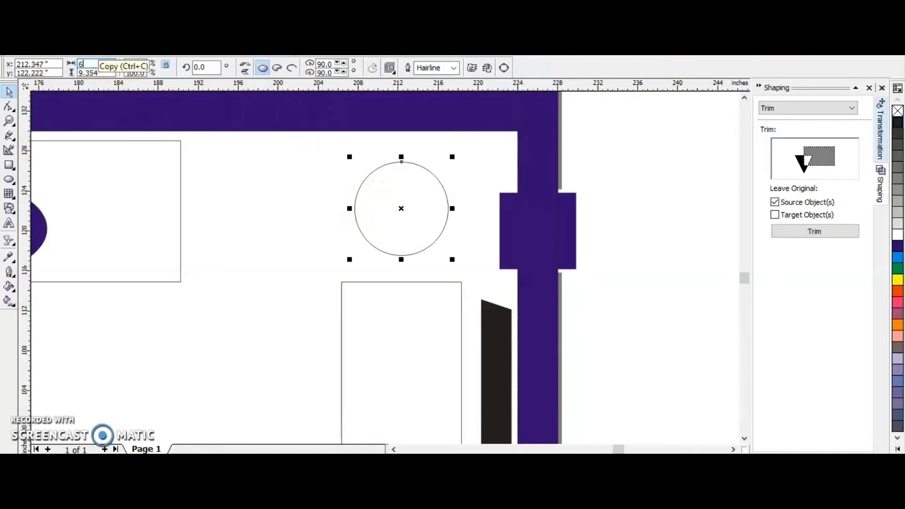
type("6")
key("Return")
Enlarge the circle to 8 inches in diameter and move it about 2.6 inches away from the right wall.
left_click(60, 118)
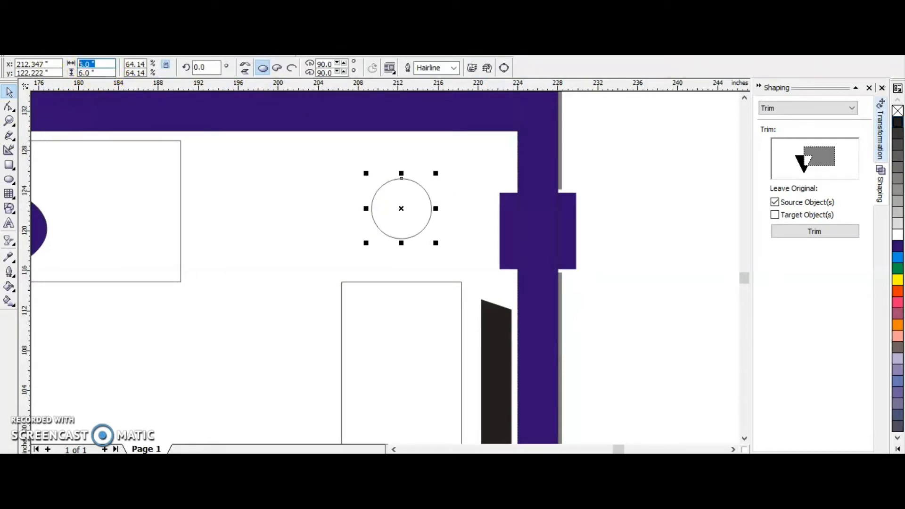
type("8")
key("Return")
left_click_drag(404, 208, 378, 203)
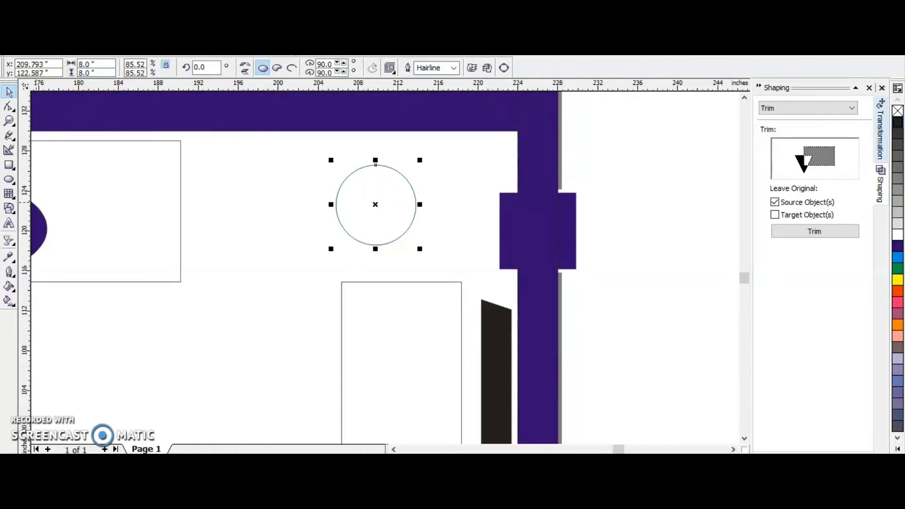
Draw a wavy freehand leaf outline about 11.8 by 6.5 inches over the circle, close it and fill it dark green.
left_click(8, 135)
left_click(290, 187)
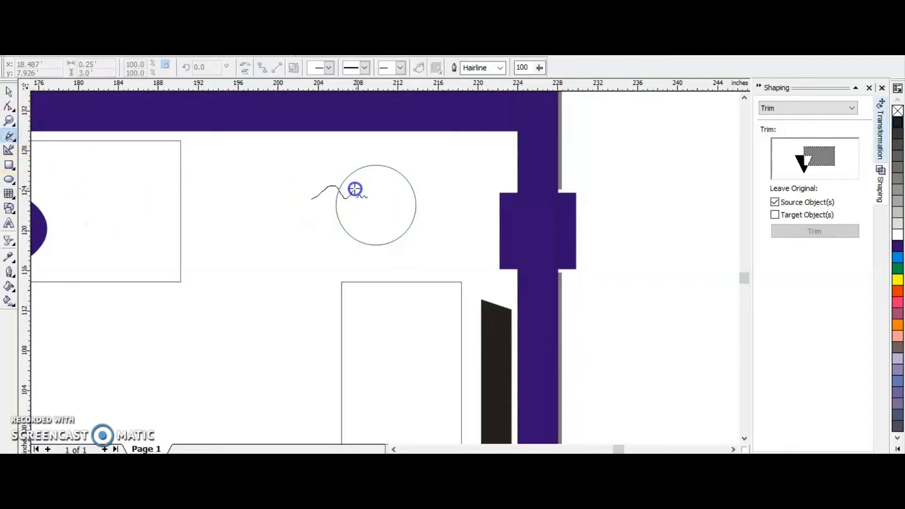
left_click_drag(317, 196, 317, 195)
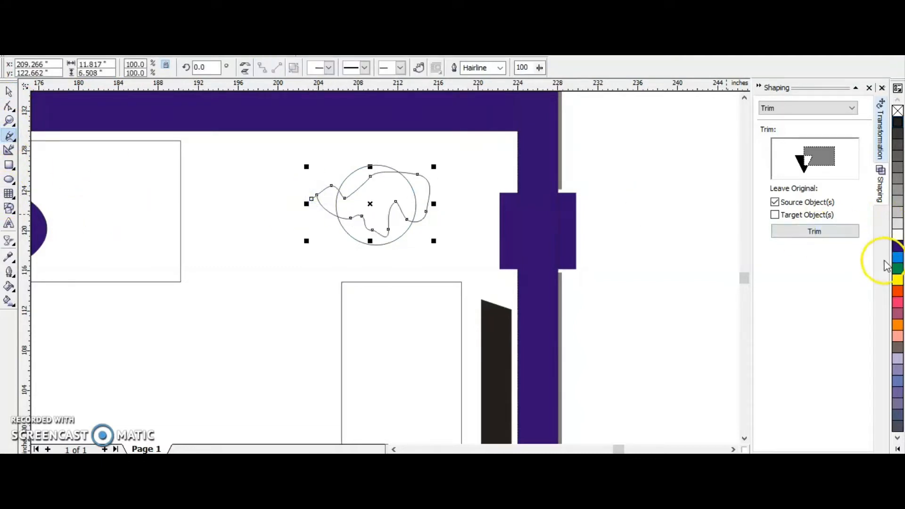
left_click(897, 270)
left_click(898, 269)
scroll(325, 212, "up", 1)
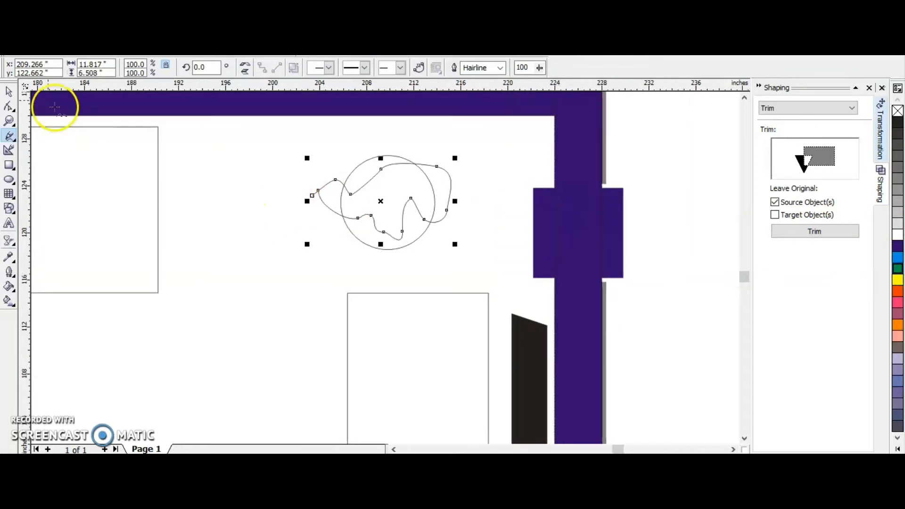
left_click(9, 106)
left_click_drag(318, 191, 312, 195)
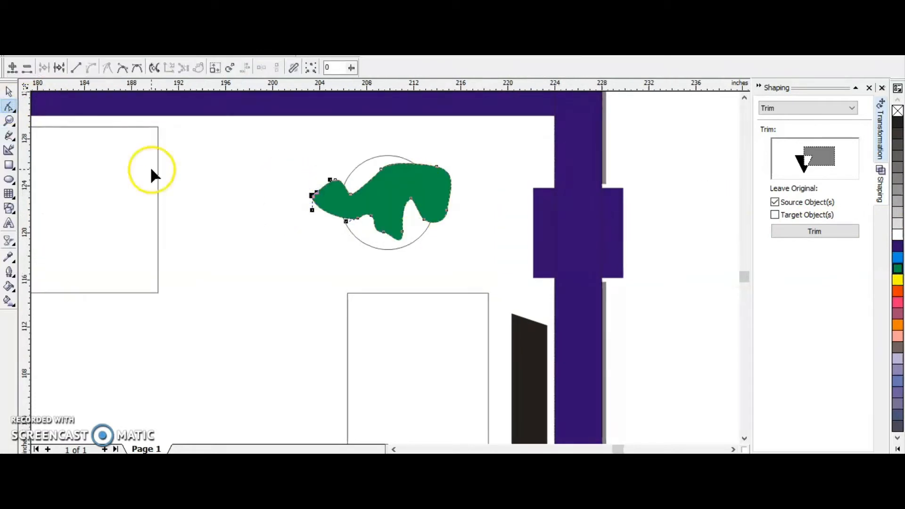
Draw a second looping leaf about 5.6 by 6.7 inches over the circle's lower part, close it and fill it bright green.
left_click(9, 136)
left_click_drag(346, 230, 386, 205)
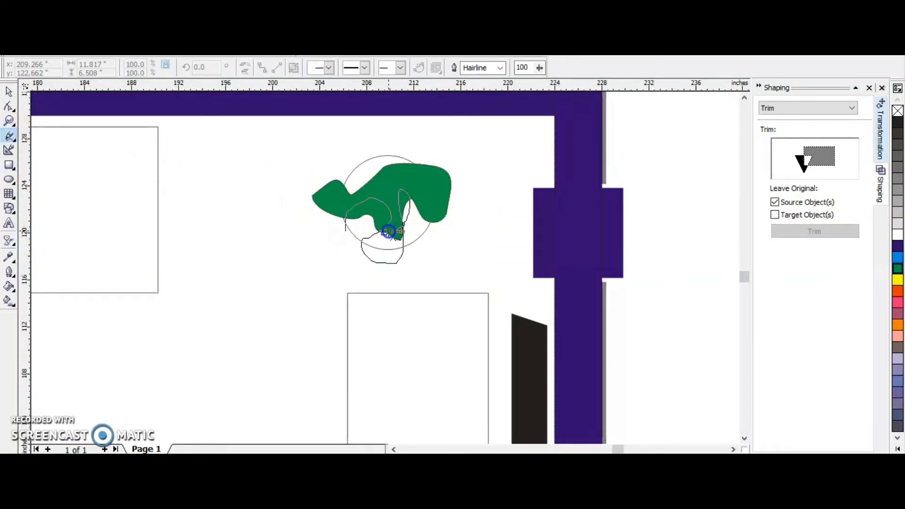
left_click_drag(381, 268, 345, 230)
left_click(897, 449)
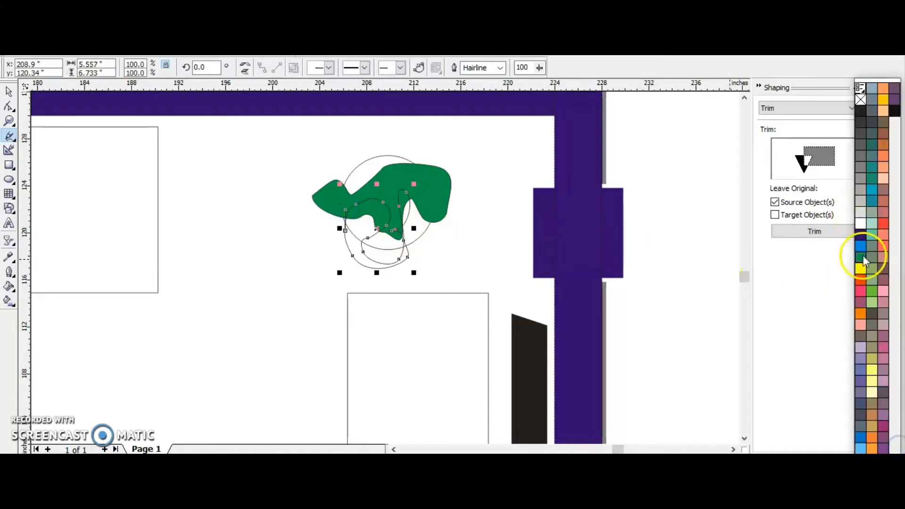
left_click(872, 291)
key("F10")
scroll(347, 218, "up", 1)
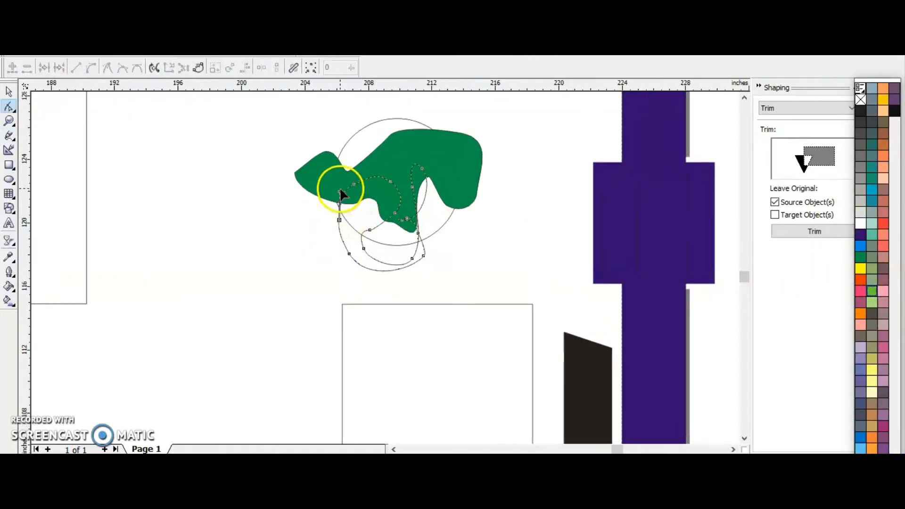
left_click(336, 202)
left_click(339, 206)
left_click_drag(339, 224, 339, 219)
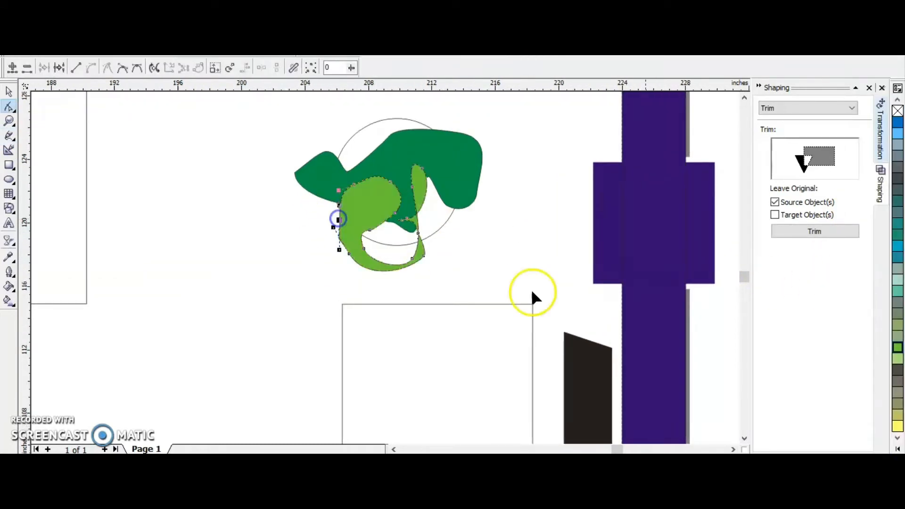
key("space")
Draw a third freehand leaf over the upper part of the plant, close it and fill it pale green.
scroll(449, 236, "down", 2)
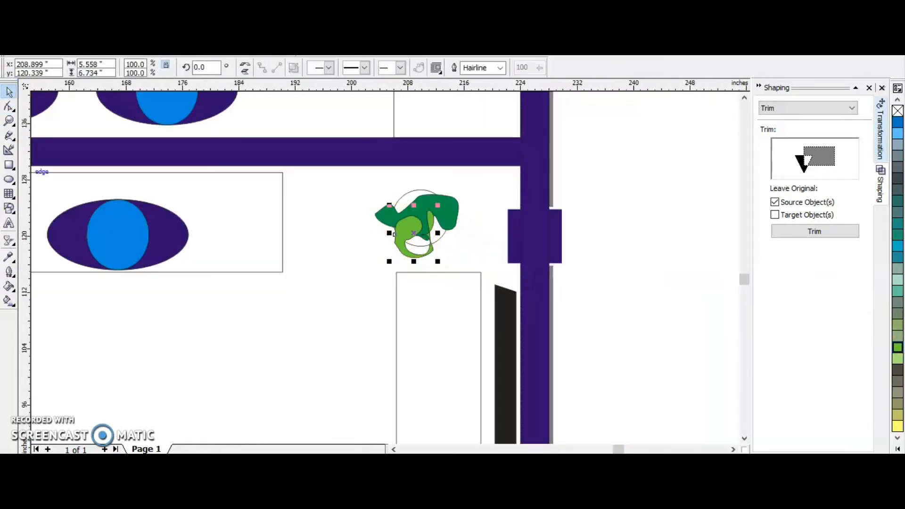
left_click(9, 137)
left_click(417, 194)
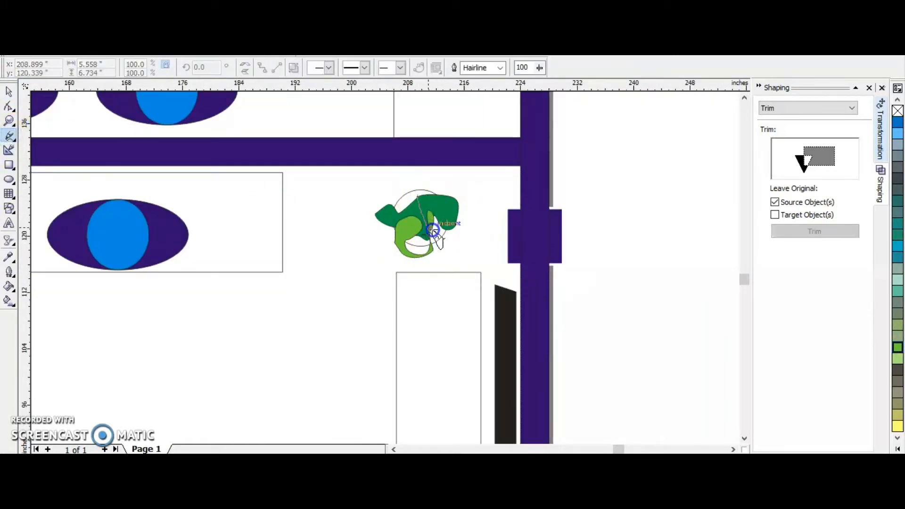
mouse_move(432, 229)
left_mouse_down()
mouse_move(407, 224)
mouse_move(407, 192)
mouse_move(418, 216)
left_mouse_up()
scroll(415, 219, "up", 2)
key("F10")
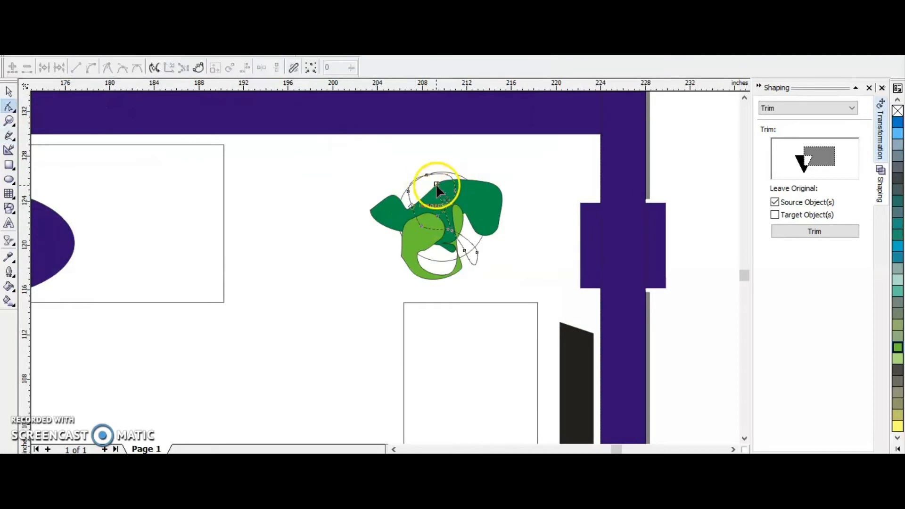
left_click(898, 358)
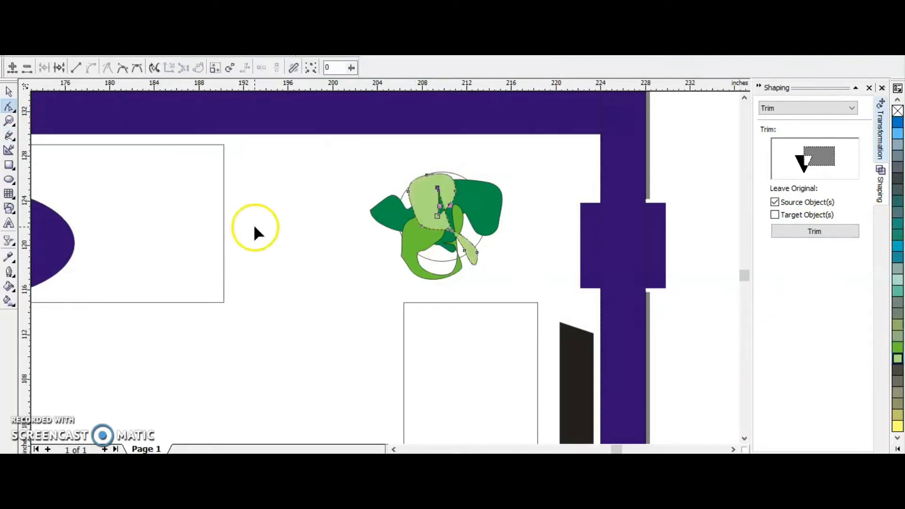
key("F8")
scroll(461, 257, "down", 1)
left_click(9, 92)
left_click(663, 251)
Fill the plant's pot circle orange.
scroll(641, 249, "down", 8)
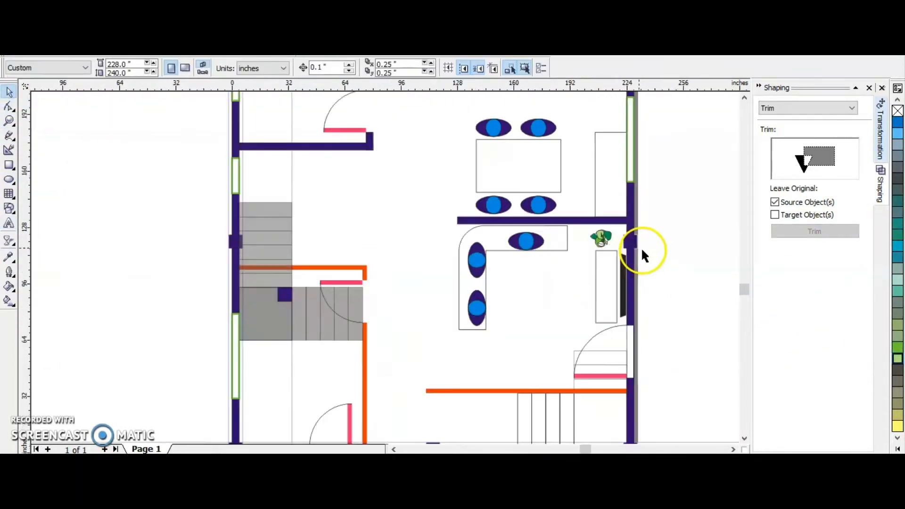
scroll(640, 249, "up", 3)
scroll(587, 234, "up", 3)
left_click(600, 236)
left_click(897, 448)
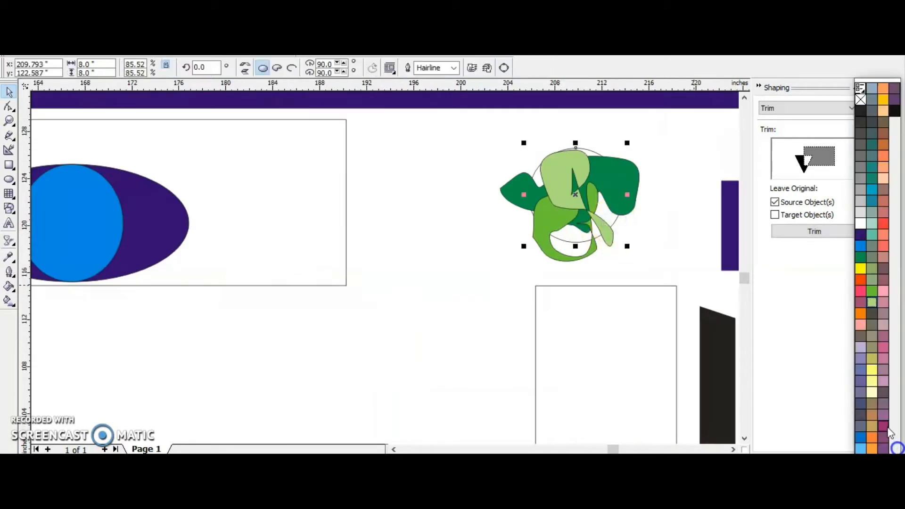
left_click(872, 437)
scroll(431, 210, "down", 3)
left_click(570, 235)
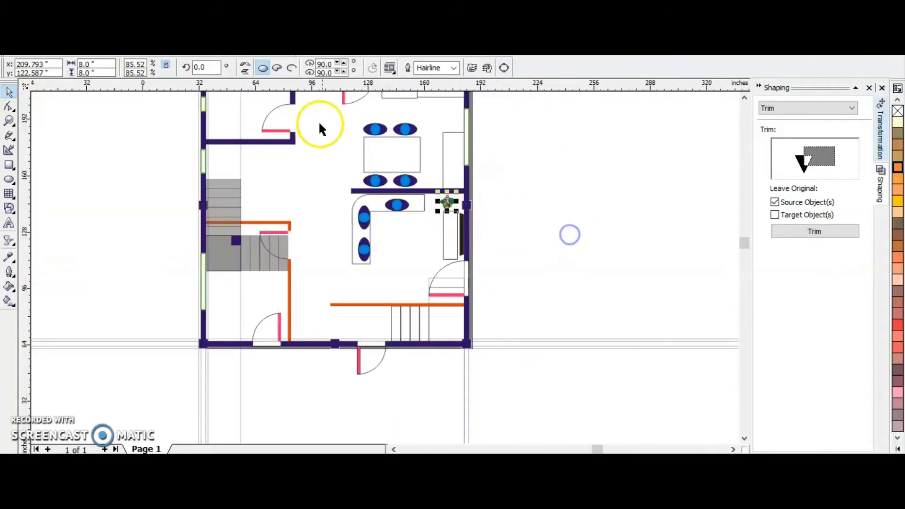
Fill the dining table rectangle light orange.
scroll(262, 96, "up", 1)
scroll(455, 240, "down", 2)
left_click(452, 240)
left_click(469, 247)
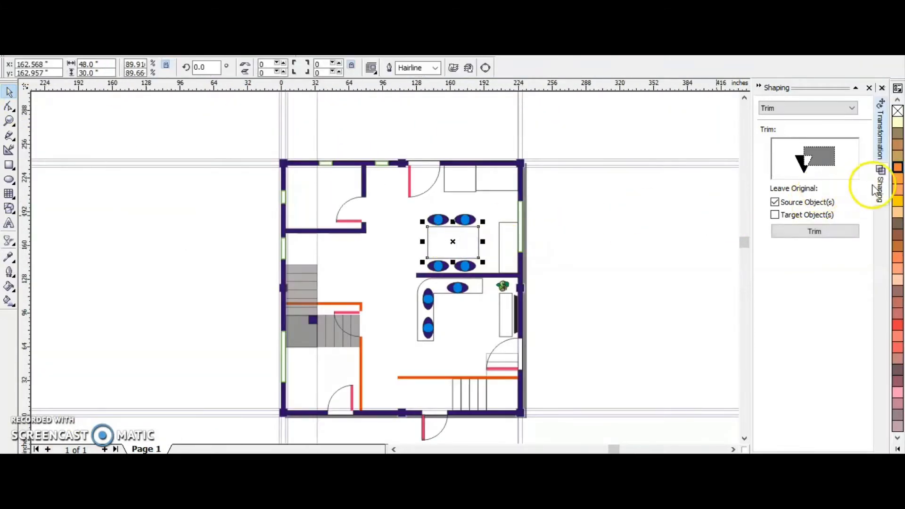
left_click(897, 190)
left_click(623, 256)
Round the corners of the light orange dining table rectangle.
scroll(465, 249, "up", 2)
left_click(488, 212)
key("F10")
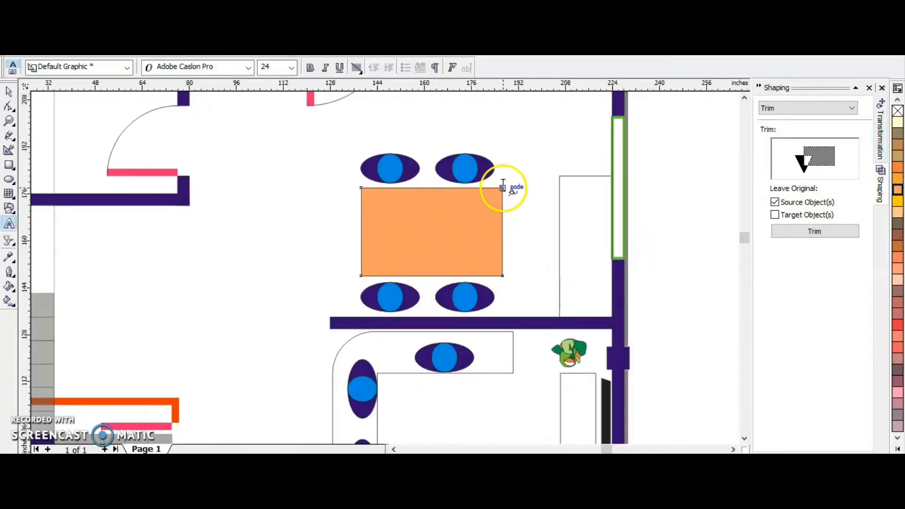
left_click_drag(503, 188, 495, 187)
left_click(7, 91)
Fill the side unit in front of the wall screen light orange and round its corners.
scroll(418, 169, "down", 2)
left_click(479, 283)
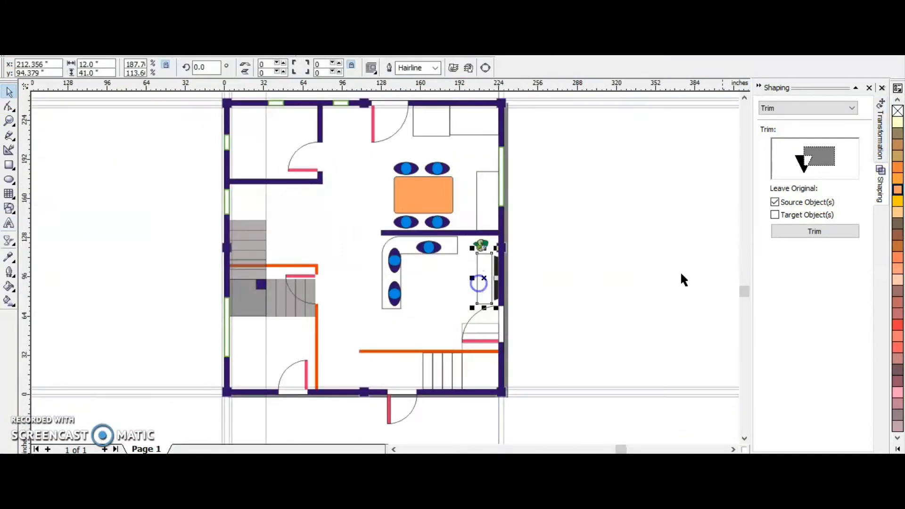
left_click(896, 191)
scroll(496, 255, "up", 2)
key("F10")
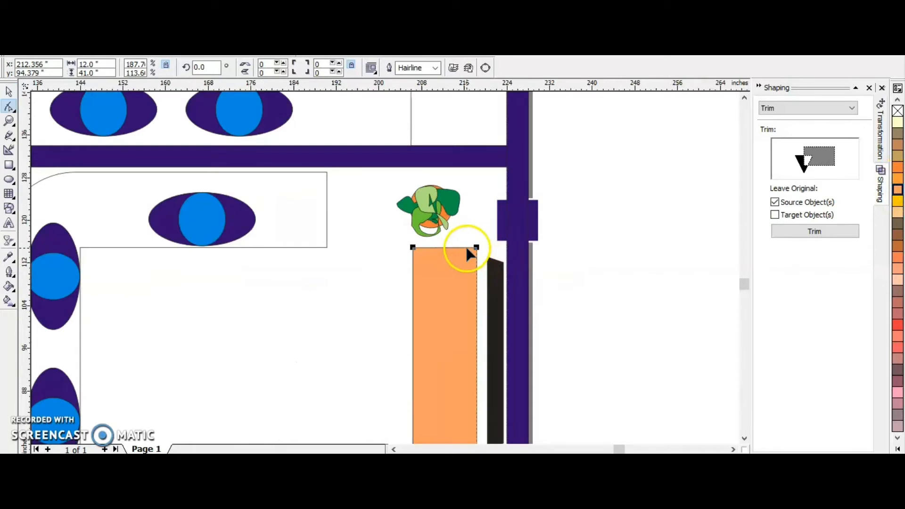
left_click_drag(476, 248, 477, 254)
left_click(9, 91)
scroll(444, 227, "down", 4)
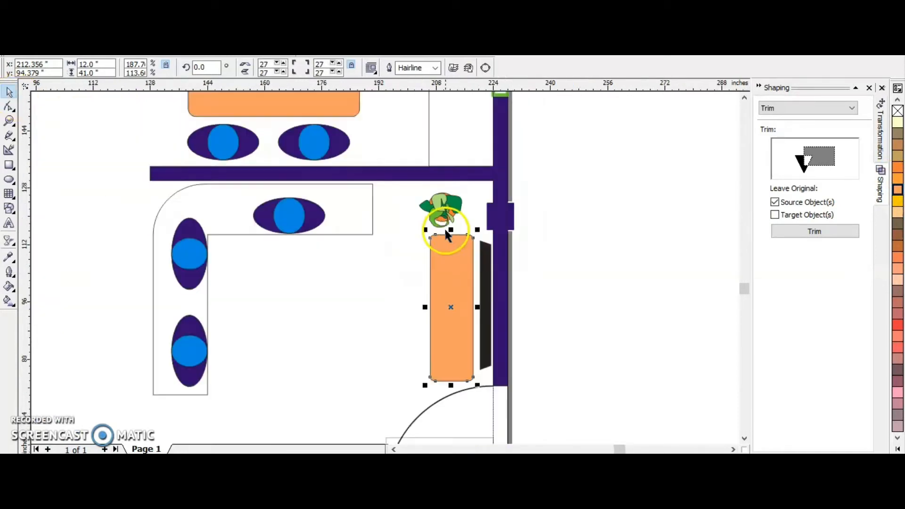
Shorten the L-shaped sofa's horizontal arm by moving its two end nodes about 9 inches inward.
left_click(580, 263)
left_click(418, 230)
scroll(418, 233, "up", 2)
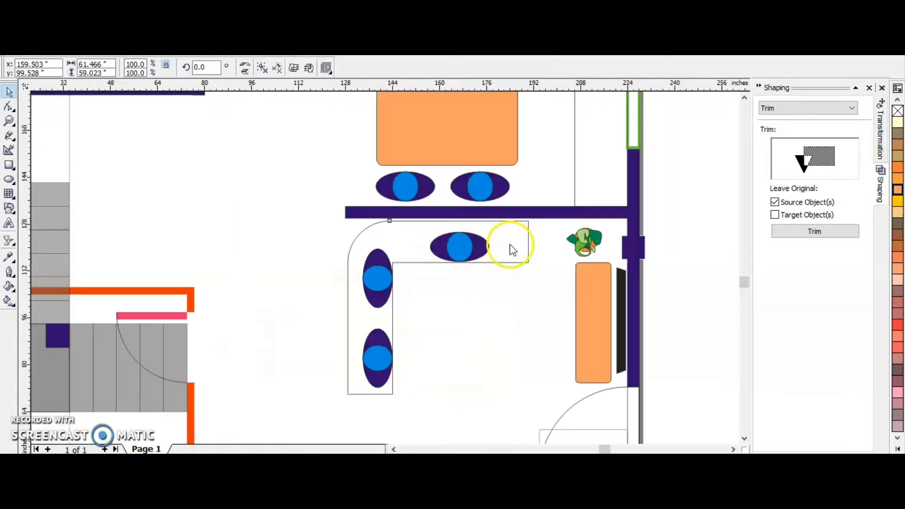
key("F10")
left_click(527, 244)
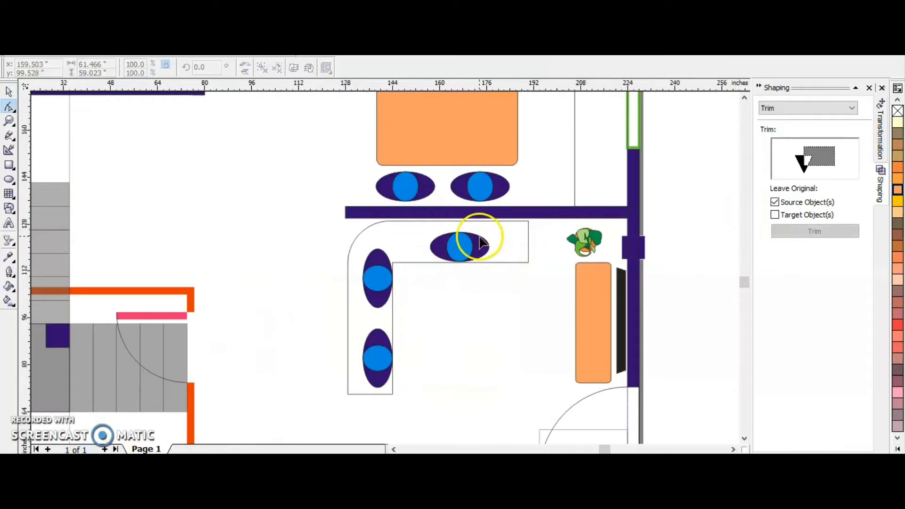
right_click(476, 241)
left_click(501, 258)
left_click(527, 241)
left_click_drag(536, 216, 500, 281)
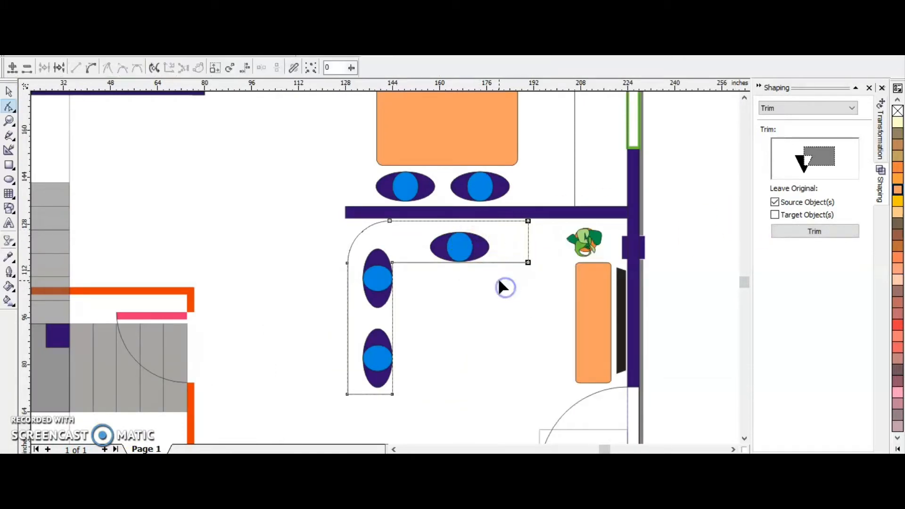
key("Left")
key("Left")
key("Left")
key("Left")
key("Left")
key("Left")
key("Left")
key("Left")
key("Left")
key("Left")
key("Left")
key("Left")
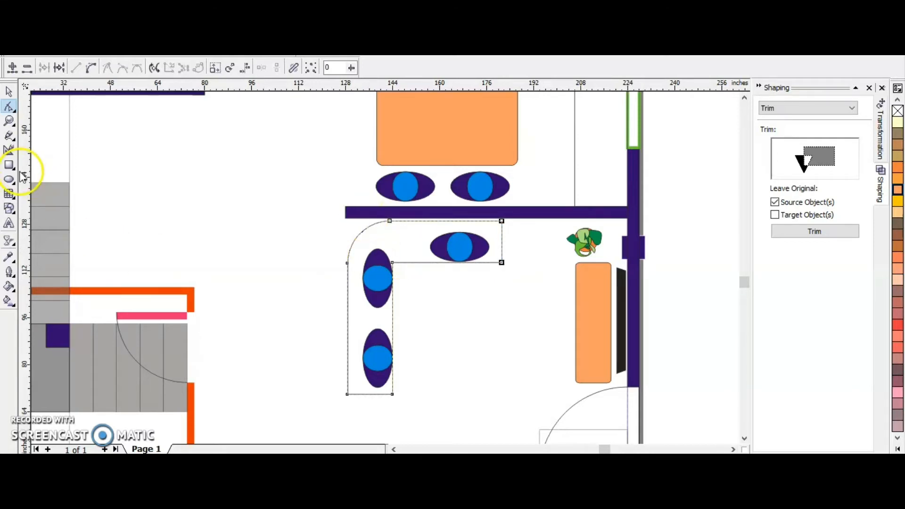
key("F3")
left_click(9, 92)
left_click_drag(415, 219, 272, 257)
key("ctrl+z")
left_click(614, 233)
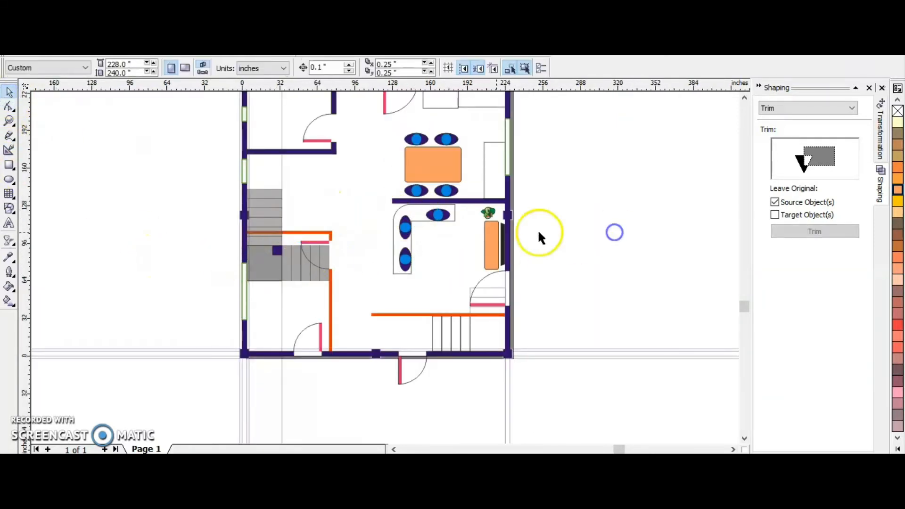
scroll(422, 246, "up", 3)
scroll(446, 218, "down", 1)
scroll(451, 223, "down", 3)
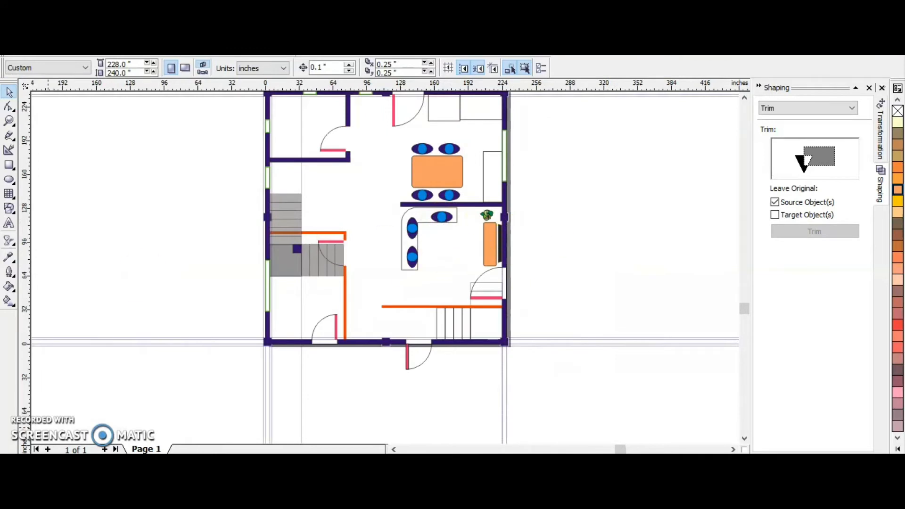
Draw a 5 by 5 foot rectangle inside the upper-left room against its left wall and mark its right edge with a vertical guideline.
scroll(354, 91, "up", 2)
left_click(9, 165)
left_click_drag(219, 101, 325, 206)
left_click(99, 73)
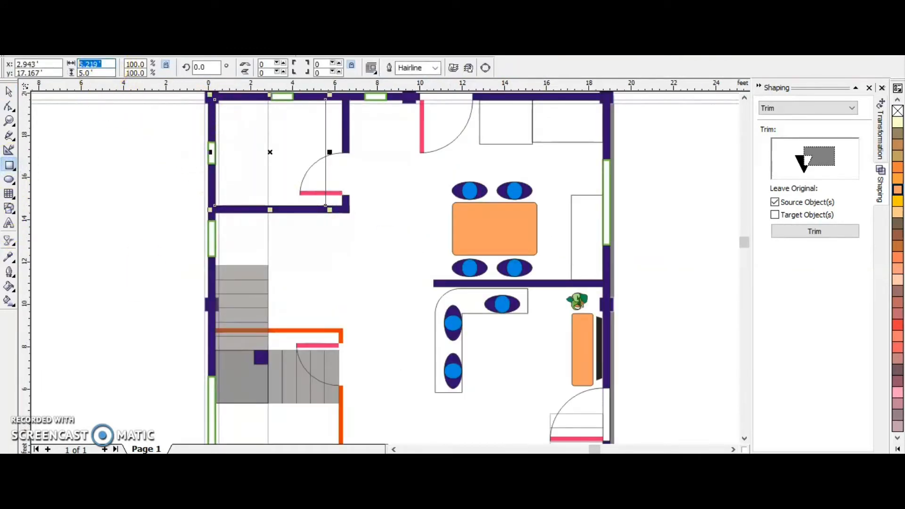
type("5")
key("Return")
left_click(9, 92)
left_click_drag(237, 125, 235, 125)
scroll(220, 102, "up", 4)
scroll(235, 143, "down", 1)
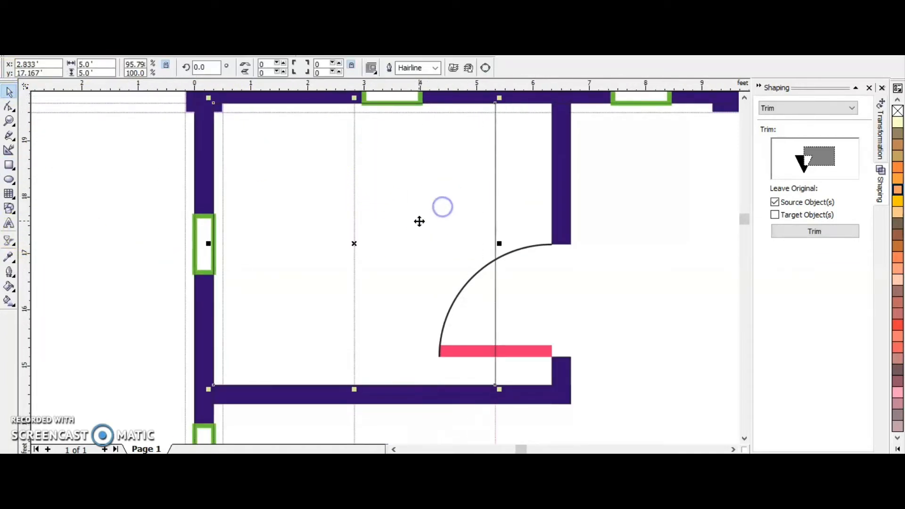
Shift the nodes of the upper-left room's right wall 1 foot left so its inner face meets the 5 1/3 foot guideline.
left_click(573, 199)
left_click(573, 199)
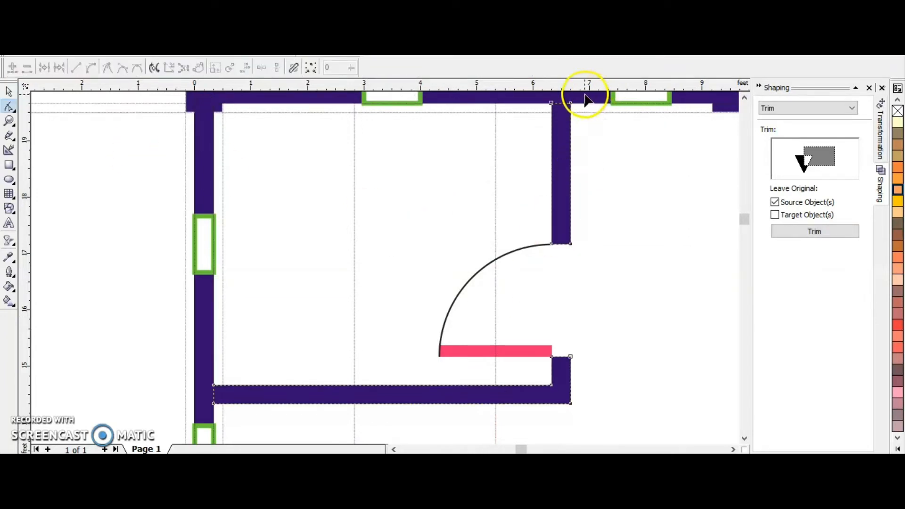
left_click_drag(584, 94, 503, 417)
key("Left")
key("Left")
key("Left")
key("Left")
key("Left")
key("Left")
key("Left")
key("Left")
key("Left")
key("Left")
key("Left")
key("Left")
key("Left")
key("Left")
key("Left")
key("Left")
key("Left")
key("Left")
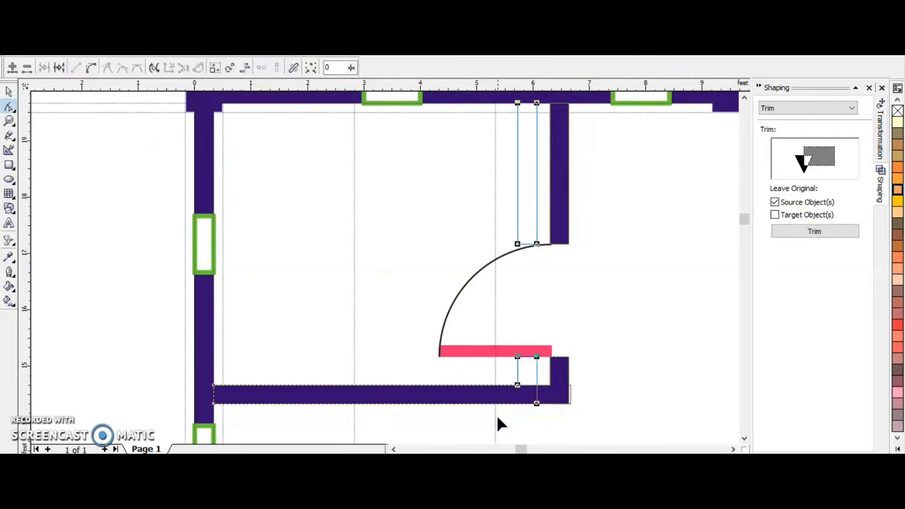
key("Left")
key("Left")
key("Left")
key("Left")
key("Left")
key("Left")
key("Left")
key("Left")
key("Left")
key("Left")
key("Left")
key("Left")
key("Left")
key("Left")
key("Right")
key("Right")
scroll(504, 351, "up", 3)
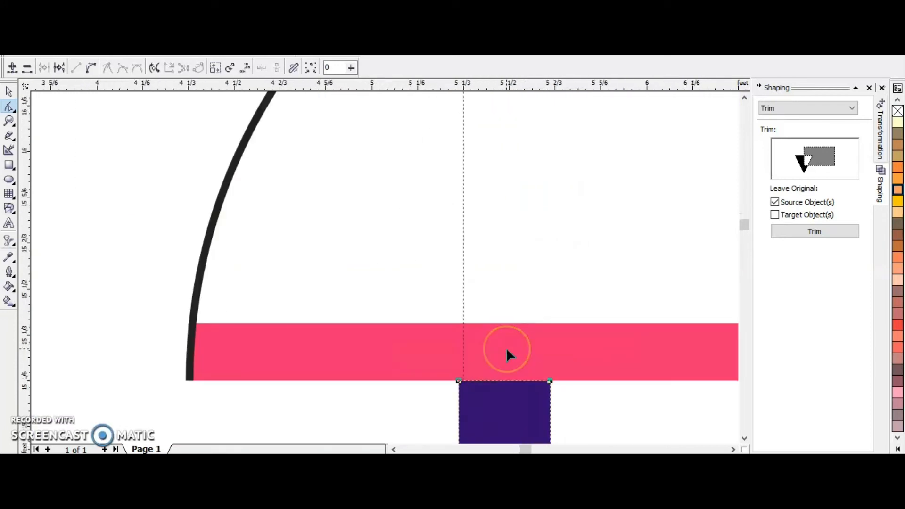
key("Right")
key("Right")
scroll(517, 293, "down", 3)
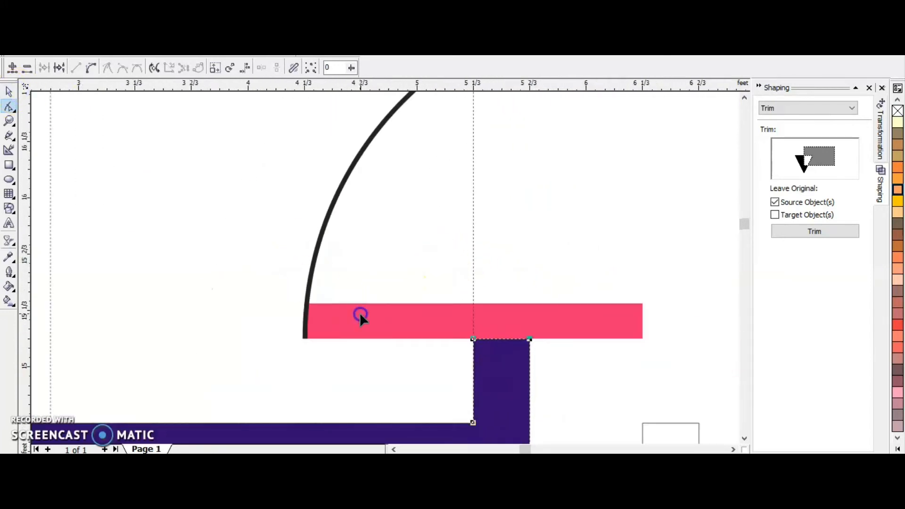
Move the upper-left room's door and swing arc 1 foot left so they align with the shifted wall's inner face.
left_click(10, 97)
left_click(416, 324)
key("Left")
key("Left")
key("Left")
key("Left")
key("Left")
key("Left")
key("Left")
key("Left")
key("Left")
key("Left")
key("Left")
key("Left")
key("Left")
key("Left")
key("Left")
key("Left")
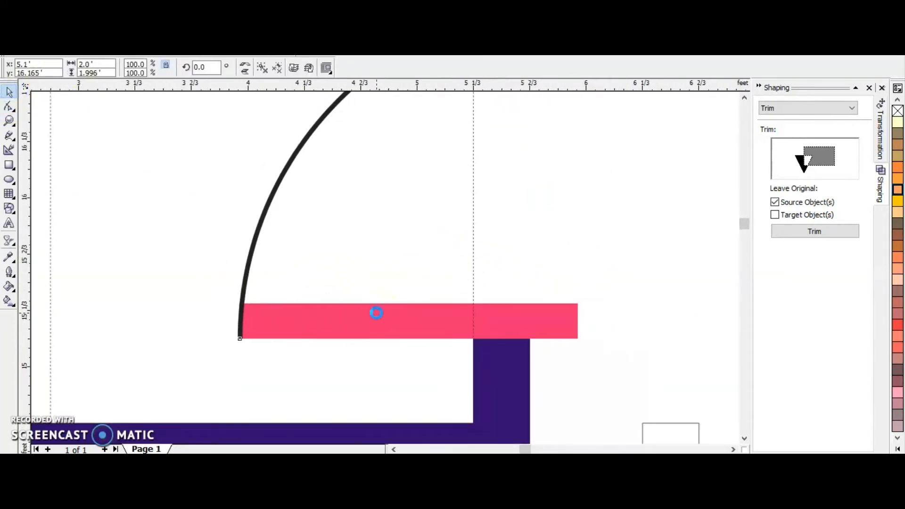
key("Left")
key("Left")
key("Left")
key("Left")
key("Left")
key("Left")
key("Left")
key("Left")
key("Left")
key("Left")
key("Left")
key("Left")
key("Left")
key("Left")
key("Left")
key("Left")
key("Left")
scroll(447, 311, "up", 2)
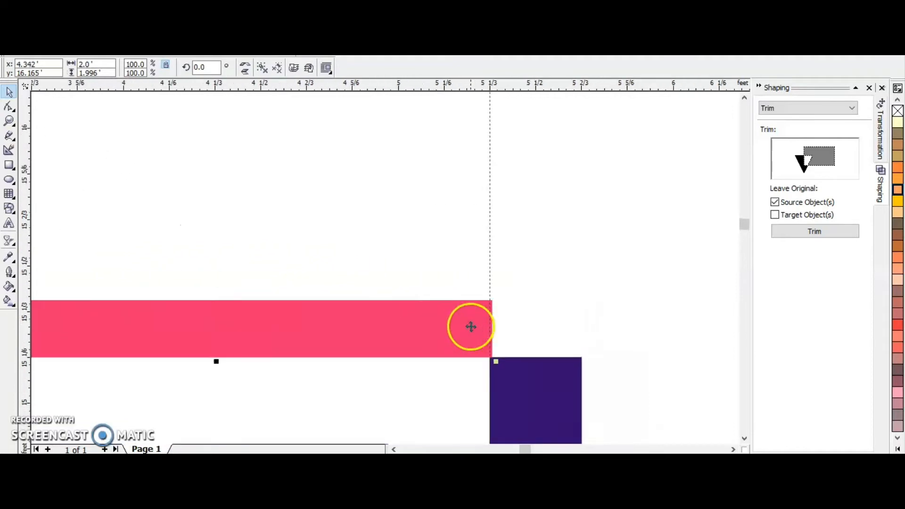
key("Left")
Delete the stray small square beside the upper-left room and the two vertical guidelines running through the room.
scroll(339, 311, "down", 5)
scroll(307, 374, "up", 1)
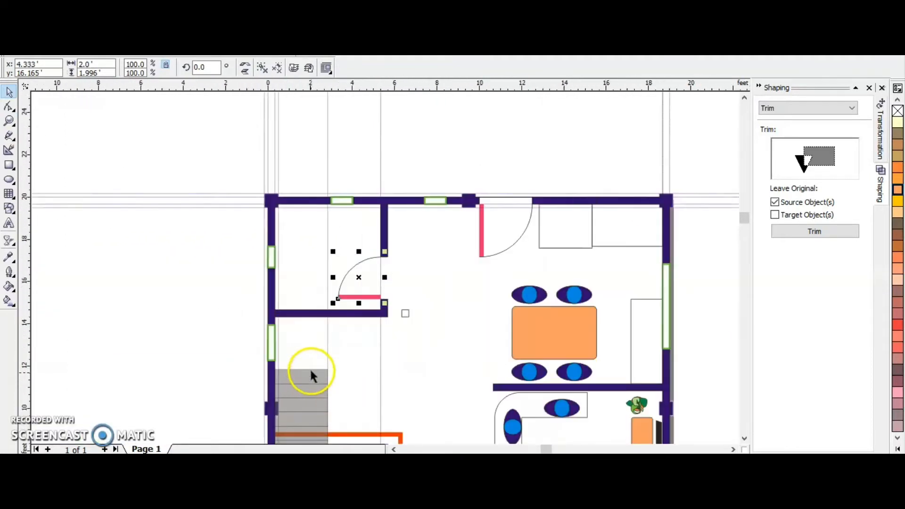
left_click(113, 293)
left_click(404, 313)
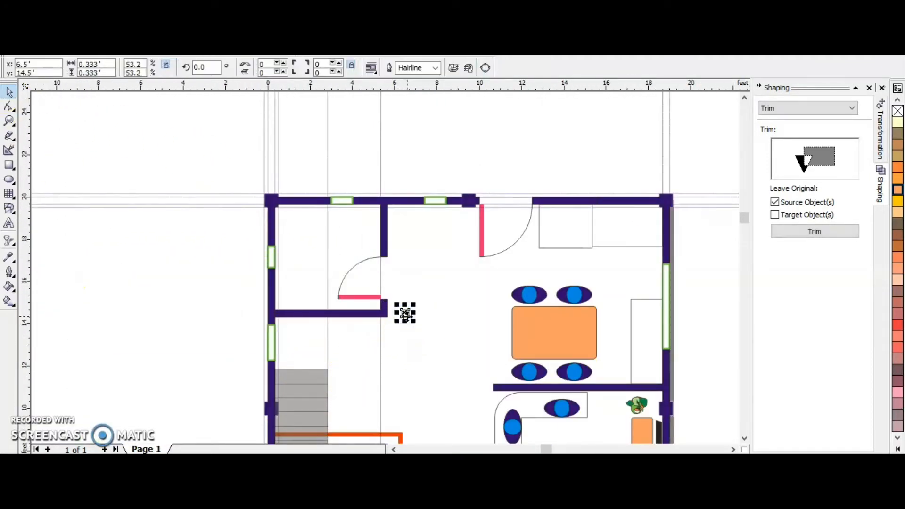
key("Delete")
left_click(328, 137)
key("Delete")
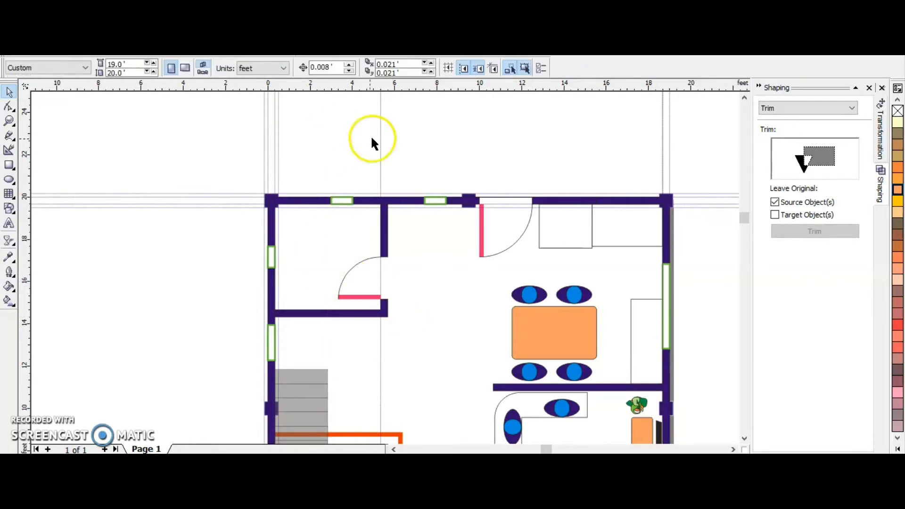
left_click(380, 137)
key("Delete")
Switch the units to millimeters and draw a rectangle outside the floor plan's left wall, entering 360 mm for its size.
scroll(307, 154, "down", 2)
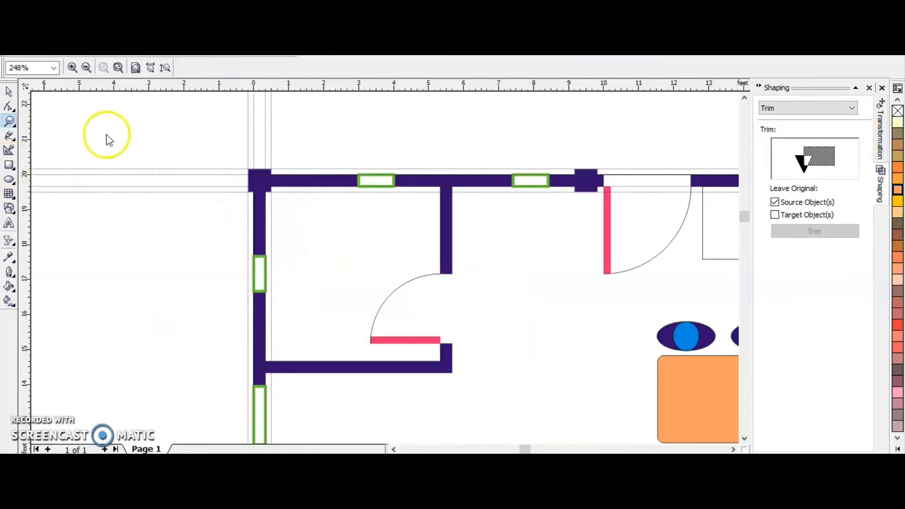
left_click(9, 92)
left_click(270, 67)
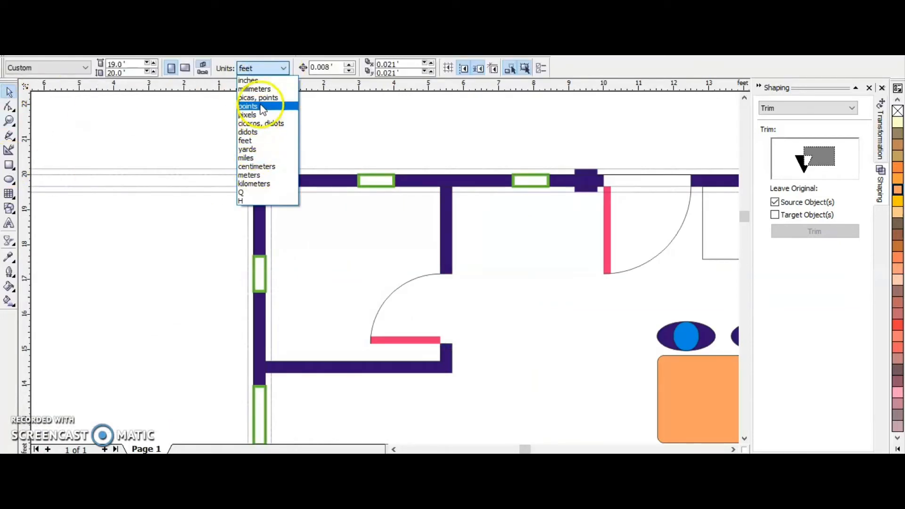
left_click(260, 88)
left_click(9, 165)
left_click_drag(143, 216, 211, 294)
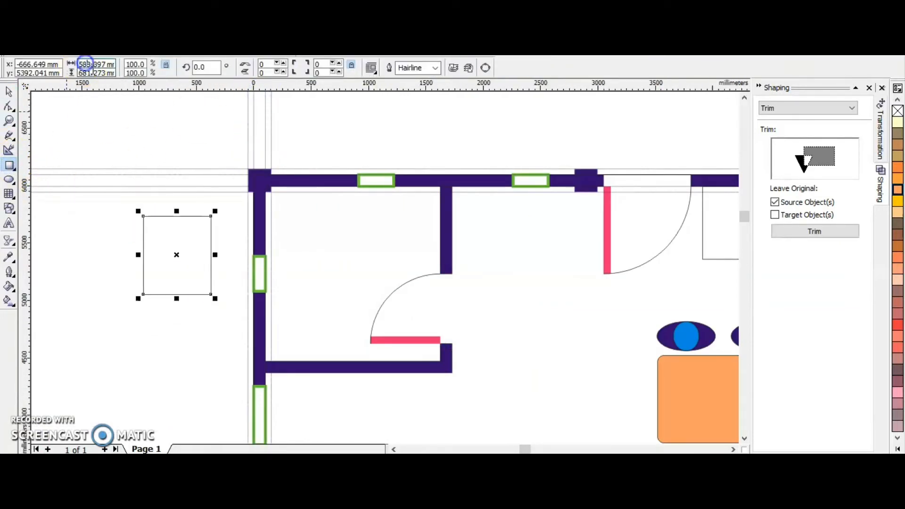
type("360")
key("Return")
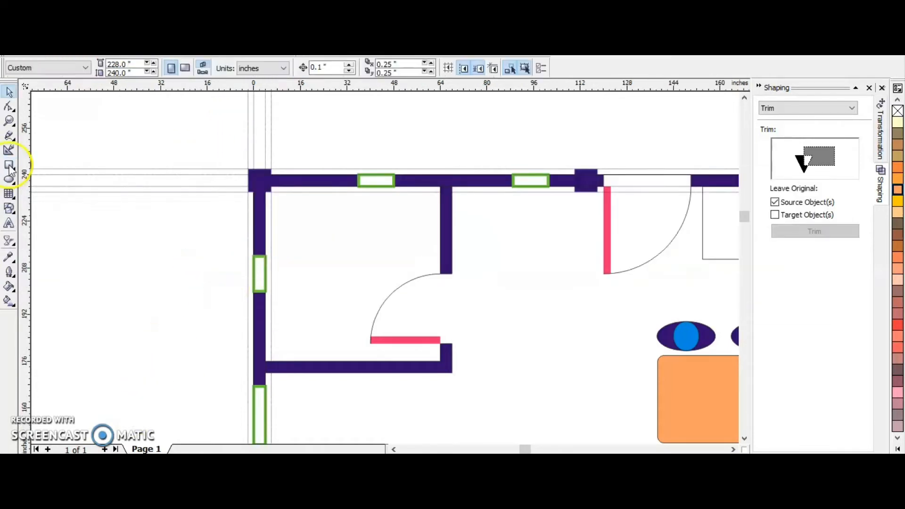
Draw a 20 by 28 inch rectangle in inches and place it near the upper-left room's top wall, just beside the left wall.
left_click(8, 165)
left_click_drag(306, 227, 360, 259)
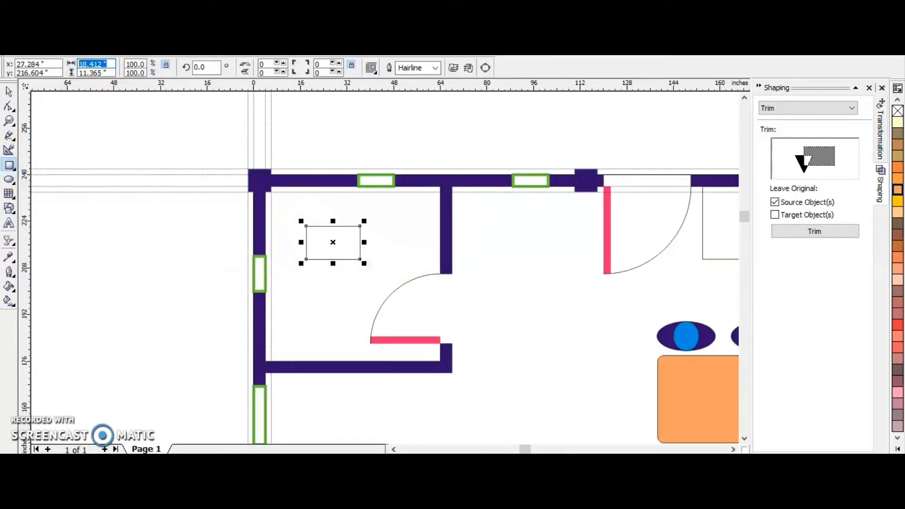
type("28")
key("Return")
key("space")
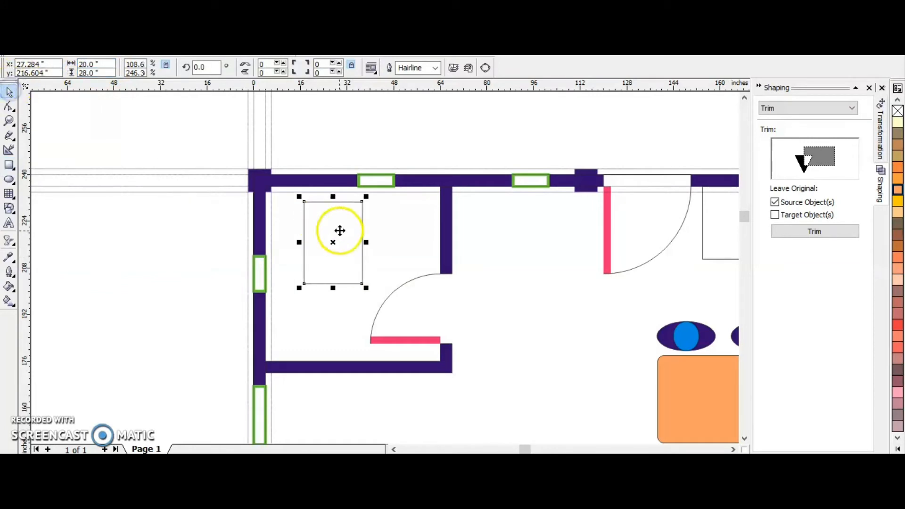
left_click_drag(334, 244, 314, 232)
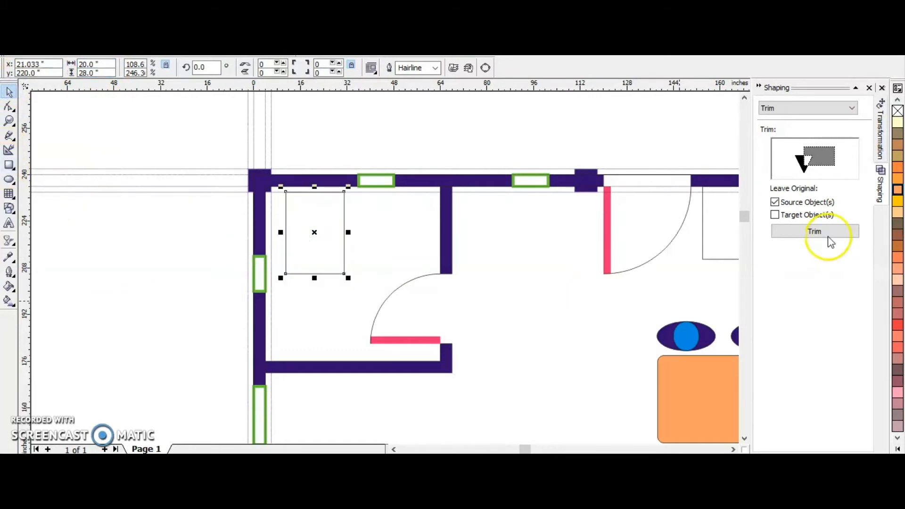
Draw a toilet tank rectangle about 20 by 6.5 inches across the top of the 20 by 28 inch rectangle and round its corners.
left_click(879, 137)
left_click(9, 165)
left_click_drag(285, 191, 334, 207)
scroll(347, 212, "up", 2)
left_click(9, 91)
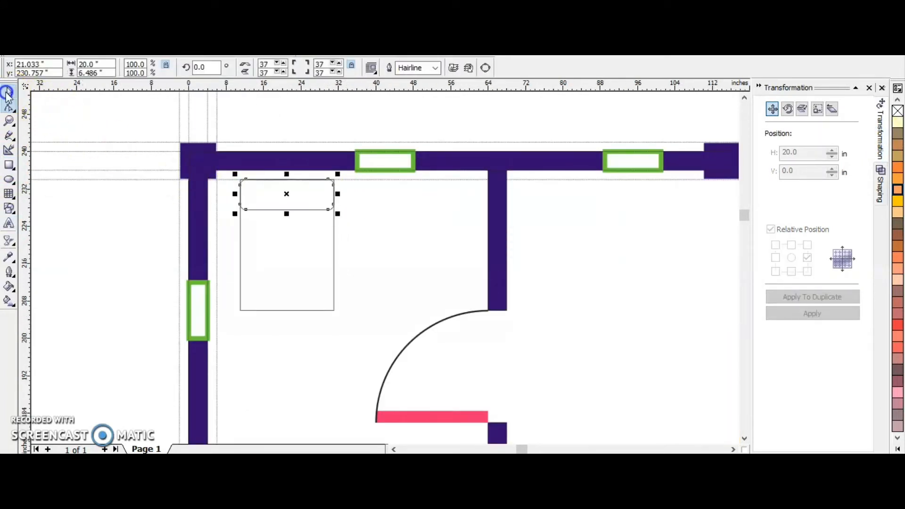
Draw a bowl ellipse about 15.7 by 23.9 inches overlapping the tank and center it horizontally within the 20 by 28 inch rectangle.
left_click(9, 180)
left_click_drag(254, 198, 328, 312)
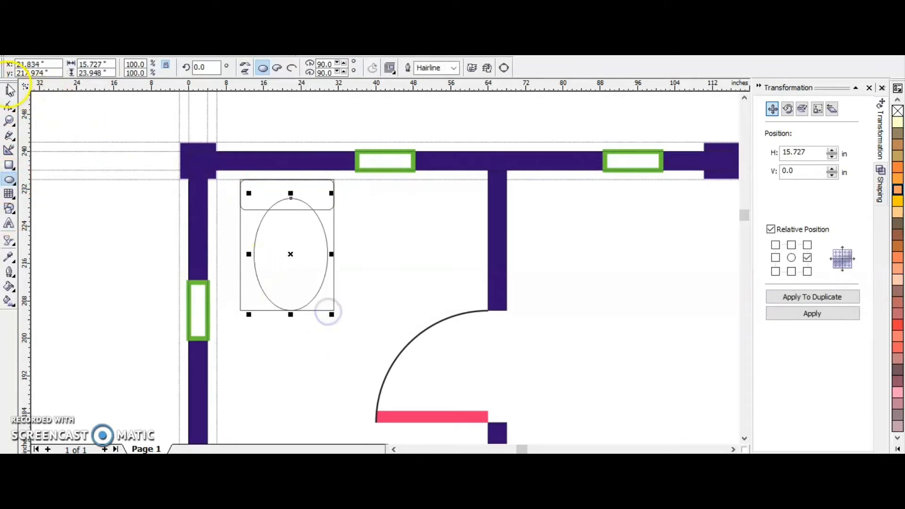
left_click(9, 92)
left_click_drag(281, 253, 277, 253)
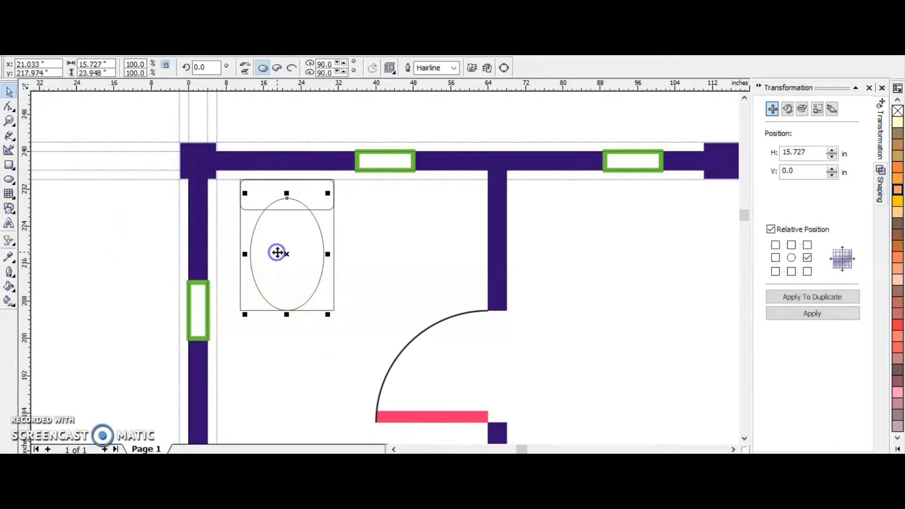
Delete the 20 by 28 inch rectangle and trim the bowl ellipse with the rounded tank rectangle.
key("Delete")
left_click(281, 269)
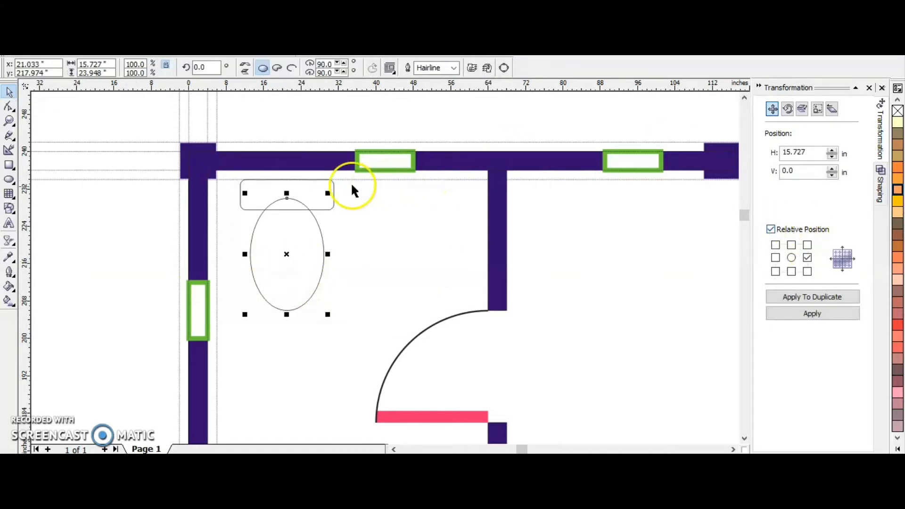
left_click(314, 189)
left_click(880, 194)
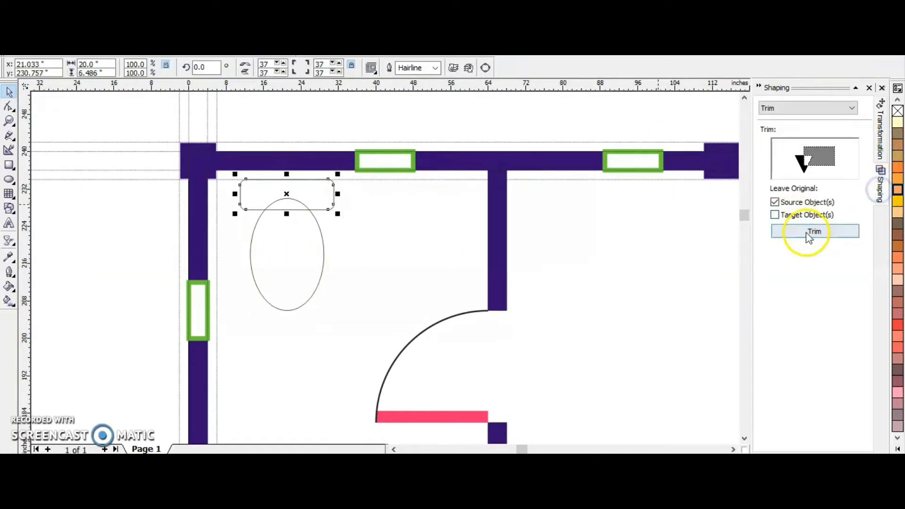
left_click(806, 231)
left_click(316, 231)
left_click(109, 225)
Duplicate the trimmed toilet bowl, scale the copy down and place it inside the original as the inner rim.
left_click(279, 255)
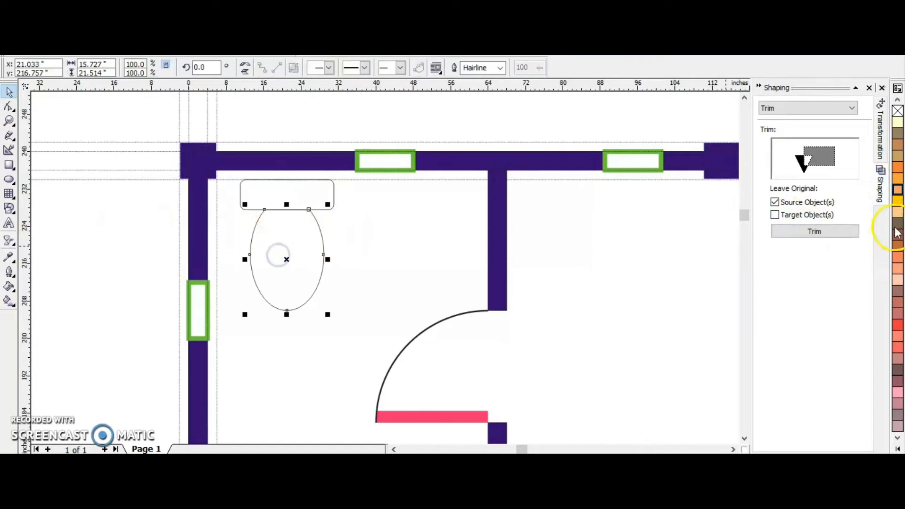
left_click(880, 130)
left_click(797, 297)
left_click_drag(441, 313, 416, 315)
left_click_drag(417, 240, 395, 232)
left_click(276, 257)
scroll(253, 232, "down", 3)
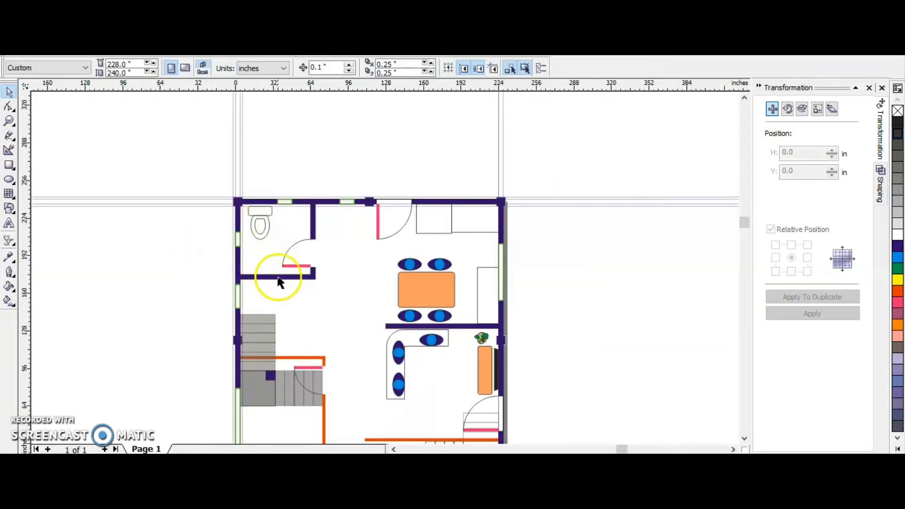
Draw a square in the open floor area beside the interior wall and set its size to 8 by 8 inches.
scroll(254, 233, "up", 1)
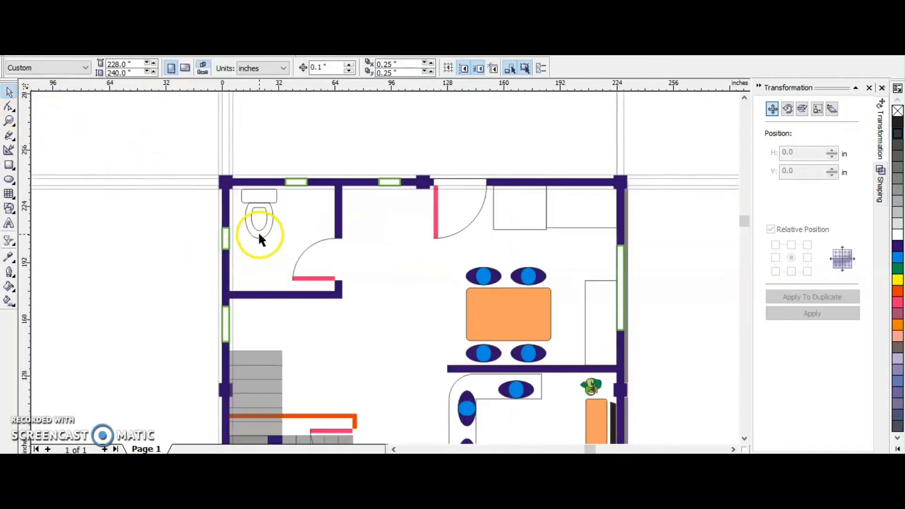
scroll(315, 207, "down", 1)
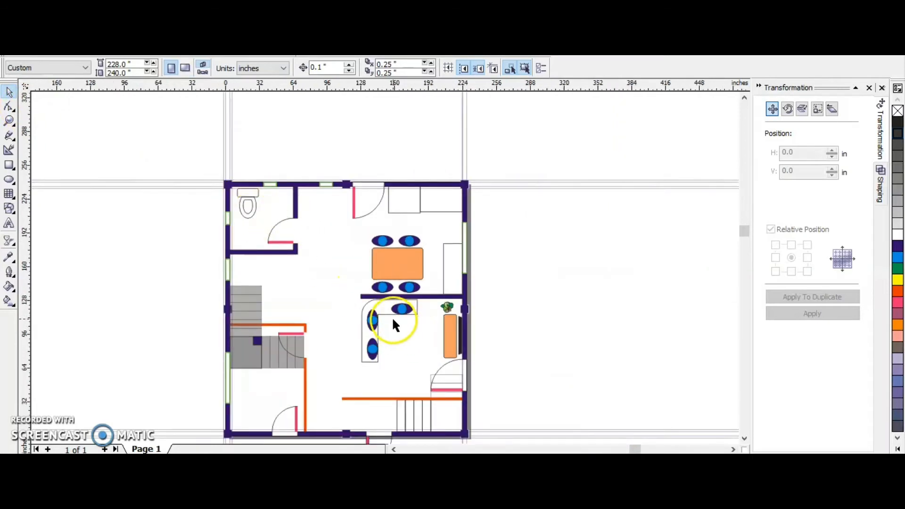
scroll(392, 321, "up", 1)
left_click(8, 168)
left_click_drag(278, 280, 320, 322)
left_click(135, 65)
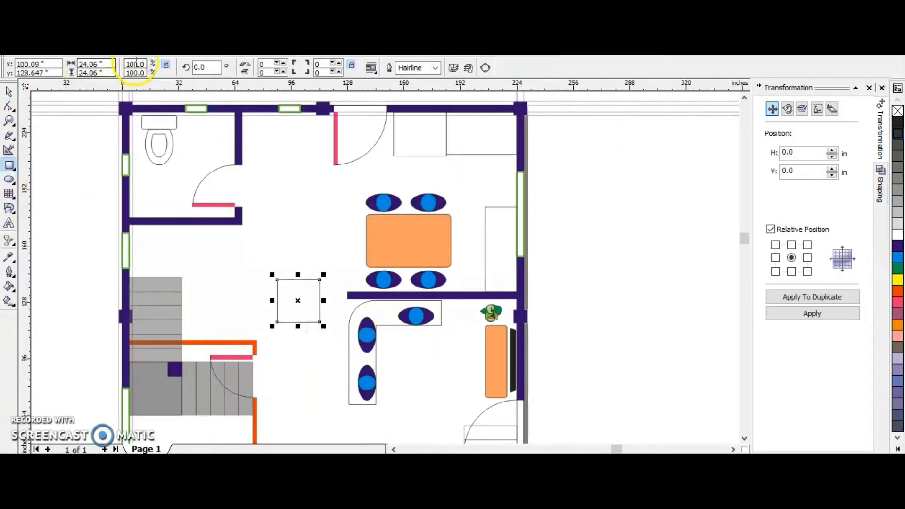
type("8")
key("Return")
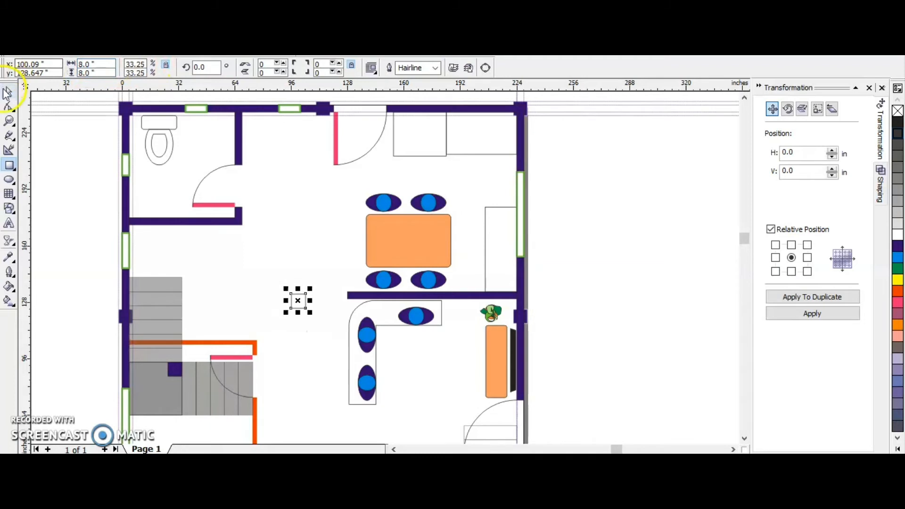
Position the 8-inch square against the free end of the dining area's interior wall, using a vertical guideline at the wall's end.
scroll(318, 309, "up", 1)
left_click_drag(272, 294, 355, 283)
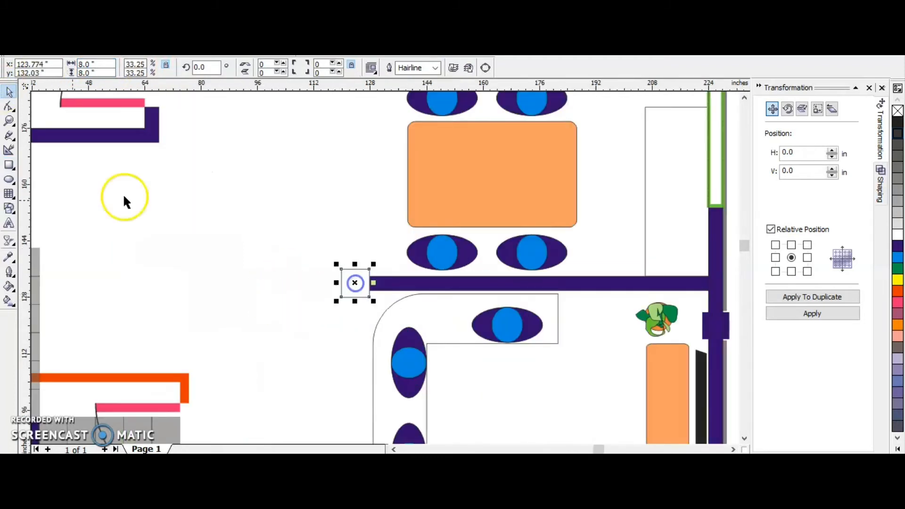
left_click_drag(24, 230, 305, 279)
left_click(331, 275)
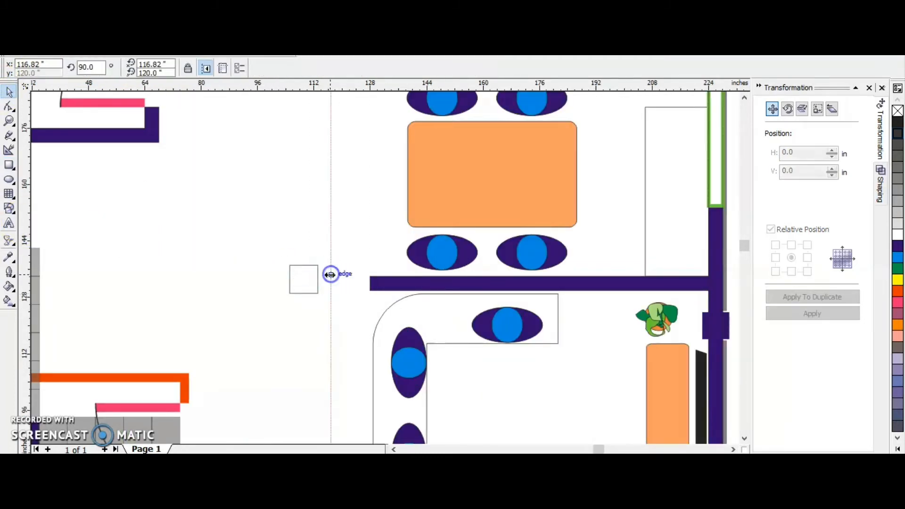
left_click_drag(375, 292, 370, 288)
left_click_drag(290, 279, 341, 279)
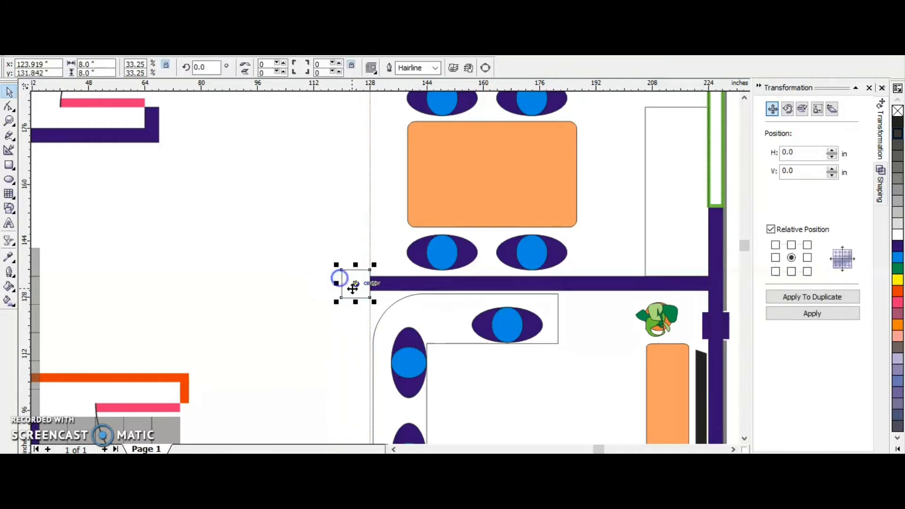
Draw a small helper square just above the interior wall's free end and set its size to 2 by 2 inches.
scroll(371, 283, "up", 1)
left_click(9, 165)
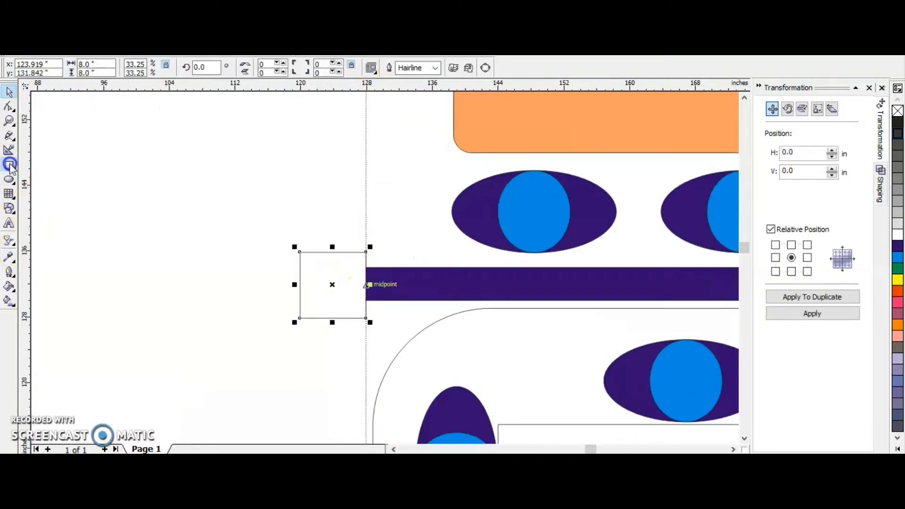
left_click(398, 256)
left_click_drag(383, 234, 402, 253)
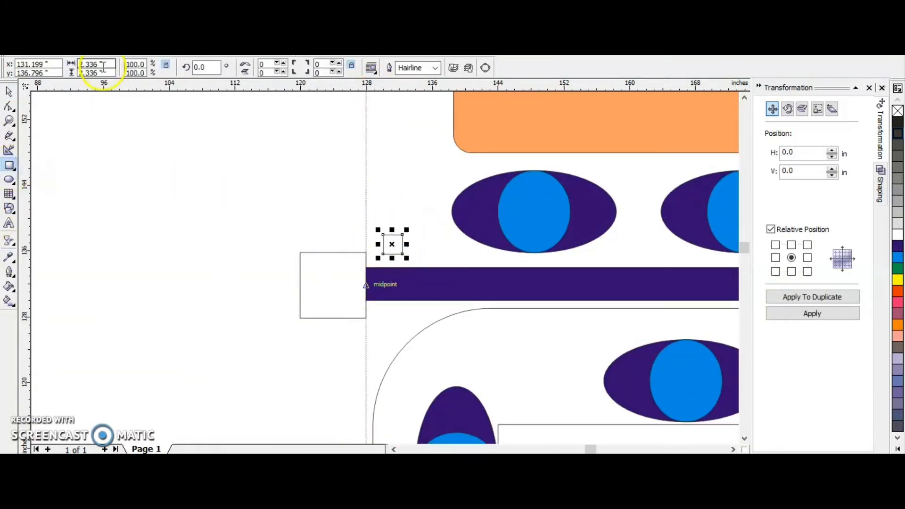
scroll(370, 267, "up", 1)
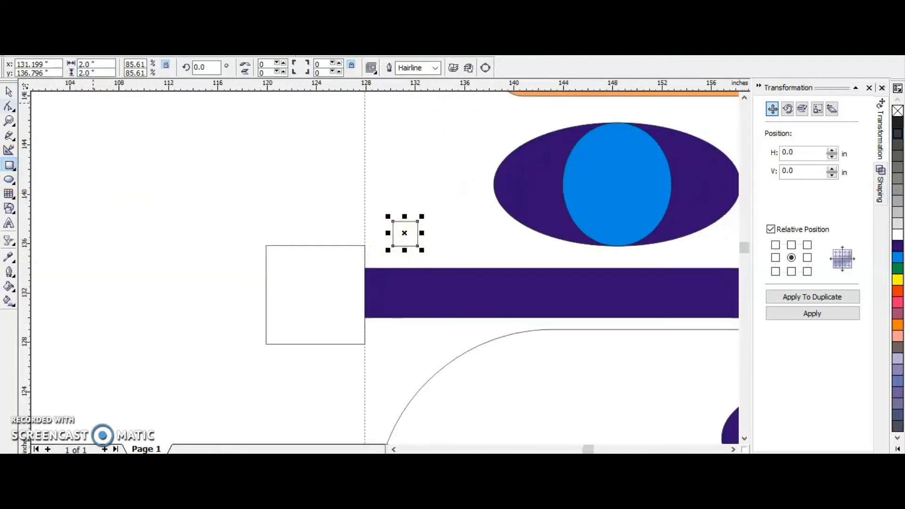
Set the helper square on a guideline along the wall's upper edge and align the 8-inch square to a guideline 2 inches above.
left_click(9, 92)
left_click_drag(400, 86, 455, 268)
left_click_drag(408, 235, 382, 256)
left_click(341, 262)
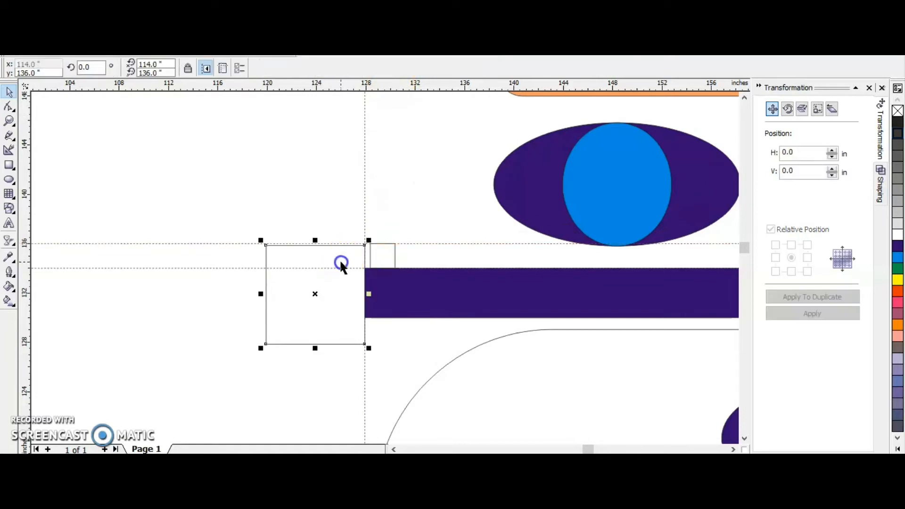
Delete the 2-inch helper square and the guidelines around the wall's end.
left_click(383, 255)
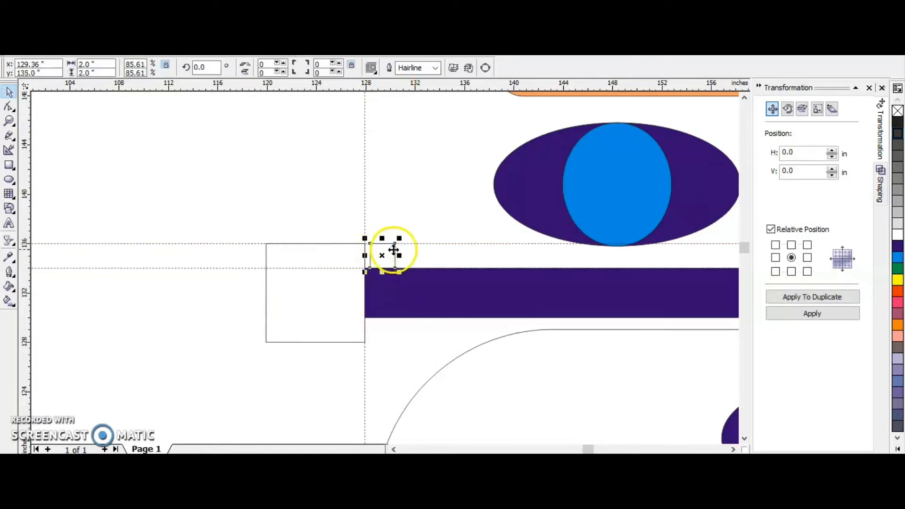
key("Delete")
left_click(438, 243)
key("Delete")
left_click(365, 211)
key("Delete")
Fill the 8-inch column square with the same dark blue as the walls.
left_click(267, 271)
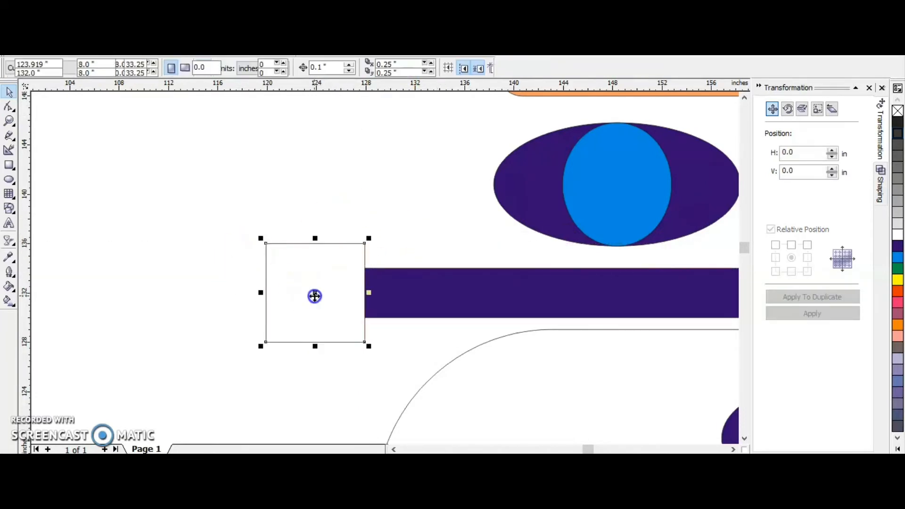
left_click(898, 246)
scroll(542, 279, "down", 5)
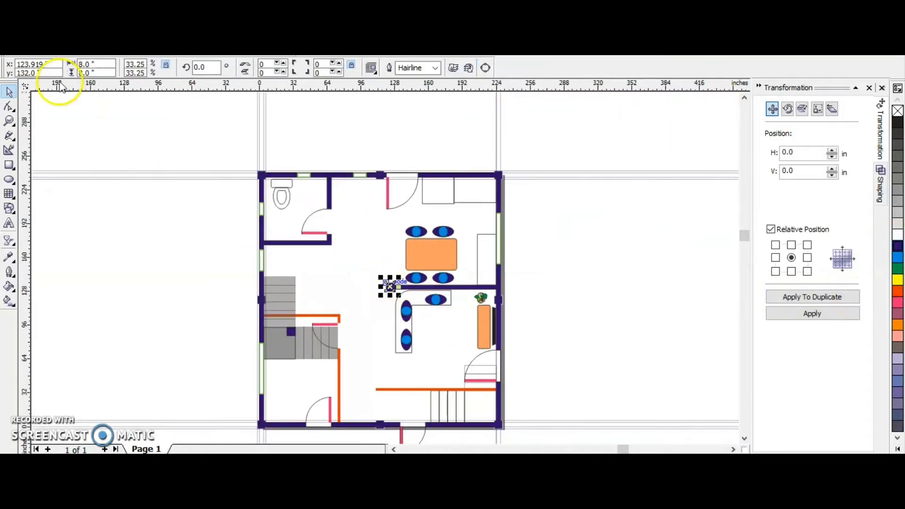
Draw an ellipse about 22.9 by 17.1 inches below the toilet, overlapping the bathroom's lower wall.
left_click(218, 236)
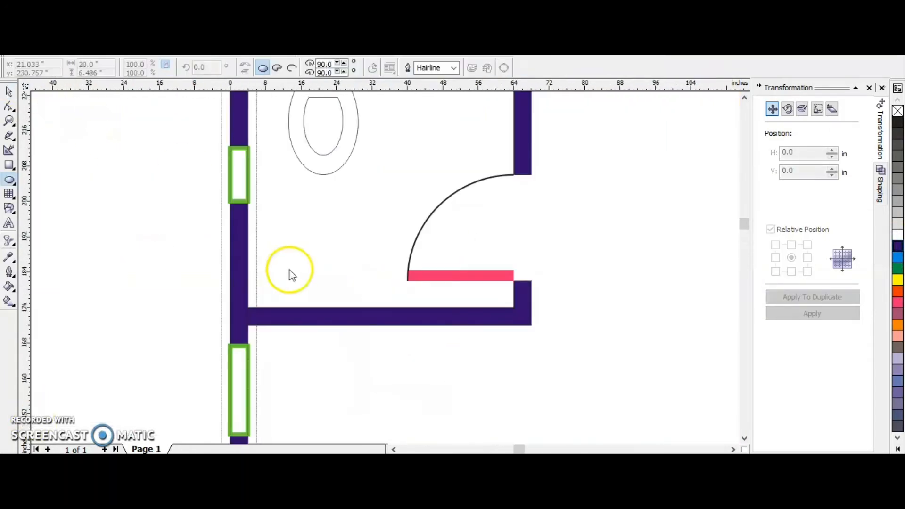
mouse_move(263, 255)
left_mouse_down()
mouse_move(364, 307)
mouse_move(363, 331)
left_mouse_up()
key("space")
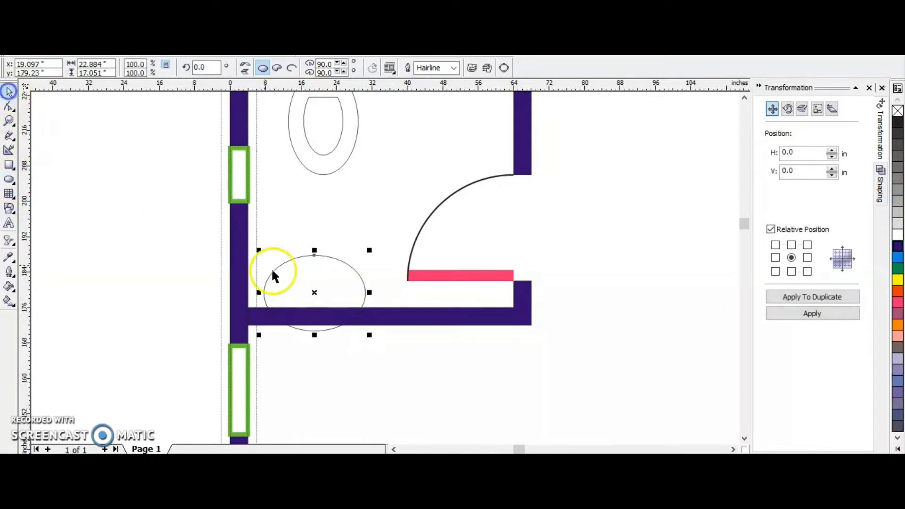
left_click_drag(314, 294, 320, 301)
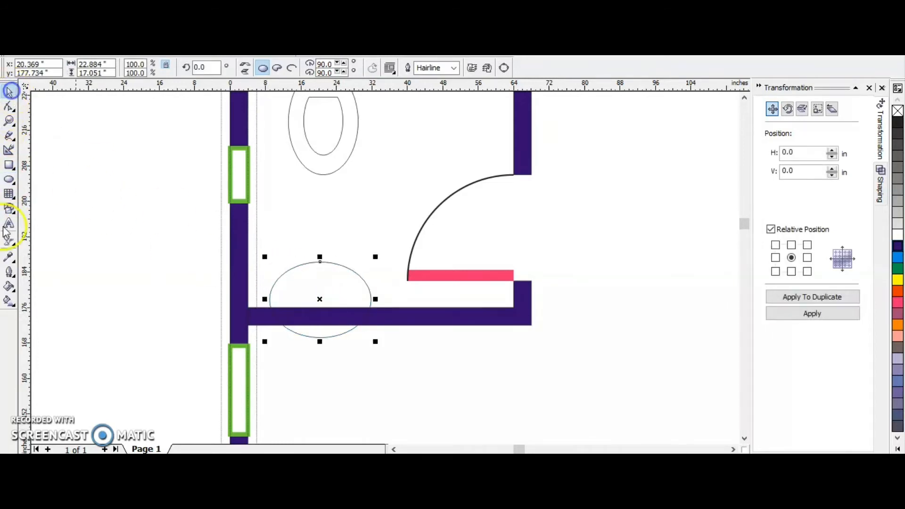
Draw a rectangle about 51.5 by 22.4 inches over the ellipse's lower part, trim the ellipse with it and delete the rectangle.
left_click(9, 165)
left_click_drag(429, 404, 202, 304)
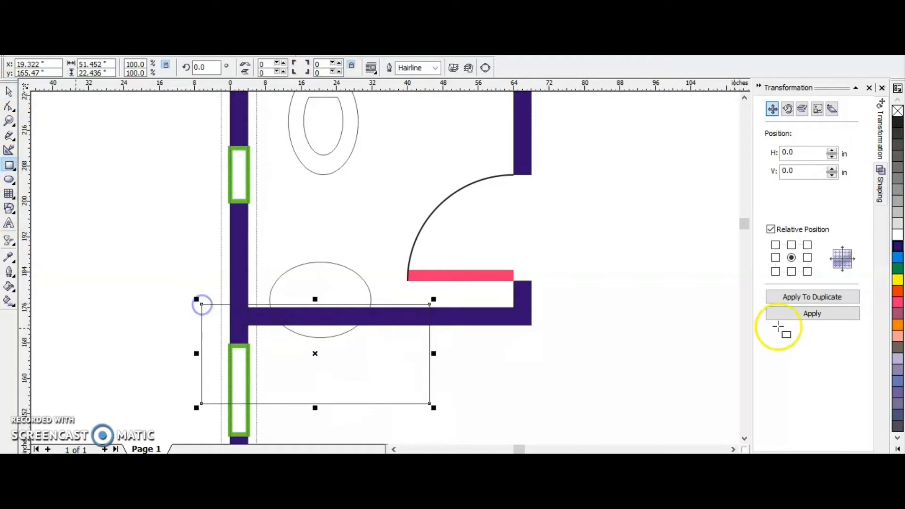
left_click(880, 188)
left_click(789, 235)
left_click(294, 333)
key("Delete")
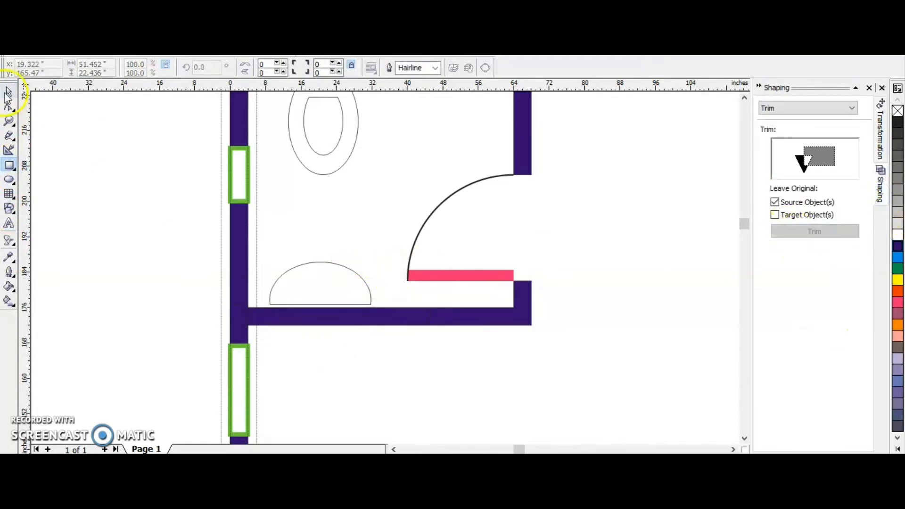
Duplicate the half-ellipse washbasin in place, scale the copy to 75% and center it inside the original as the inner basin.
left_click(321, 258)
left_click(880, 132)
left_click(799, 153)
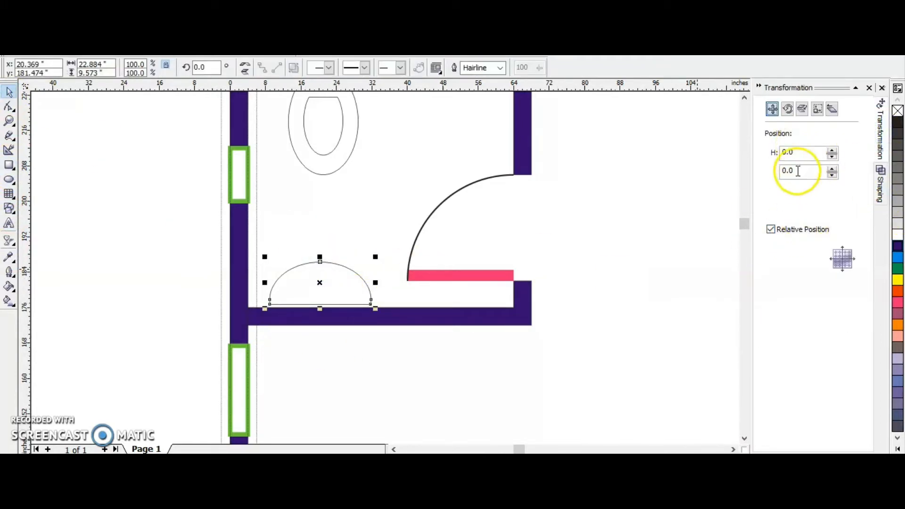
left_click(878, 142)
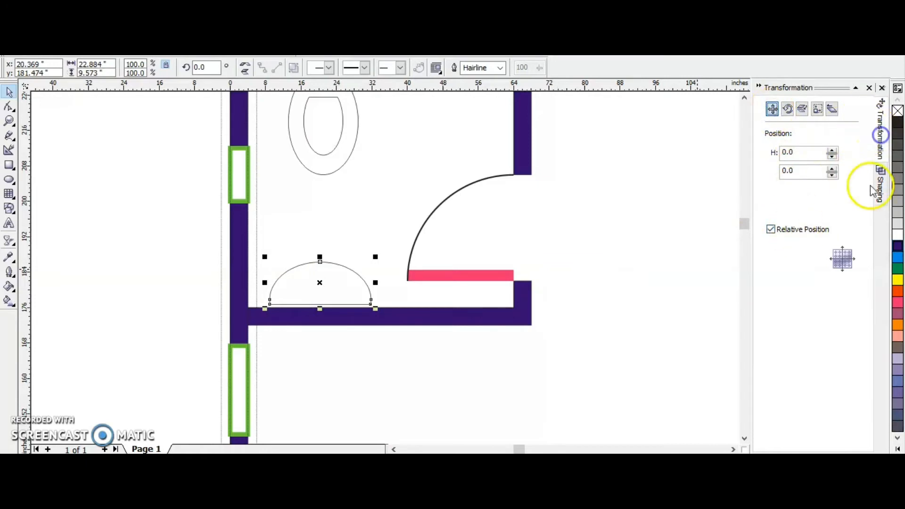
left_click(791, 297)
left_click_drag(375, 257, 367, 262)
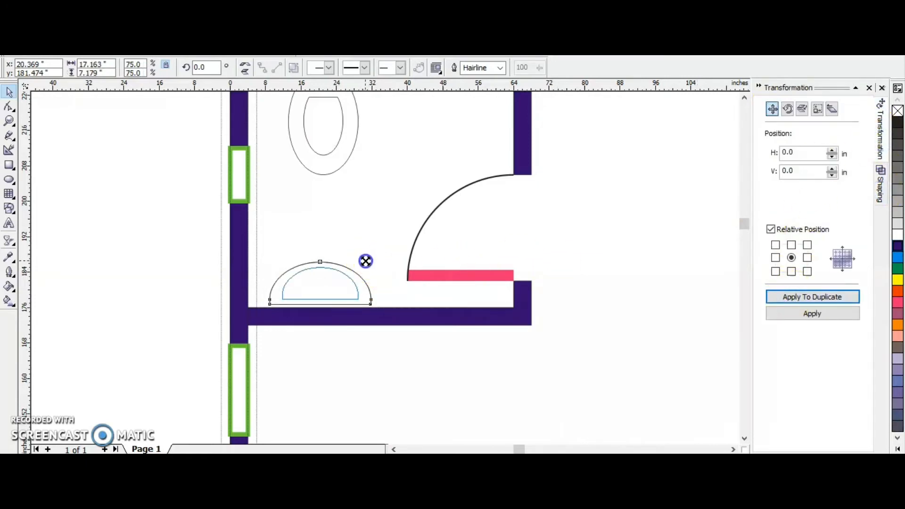
left_click(176, 262)
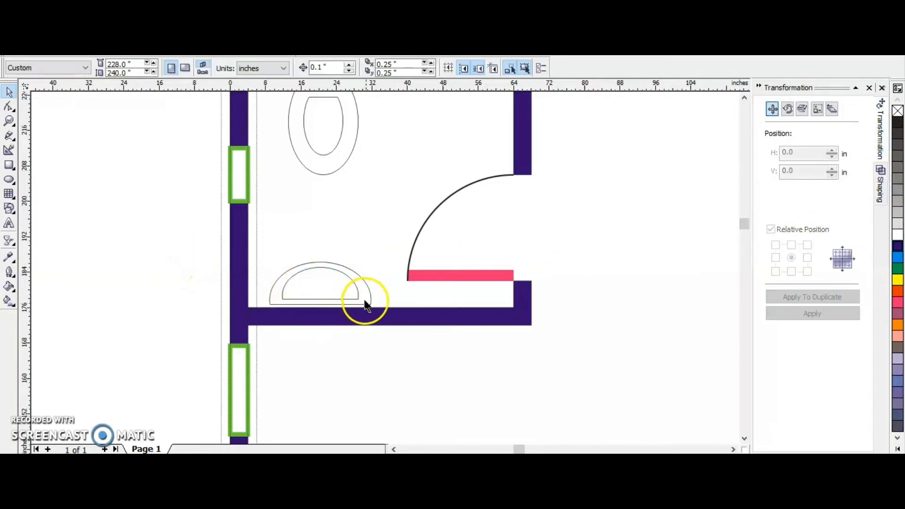
left_click(354, 295)
left_click_drag(346, 295, 347, 296)
left_click(125, 233)
scroll(241, 273, "down", 1)
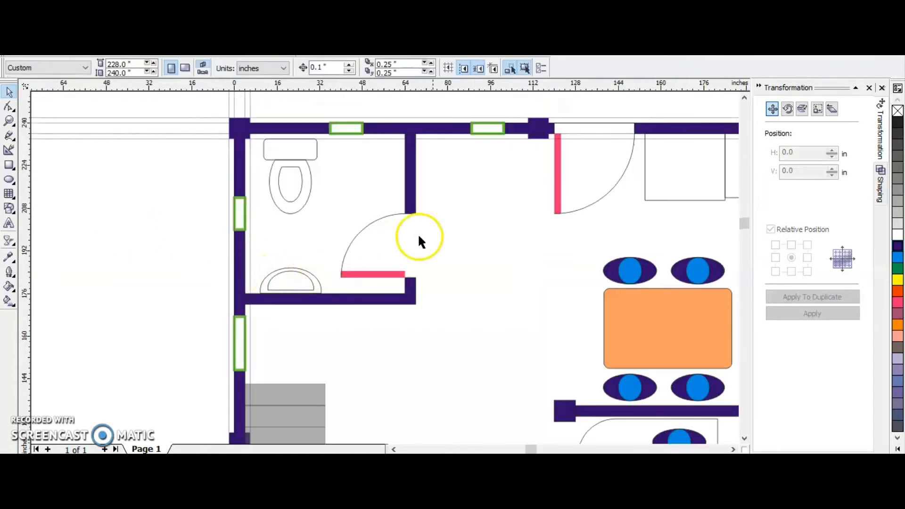
Frame the whole floor plan and rename the page as FIRST FLOOR.
scroll(204, 194, "down", 3)
left_click(150, 337)
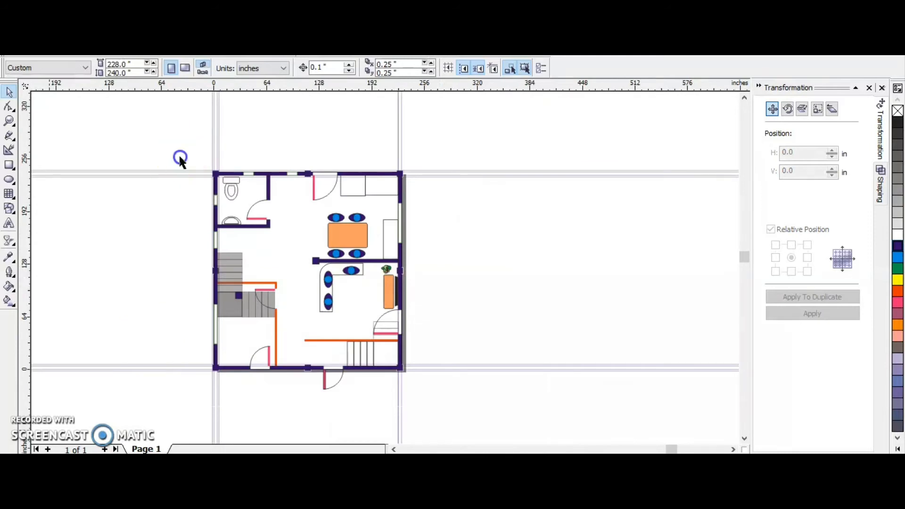
key("z")
left_click_drag(174, 144, 419, 401)
right_click(141, 448)
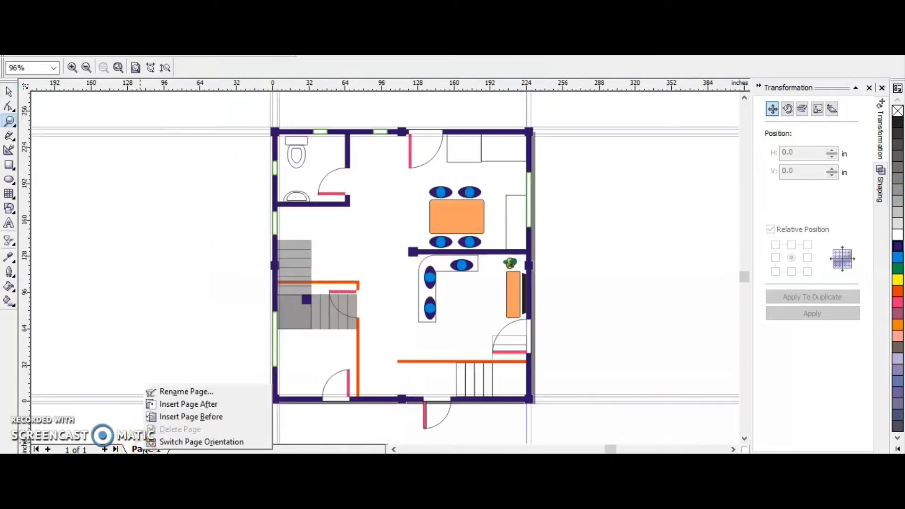
left_click(162, 390)
type("FIRST FLOOR")
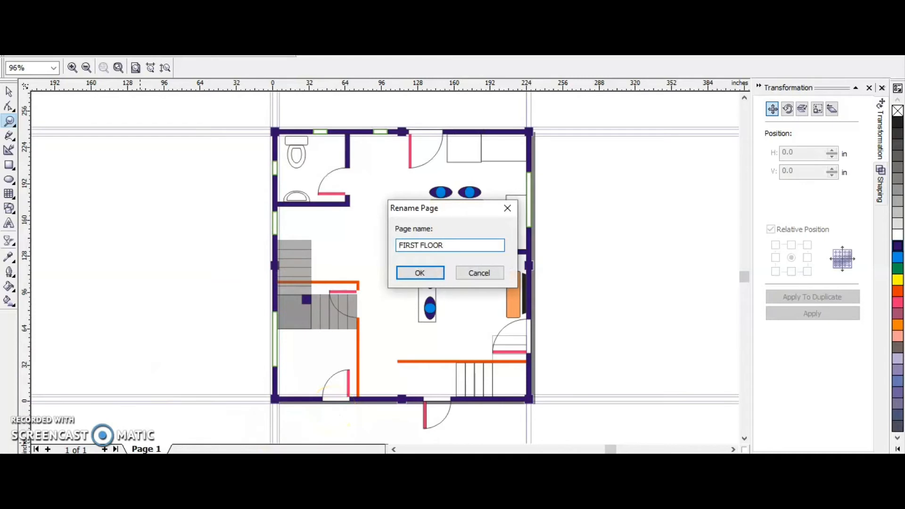
key("Return")
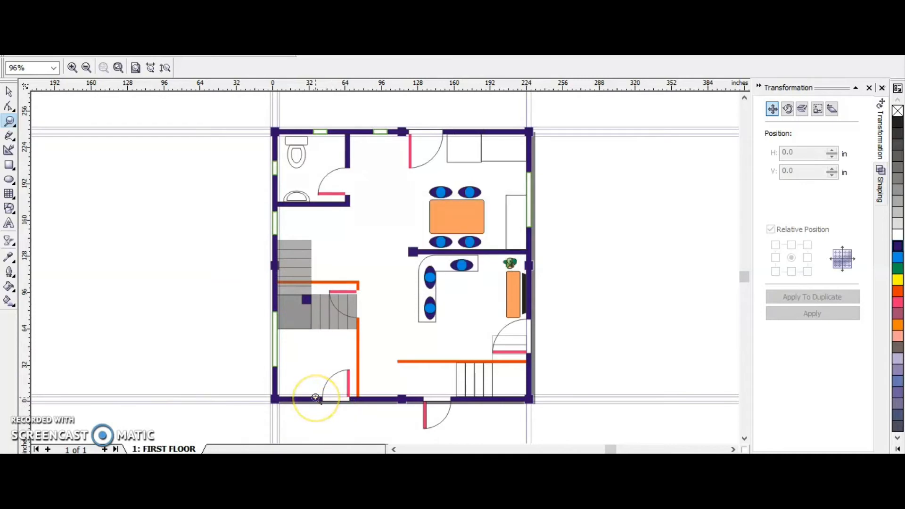
Select the eight column squares along the outer walls plus the interior wall's column, and fill them with a lighter slate blue.
key("space")
left_click(403, 400)
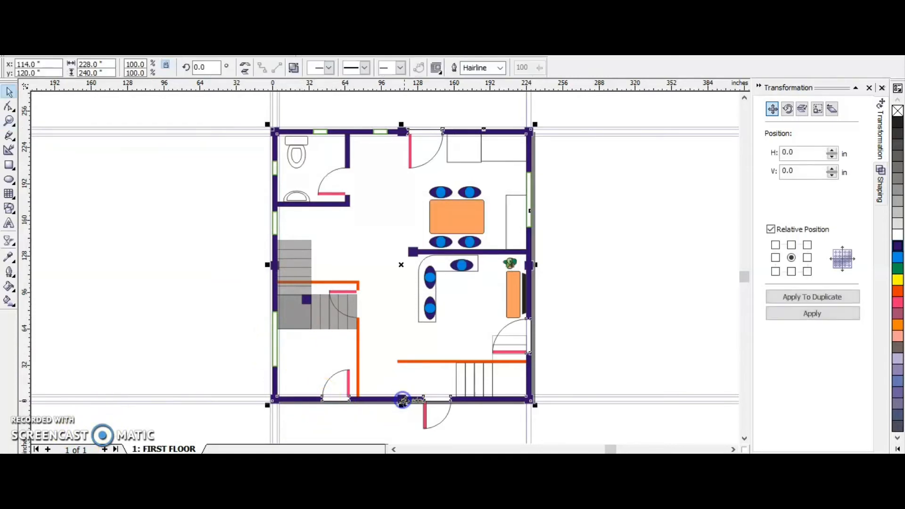
key("Escape")
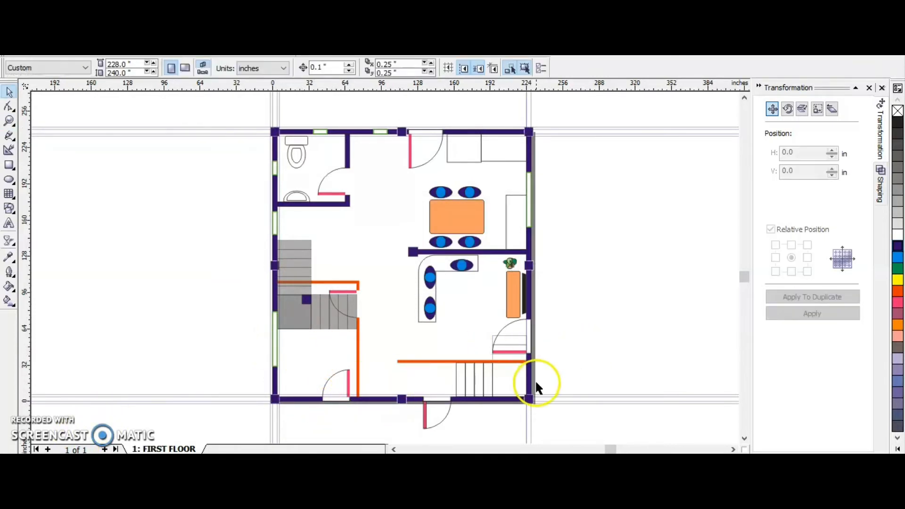
left_click(530, 399)
left_click(404, 401, "shift")
left_click(275, 400, "shift")
left_click(275, 264, "shift")
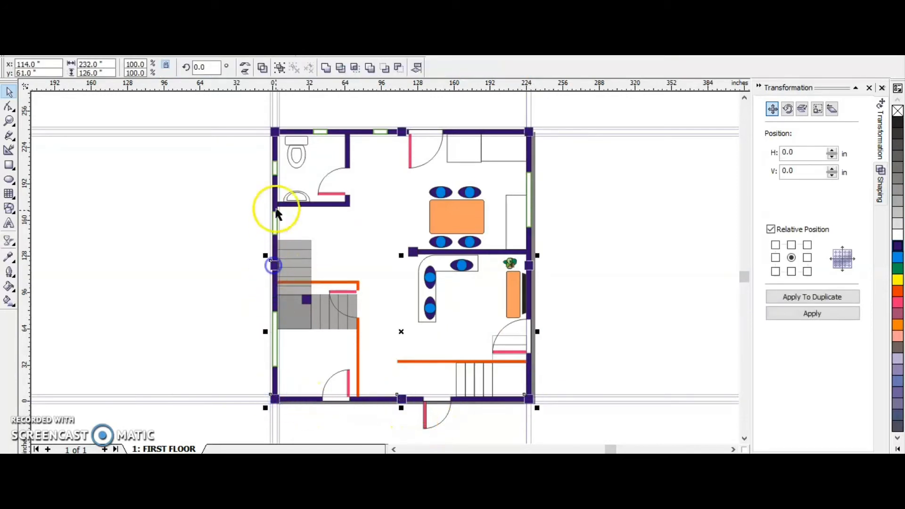
left_click(275, 132, "shift")
left_click(401, 132, "shift")
left_click(529, 132, "shift")
left_click(529, 265, "shift")
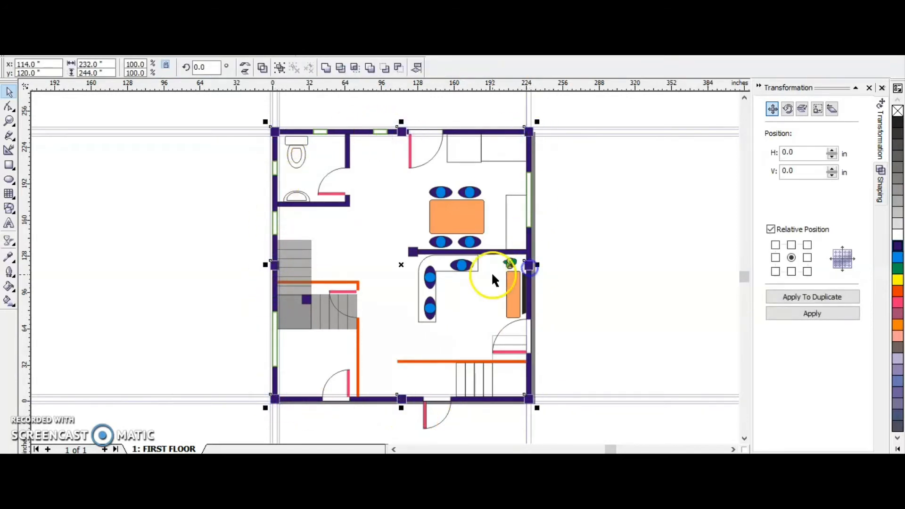
left_click(413, 254, "shift")
left_click(897, 381)
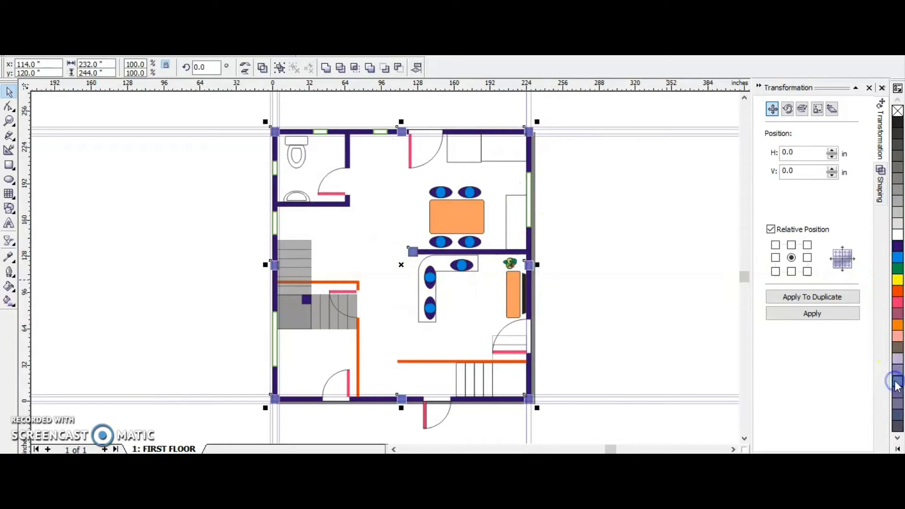
left_click(399, 310)
Add an artistic text label in the open area below the bathroom and make it read BATHROOM.
left_click(104, 288)
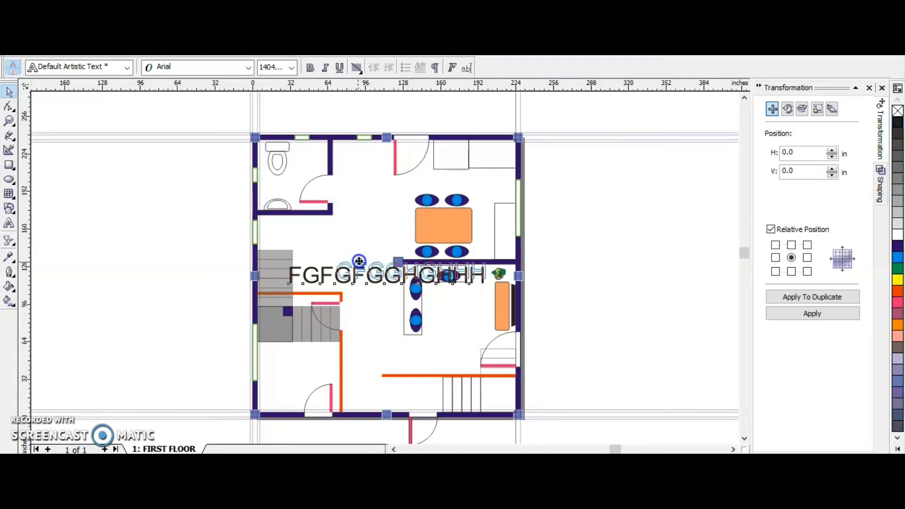
left_click_drag(355, 278, 361, 242)
double_click(360, 243)
type("BATI")
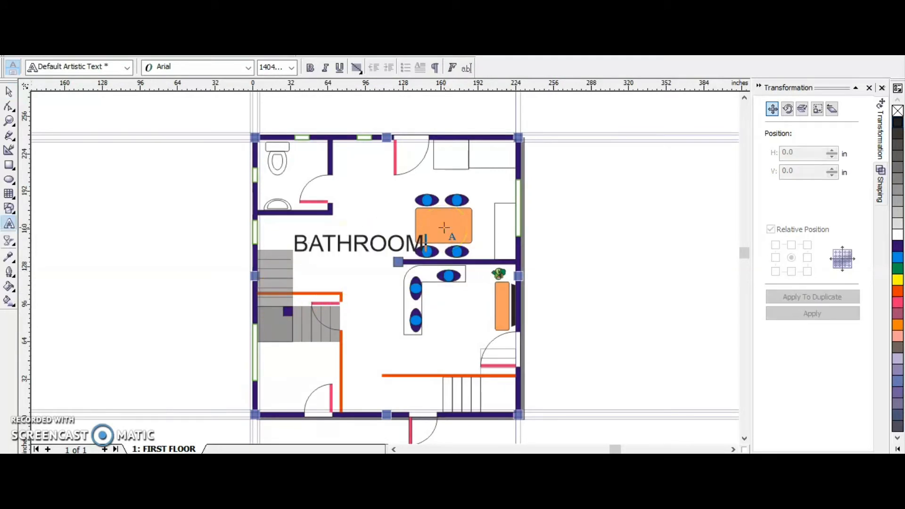
Shrink the BATHROOM label and place it inside the bathroom, between the toilet and the washbasin.
left_click(9, 91)
left_click_drag(427, 256, 284, 186)
left_click(222, 196)
left_click(227, 204)
left_click(283, 187)
left_click(199, 215)
left_click(289, 188)
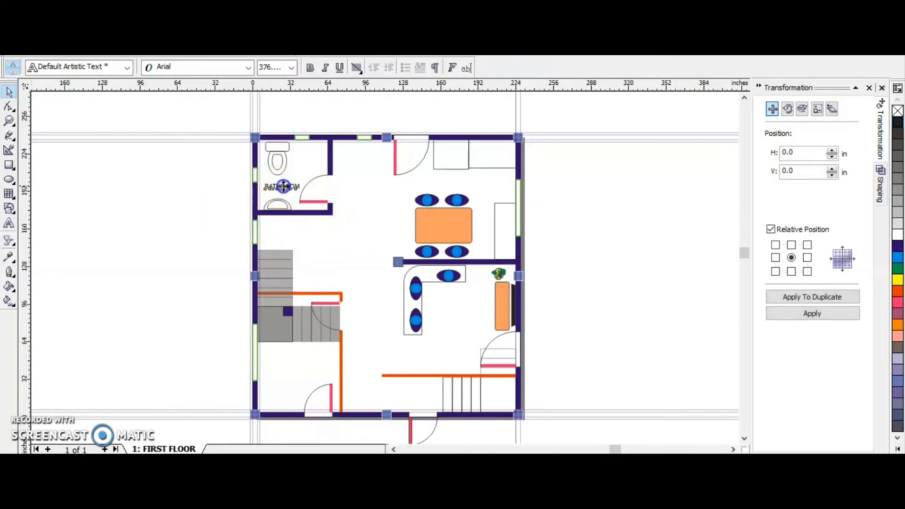
Copy the room label to the space above the dining table and change its text to DINING / KITCHEN.
left_click_drag(439, 233, 451, 192)
double_click(471, 186)
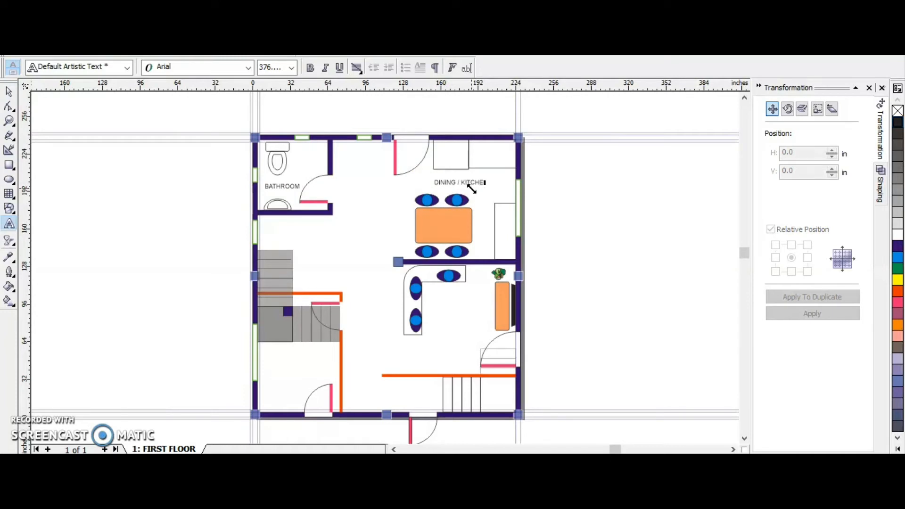
left_click(14, 94)
left_click(109, 287)
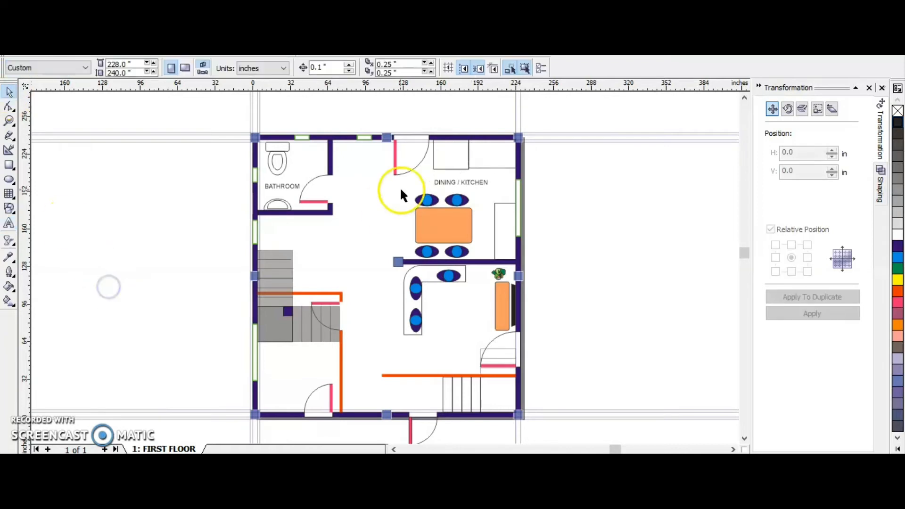
Copy the DINING / KITCHEN label to the area beside the sofa and change its text to LIVING ROOM.
left_click(458, 182)
left_click_drag(460, 182, 455, 305)
right_click(455, 306)
double_click(455, 306)
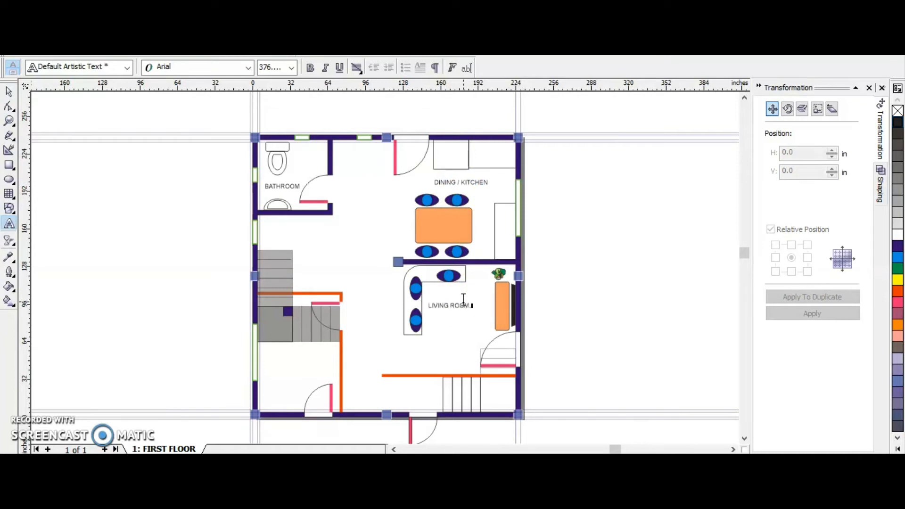
left_click(9, 92)
left_click(115, 283)
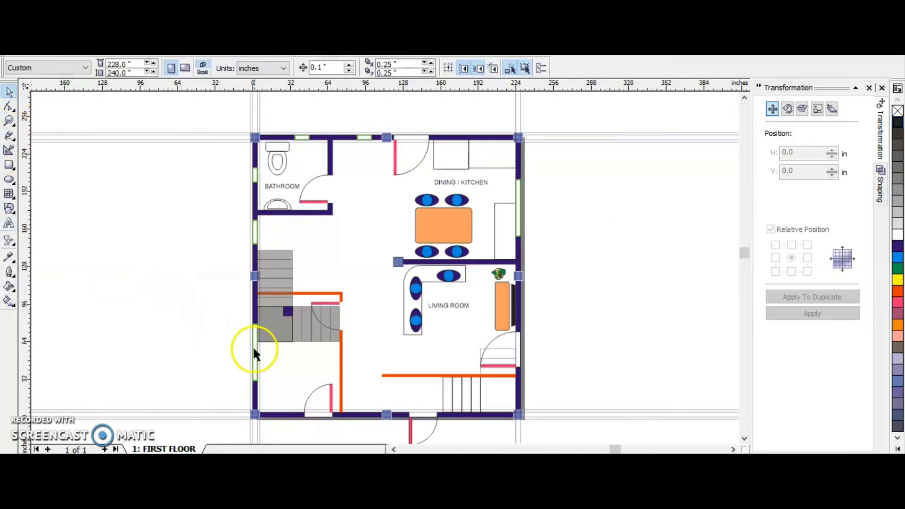
Copy the LIVING ROOM label into the room below the gray stairs and change its text to TATTOO STUDIO.
left_click(456, 307)
left_click_drag(456, 307, 297, 368)
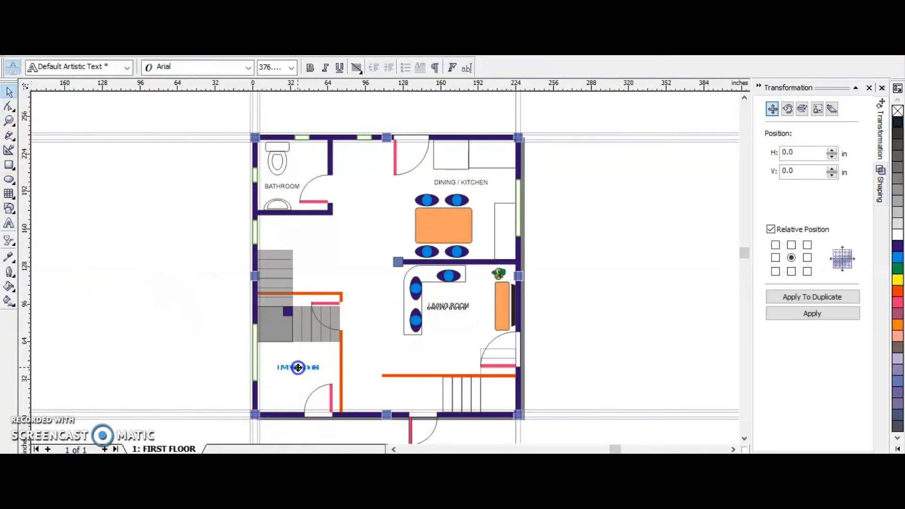
right_click(298, 368)
double_click(298, 368)
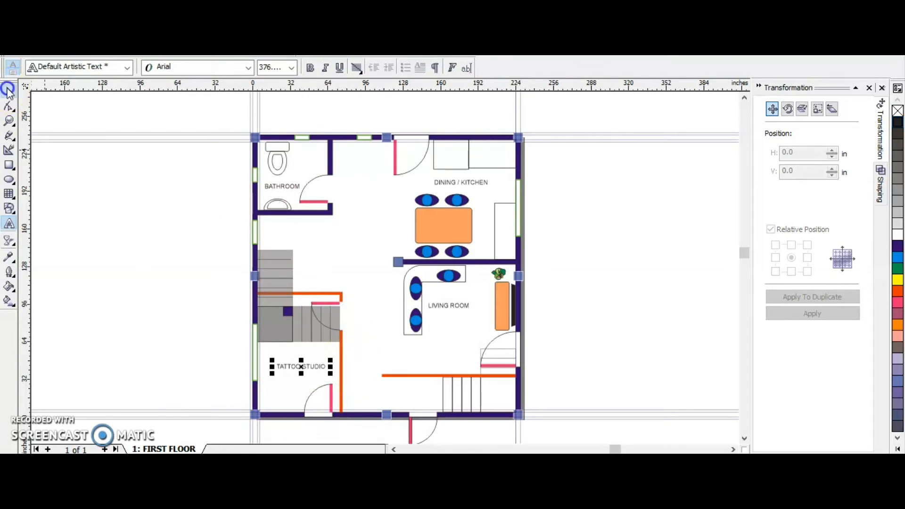
left_click(9, 89)
left_click(343, 356)
Copy the TATTOO STUDIO label to the area right of the bathroom, change its text to LAUNDRY and place it under the window.
left_click(311, 367)
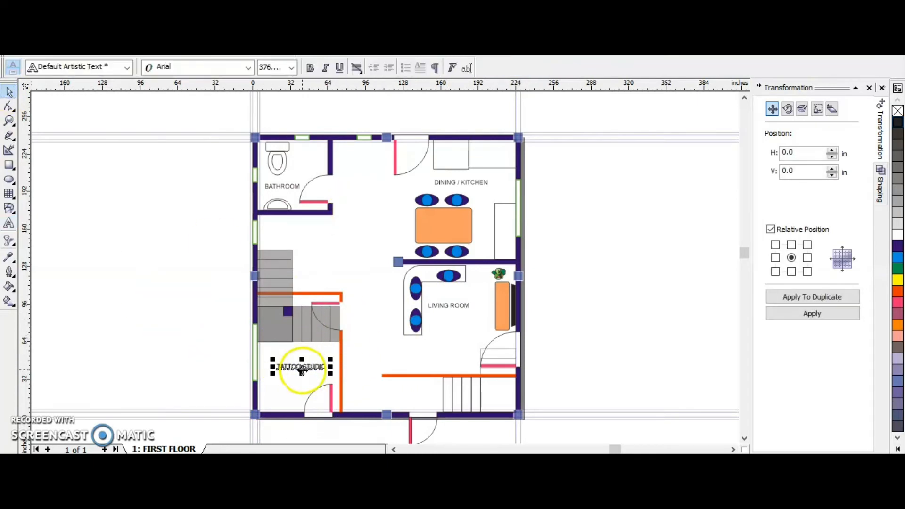
left_click_drag(302, 371, 363, 162)
double_click(360, 160)
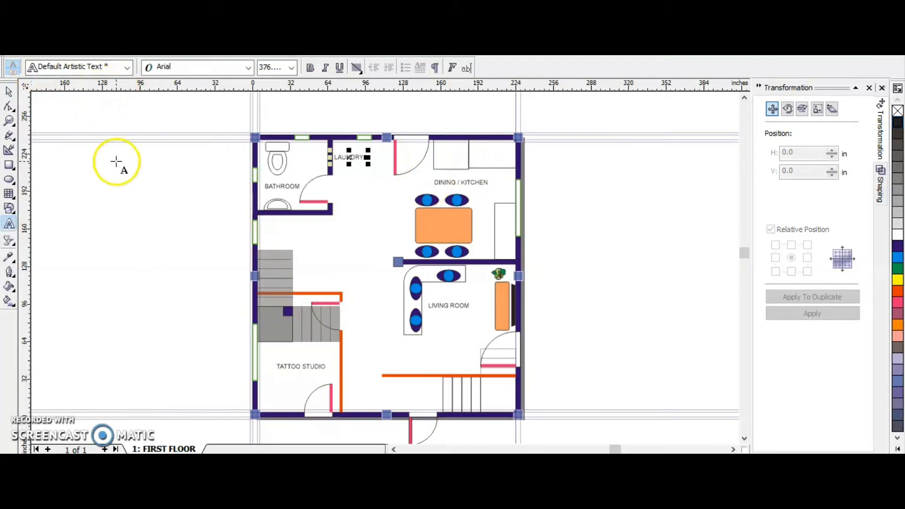
left_click(10, 93)
left_click(146, 186)
left_click(347, 156)
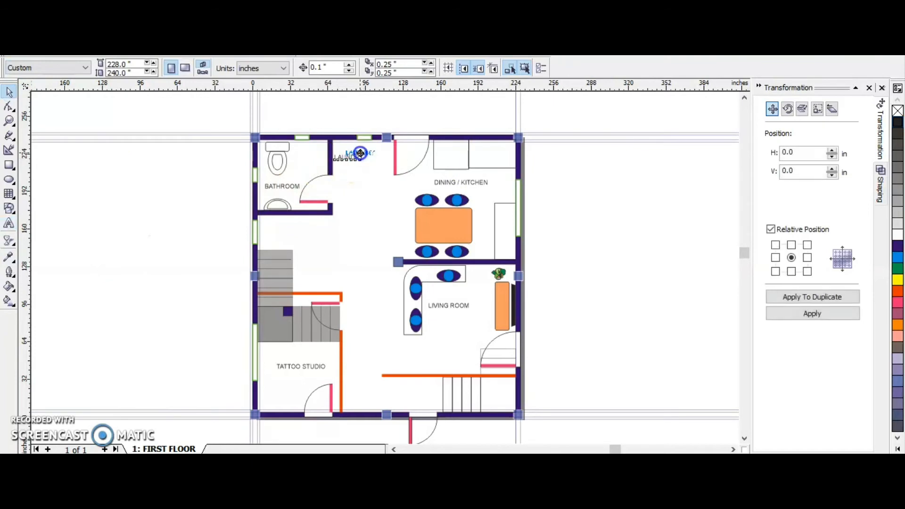
left_click(186, 200)
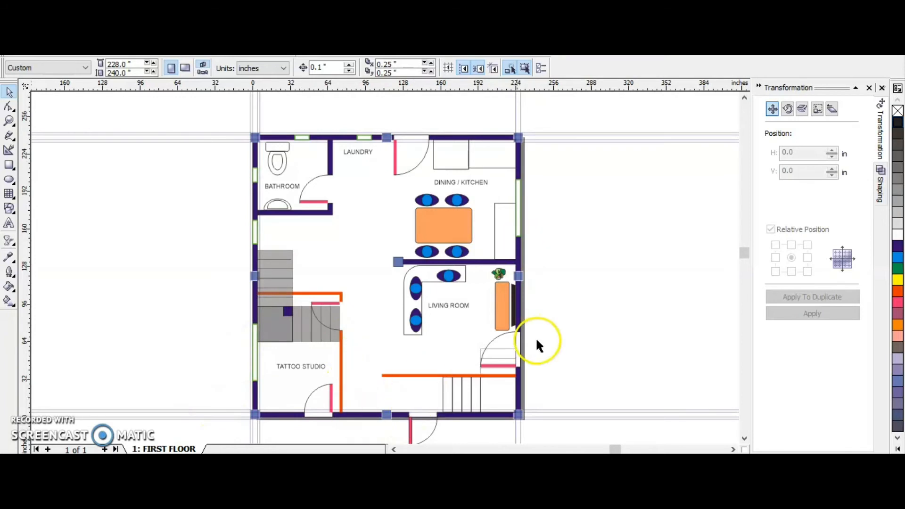
Add an orange-red arrow about 23.7 by 11.8 inches outside the living room's outer door, pointing toward the door.
left_click(14, 216)
left_click(49, 213)
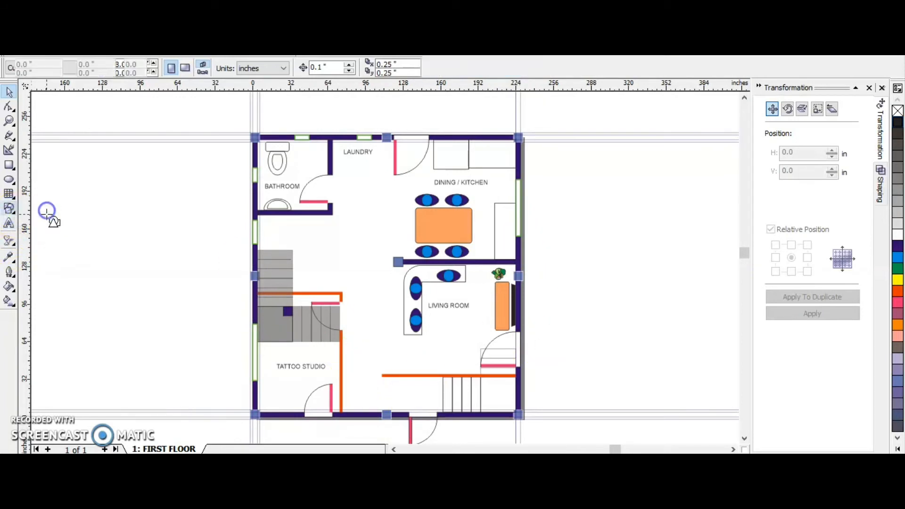
left_click(535, 359)
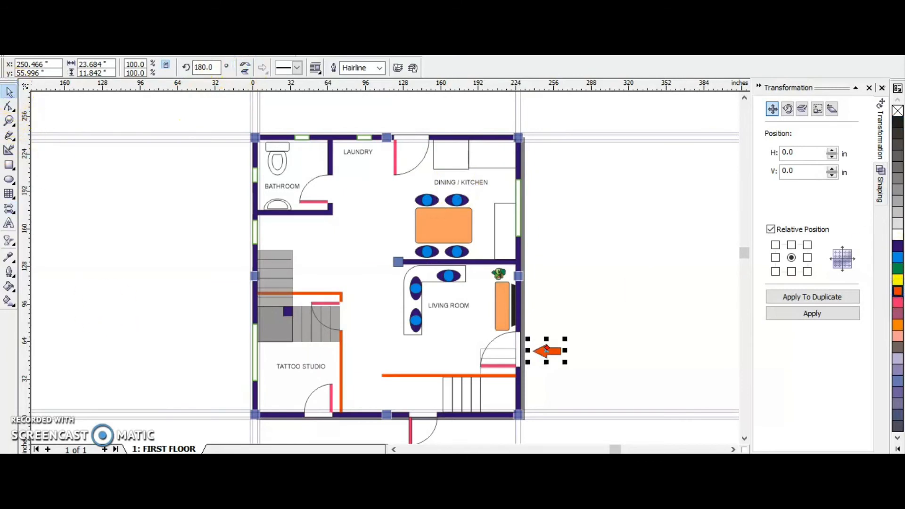
left_click(129, 275)
left_click_drag(554, 355, 545, 350)
left_click(566, 388)
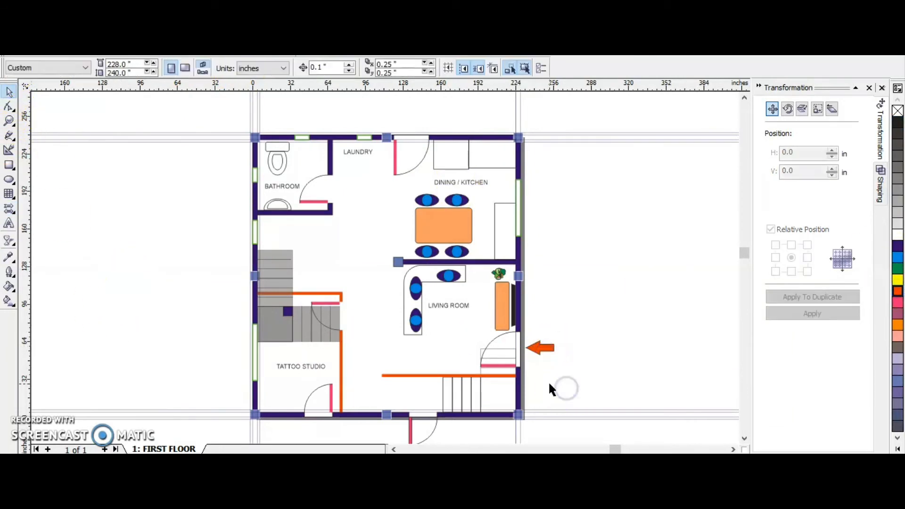
Select the slate-blue column squares along the outer walls plus the interior wall's column, and group them.
left_click(519, 138)
left_click(387, 138, "shift")
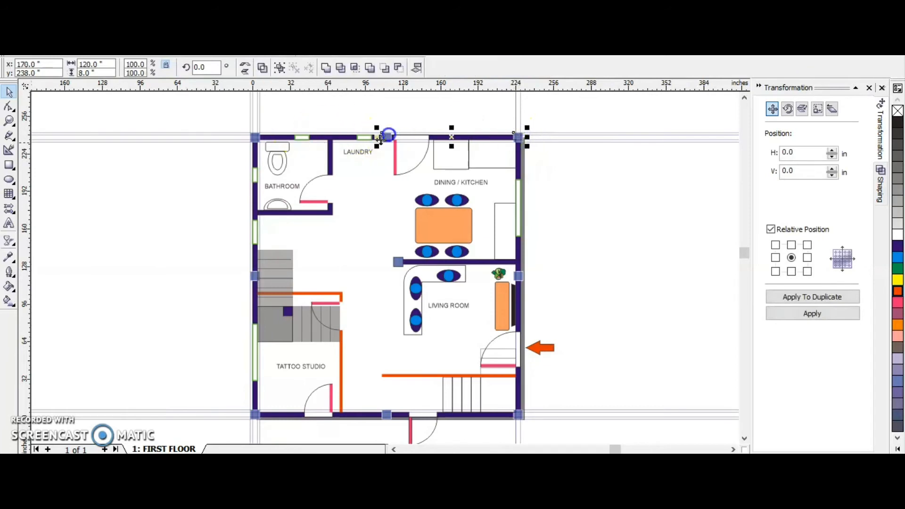
left_click(255, 138, "shift")
left_click(255, 277, "shift")
left_click(518, 276, "shift")
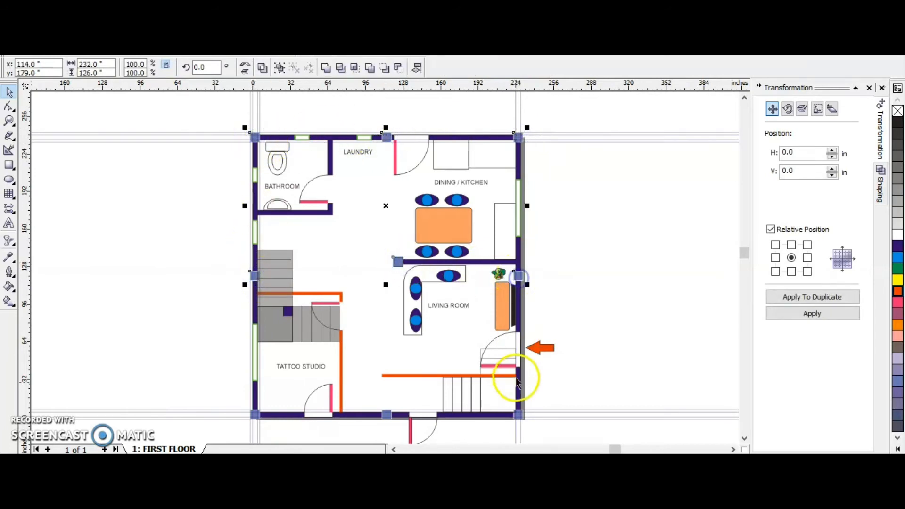
left_click(519, 415, "shift")
left_click(386, 415, "shift")
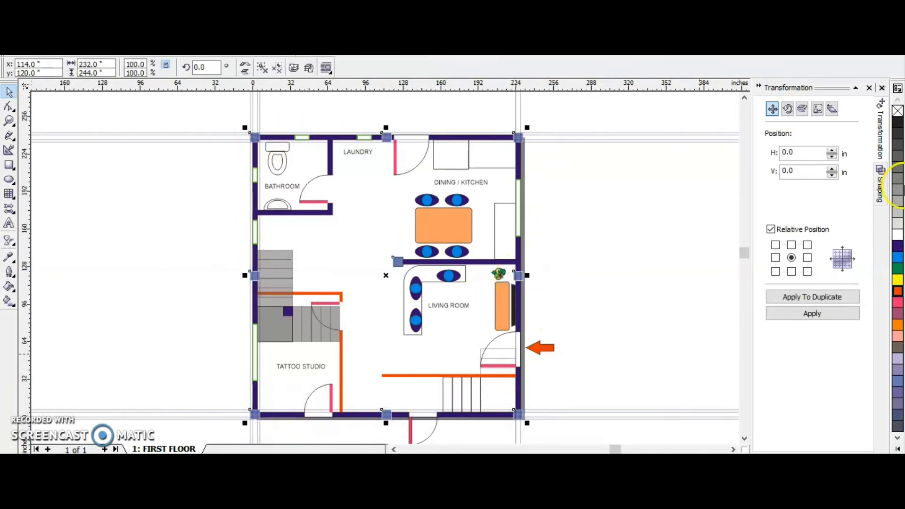
left_click(553, 260)
left_click(519, 276)
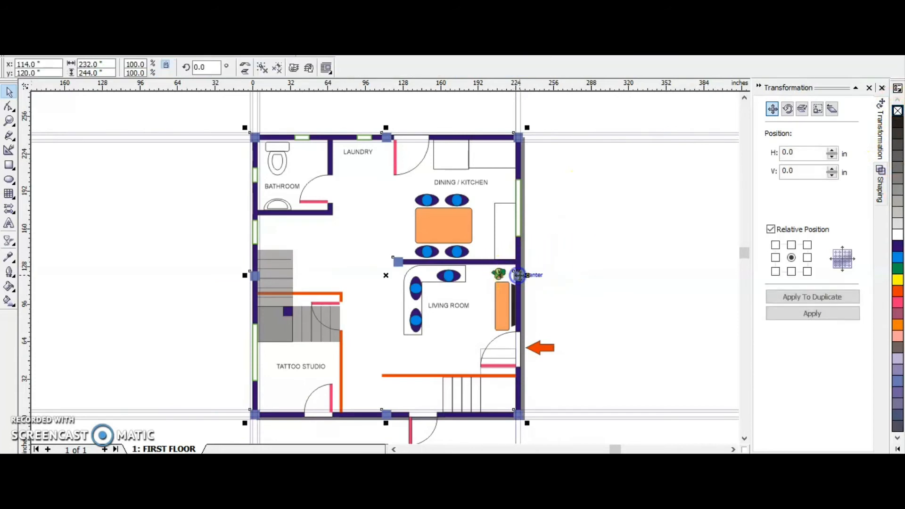
left_click(75, 269)
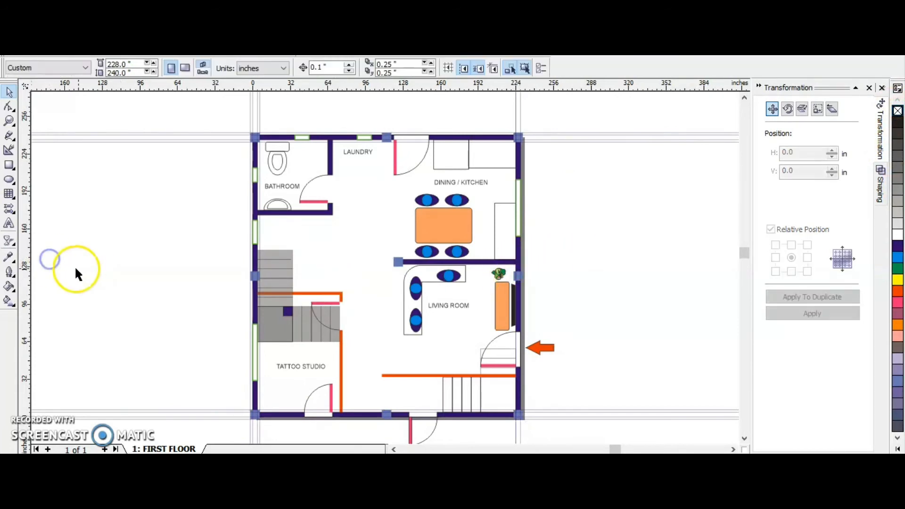
Try to fill the dark square at the corner of the gray stairs with a lighter purple.
left_click(284, 311)
key("z")
left_click(297, 323)
right_click(319, 299)
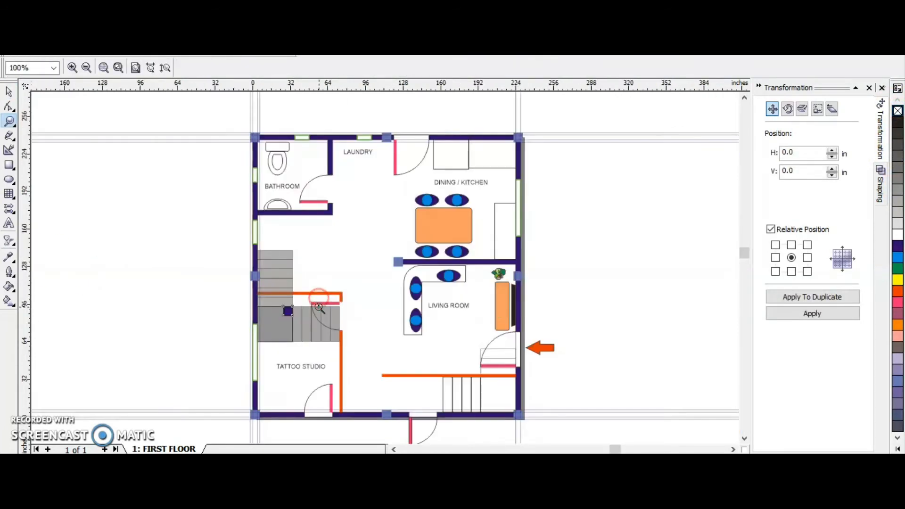
key("space")
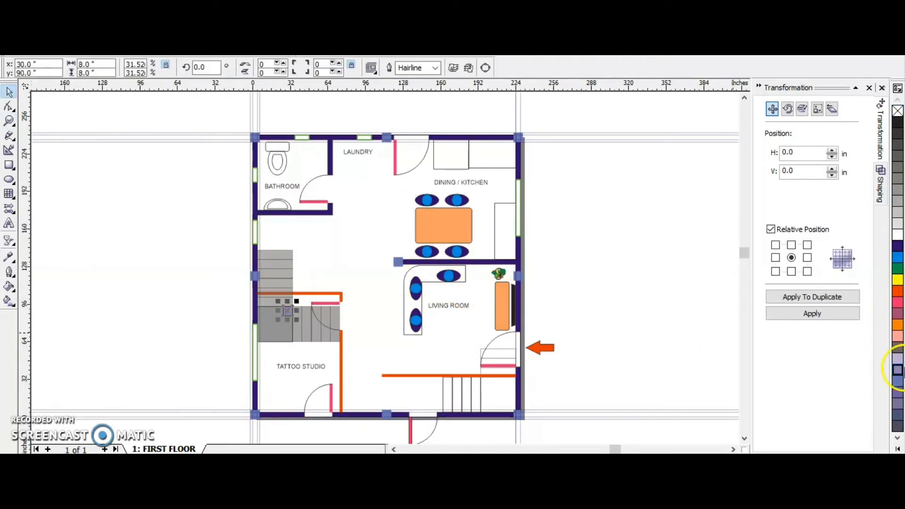
left_click(192, 335)
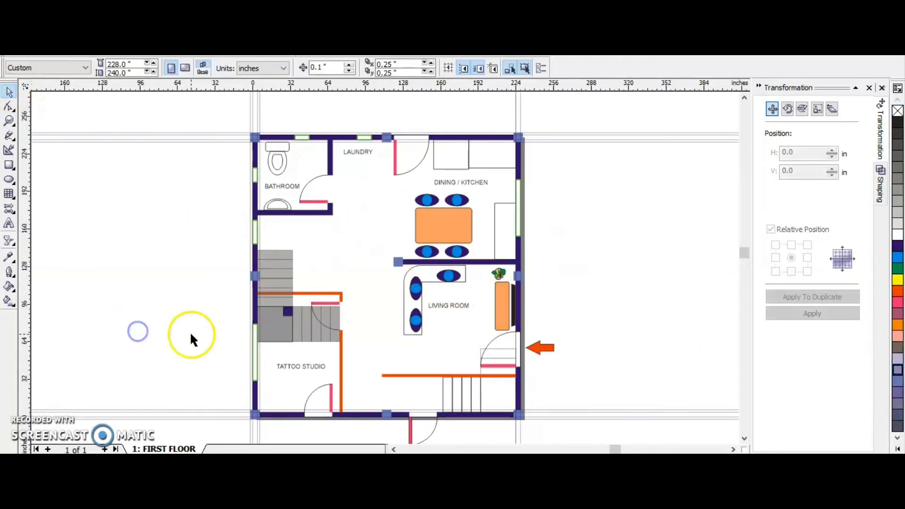
Switch snapping to guidelines off and back on, and hide the guidelines.
left_click(9, 92)
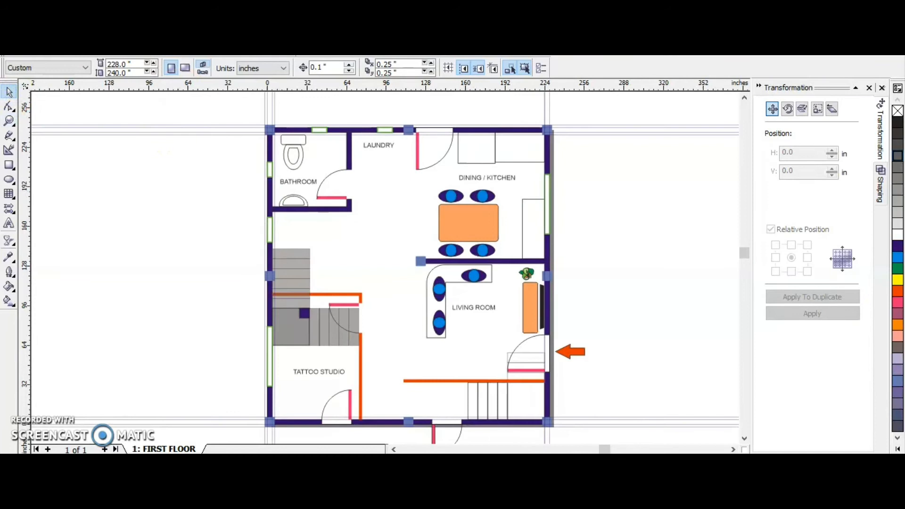
key("alt+v")
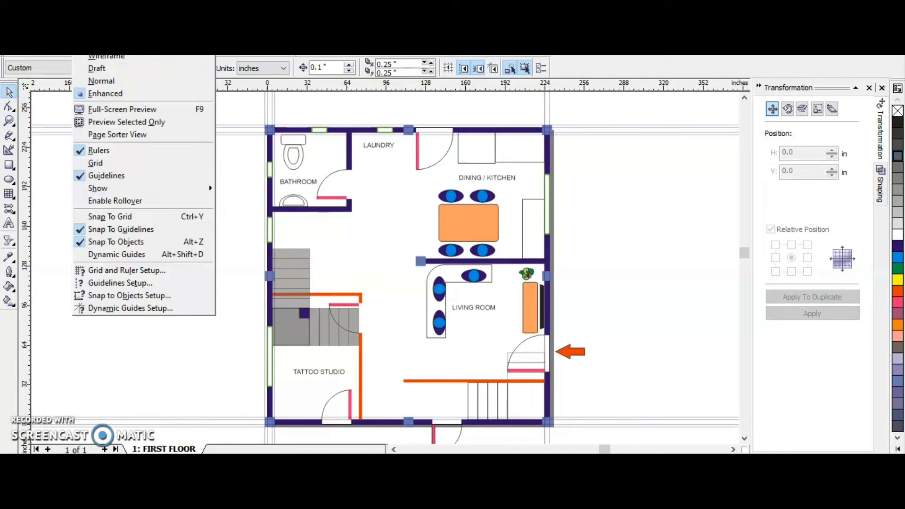
left_click(98, 228)
key("alt+v")
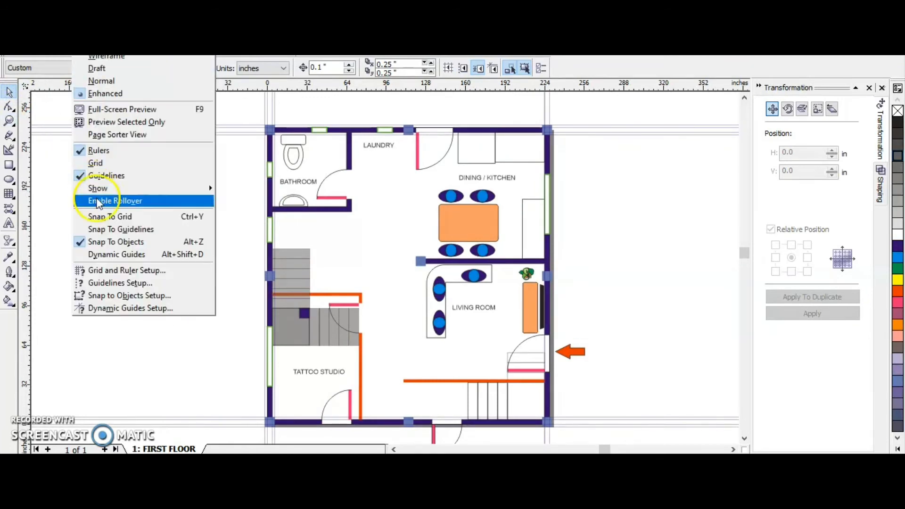
left_click(99, 229)
key("alt+v")
left_click(94, 176)
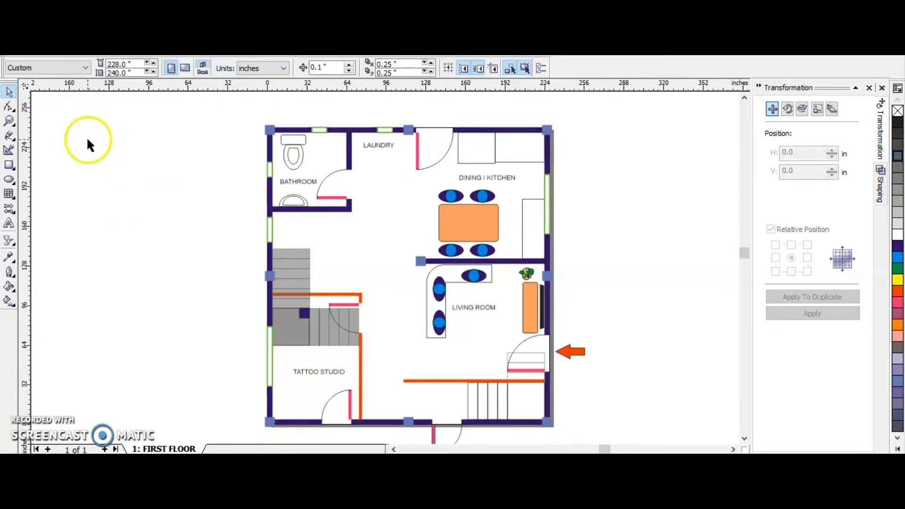
Set the thickness of the horizontal orange wall above the entry stairs to 4 inches.
key("z")
left_click_drag(247, 119, 610, 383)
right_click(535, 376)
right_click(454, 307)
left_click(316, 321)
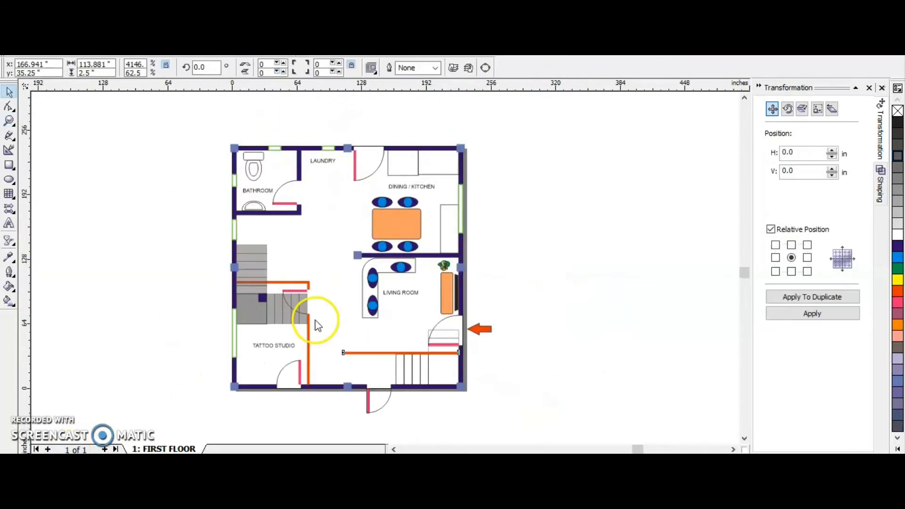
key("z")
left_click_drag(327, 315, 503, 384)
key("space")
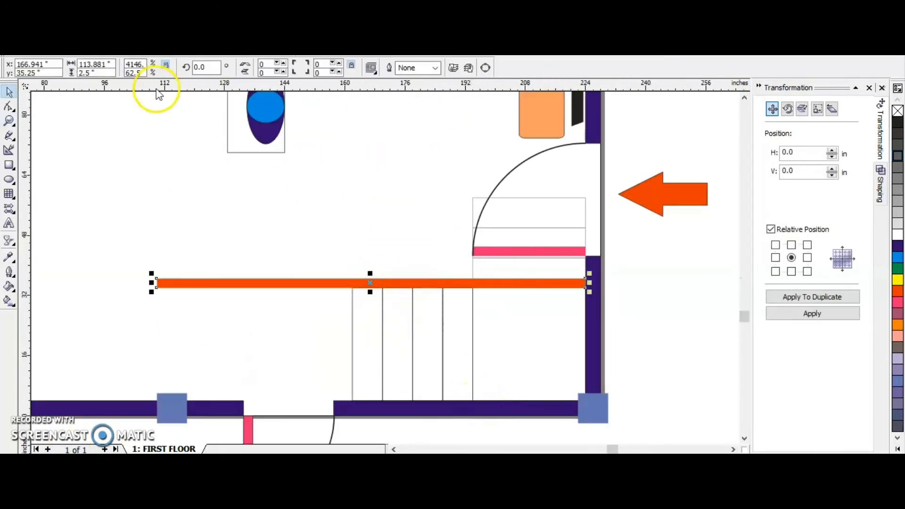
key("Return")
Align the thickened wall with the entry stairs' upper edge and the right outer wall's inner face, and fill it with the outer walls' dark purple.
scroll(501, 281, "up", 2)
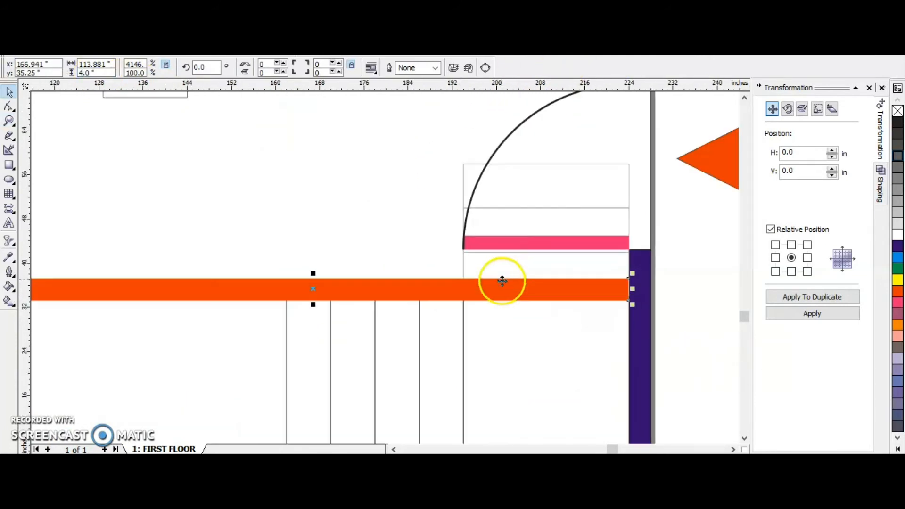
mouse_move(536, 293)
left_mouse_down()
mouse_move(539, 281)
mouse_move(536, 288)
left_mouse_up()
left_click(545, 298)
left_click_drag(619, 291, 560, 289)
left_click(628, 265)
left_click(81, 28)
left_click(104, 178)
left_click(531, 270)
left_click(69, 29)
left_click(81, 176)
scroll(522, 279, "down", 2)
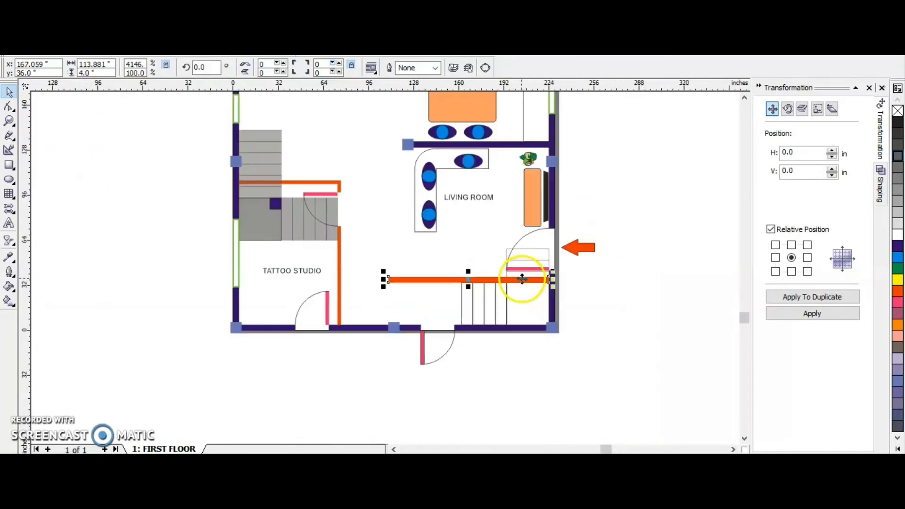
left_click(897, 246)
left_click(648, 292)
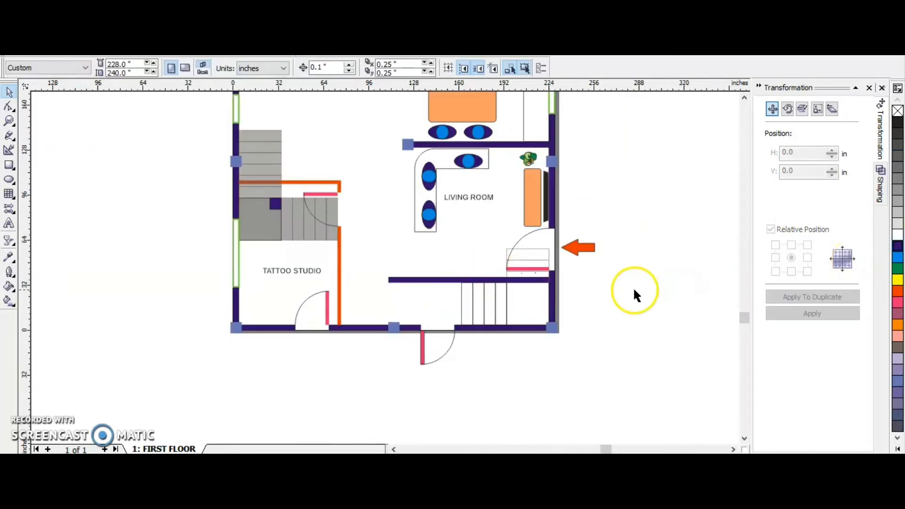
Show the guidelines and shorten the wall's free end to the vertical guideline at the lower entrance door's edge.
scroll(424, 281, "up", 1)
left_click(427, 283)
scroll(433, 285, "up", 1)
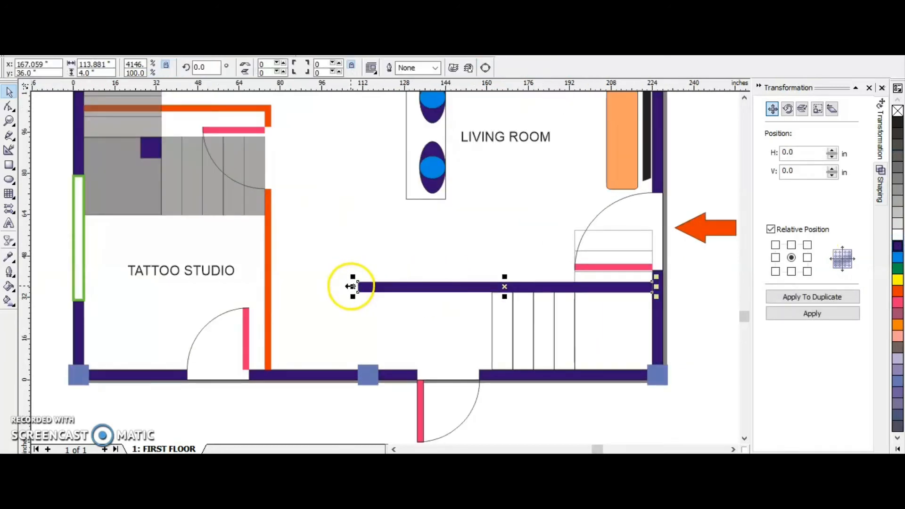
left_click_drag(353, 286, 439, 286)
left_click(69, 28)
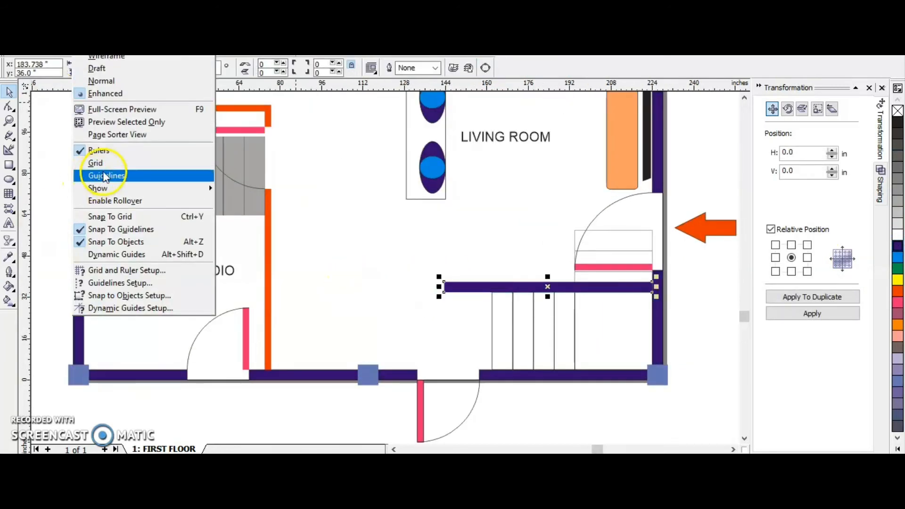
left_click(105, 176)
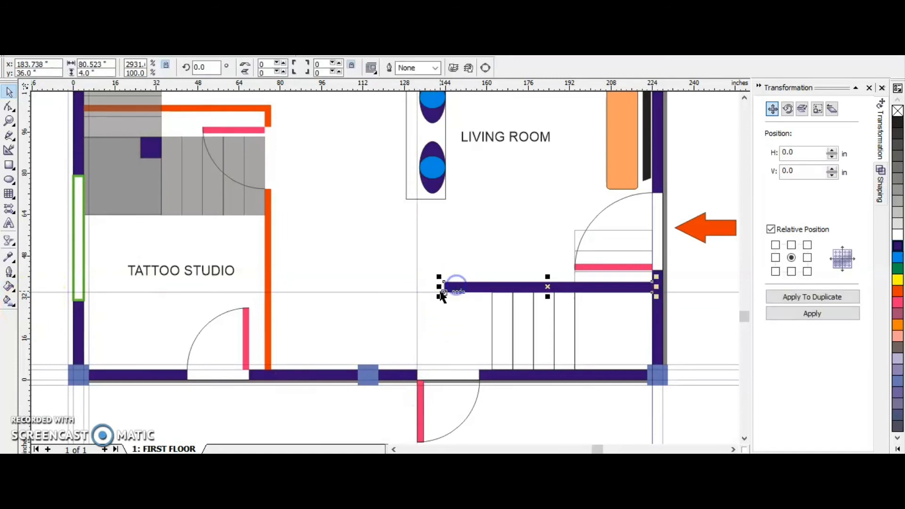
left_click_drag(442, 294, 419, 286)
left_click(515, 426)
scroll(397, 283, "down", 2)
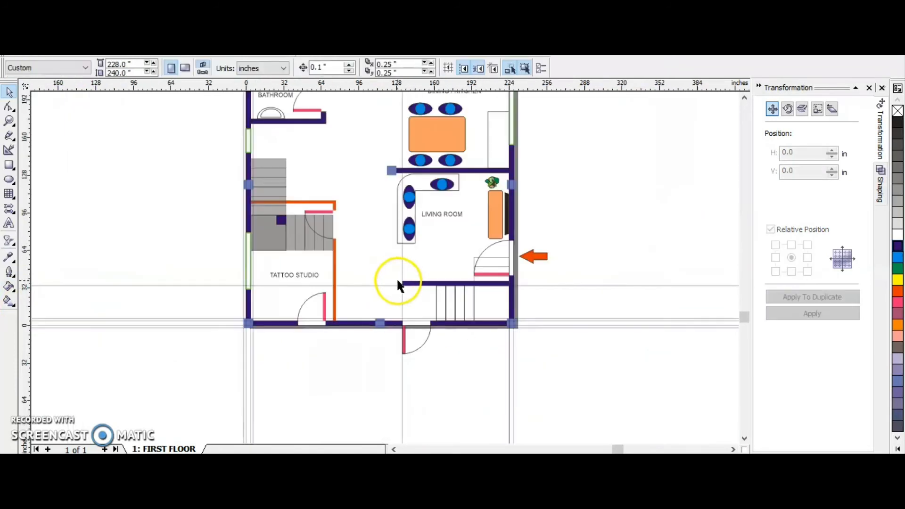
scroll(401, 285, "up", 2)
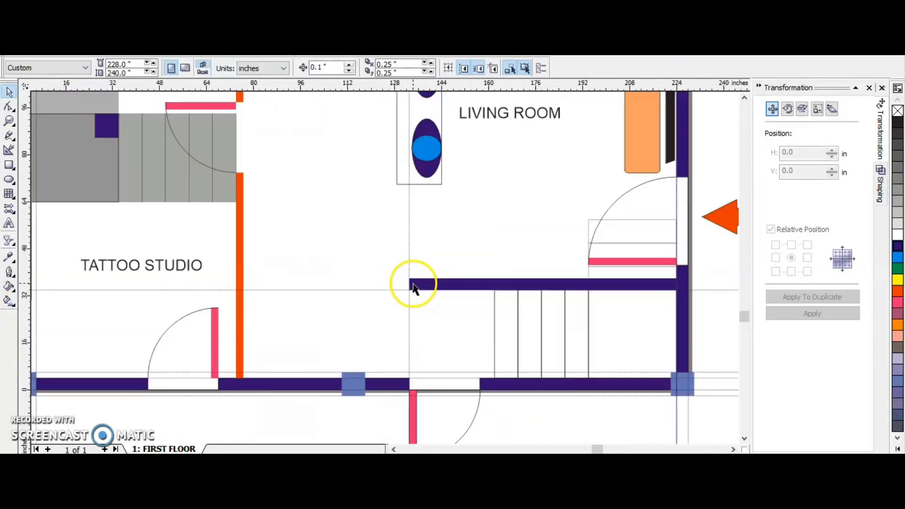
Move the vertical guideline to x 118 inches at the lower middle column's right edge, and extend the purple stair wall's free end to it.
left_click(413, 285)
left_click_drag(410, 330, 363, 383)
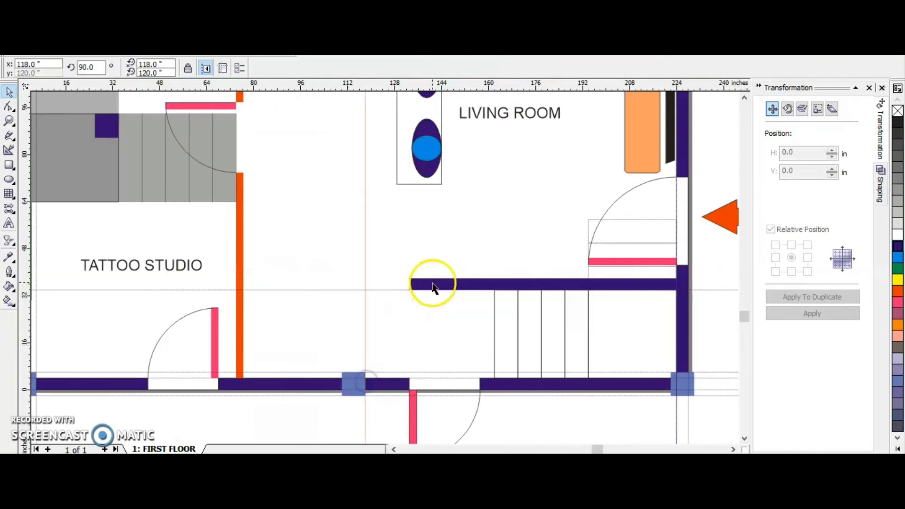
left_click_drag(410, 284, 366, 286)
left_click(391, 323)
scroll(423, 301, "down", 2)
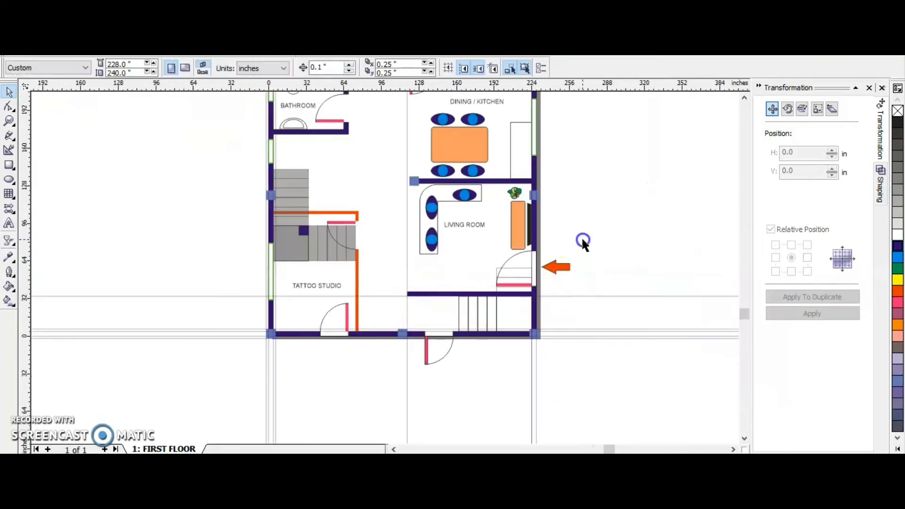
Hide the guidelines and clear the selection.
left_click(407, 272)
key("alt+v")
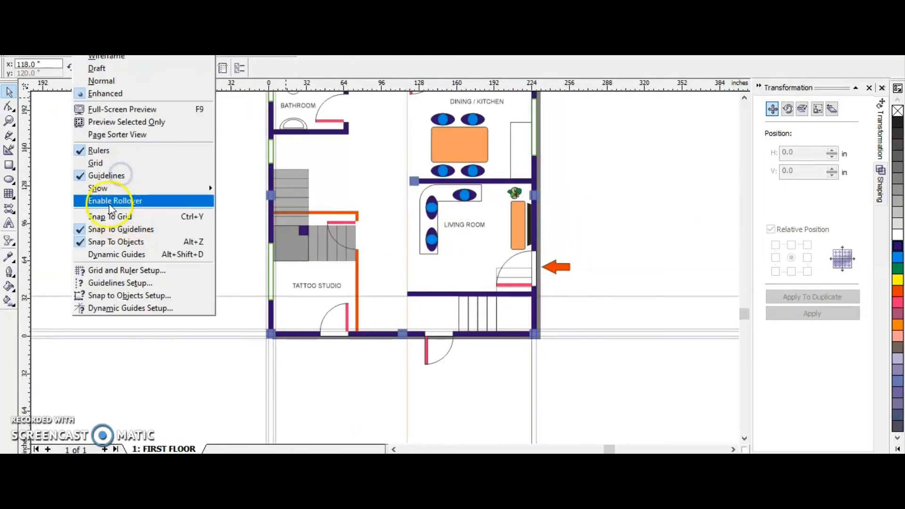
left_click(115, 178)
left_click(537, 236)
left_click(63, 350)
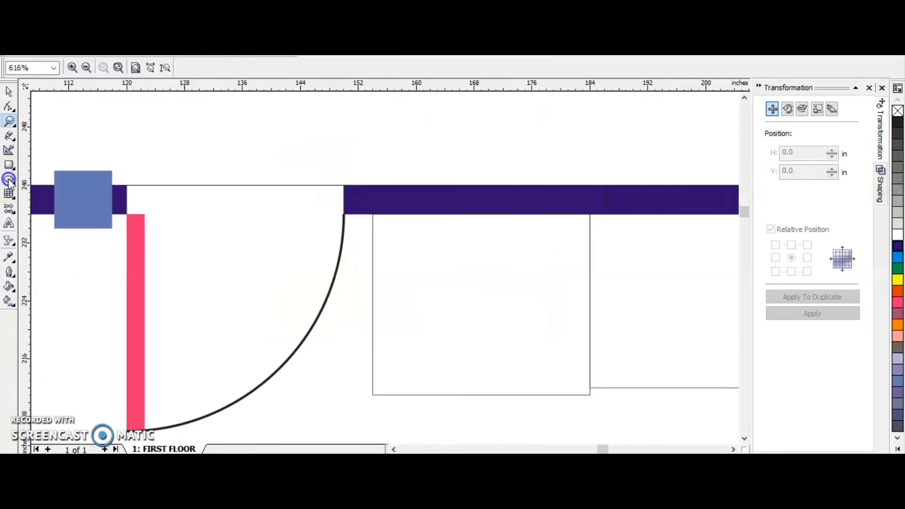
Draw a circle about 6.5 inches in diameter in the stove square beside the kitchen door and fill it with black.
key("F7")
left_click_drag(421, 245, 451, 294)
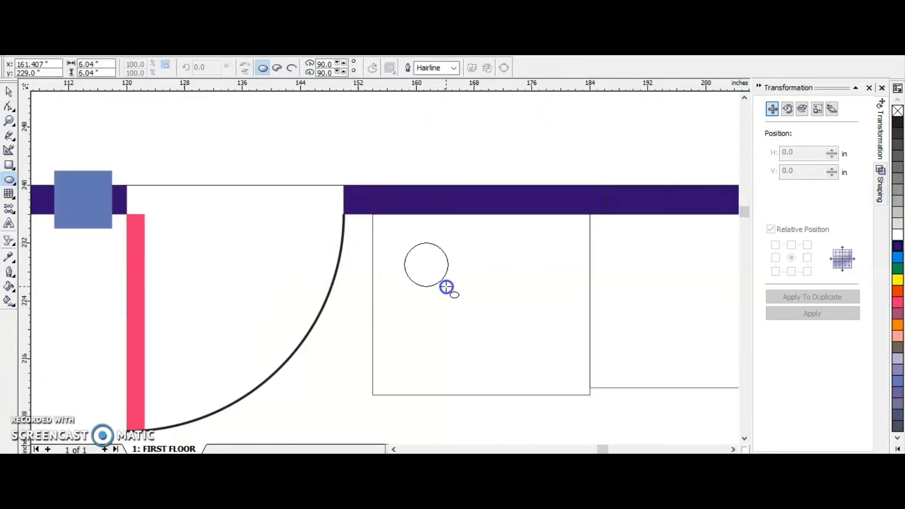
key("space")
left_click(898, 123)
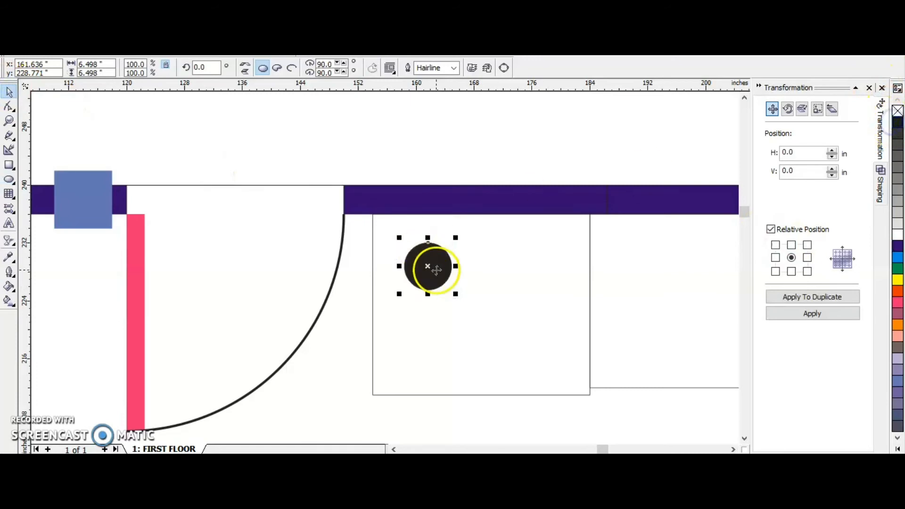
Duplicate the black burner circle to its right and space the two burners apart within the stove's upper half.
left_click(807, 258)
left_click(812, 296)
left_click(546, 270)
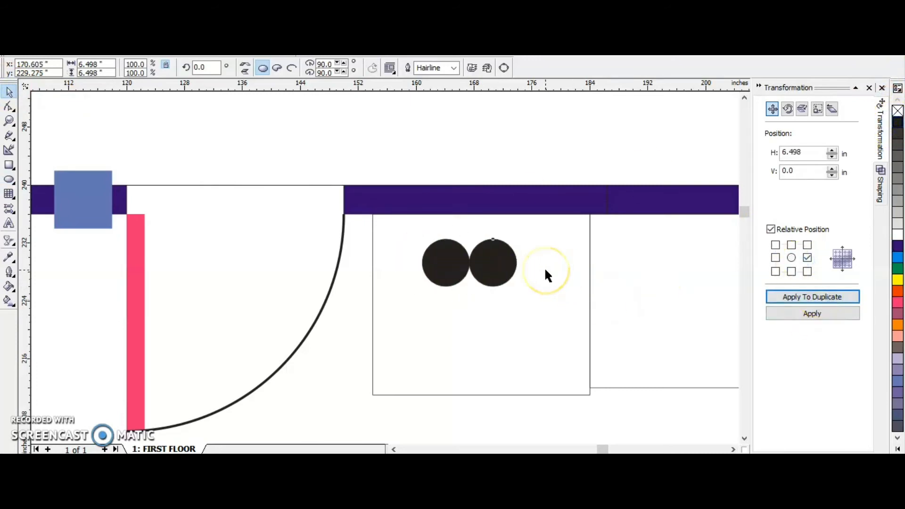
key("Right")
key("Right")
key("Right")
key("Right")
key("Right")
key("Right")
key("Right")
key("Right")
key("Right")
key("Right")
key("Right")
key("Right")
key("Right")
key("Right")
key("Right")
key("Right")
key("Right")
key("Right")
key("Right")
key("Right")
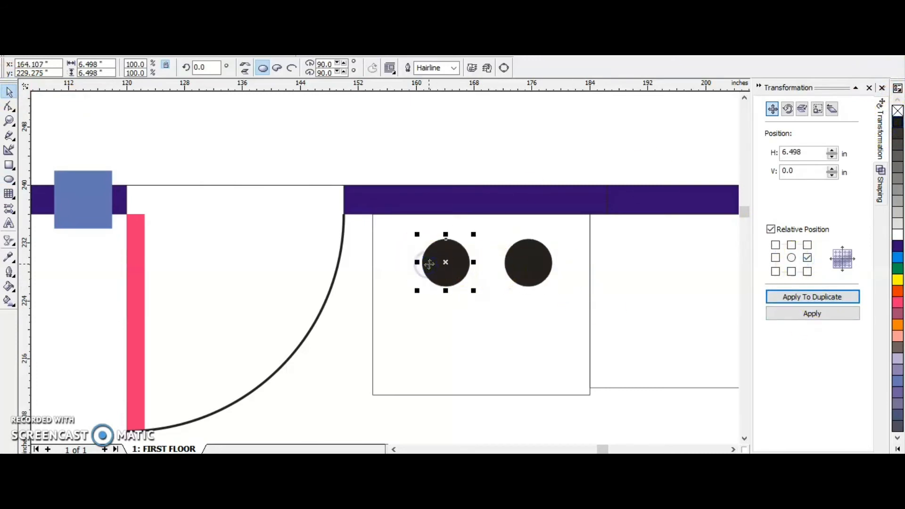
key("Left")
key("Left")
key("Left")
key("Left")
key("Left")
key("Left")
key("Left")
key("Left")
key("Left")
key("Left")
Duplicate both burners downward and shift the copies lower to form a four-burner stove.
left_click(530, 273)
left_click(453, 263, "shift")
left_click(791, 271)
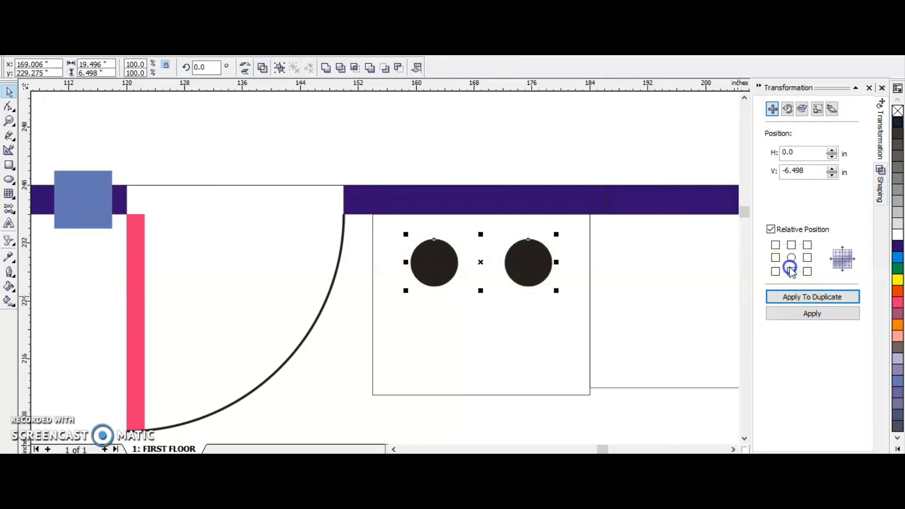
left_click(800, 297)
key("Down")
key("Down")
key("Down")
key("Down")
key("Down")
key("Down")
key("Down")
key("Down")
key("Down")
key("Down")
key("Down")
key("Down")
key("Down")
key("Down")
key("Down")
key("Down")
scroll(479, 251, "down", 5)
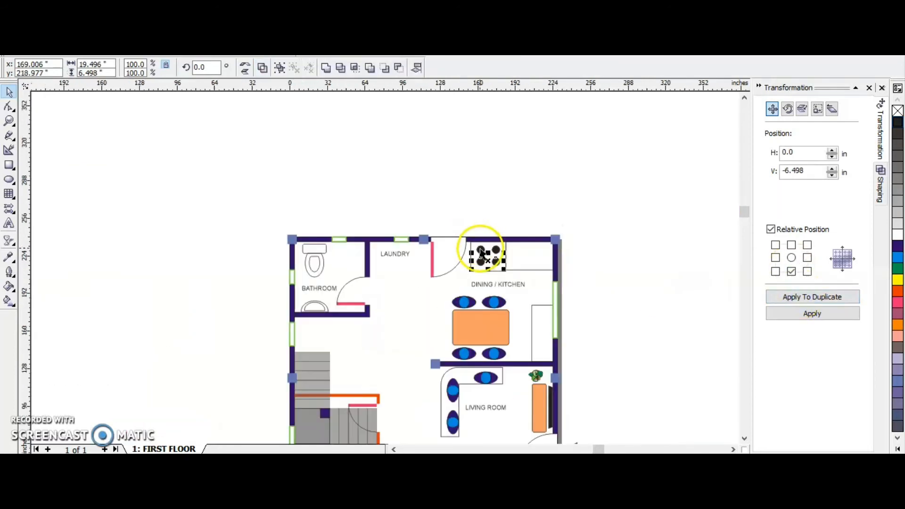
left_click(608, 236)
Draw a sink rectangle about 11.7 by 17.5 inches on the counter beside the kitchen window and round its corners to 29.
scroll(545, 276, "up", 4)
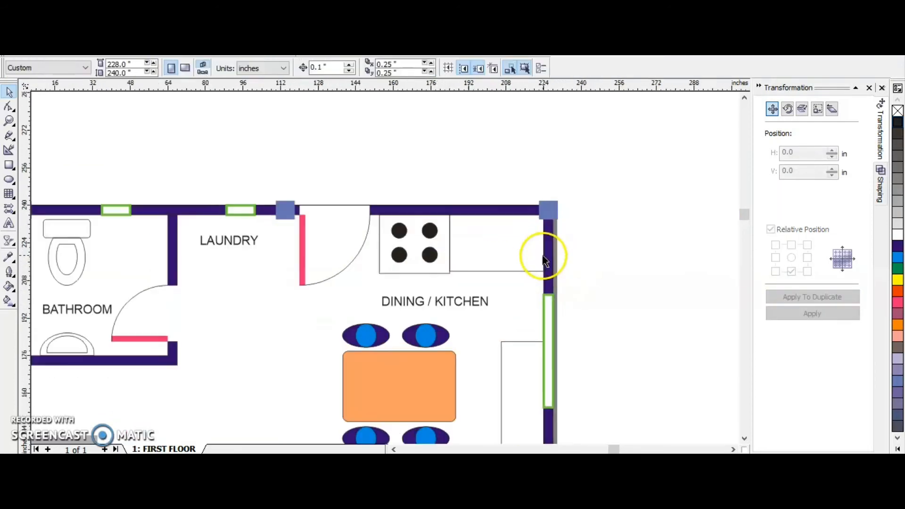
scroll(344, 222, "down", 3)
scroll(363, 368, "up", 2)
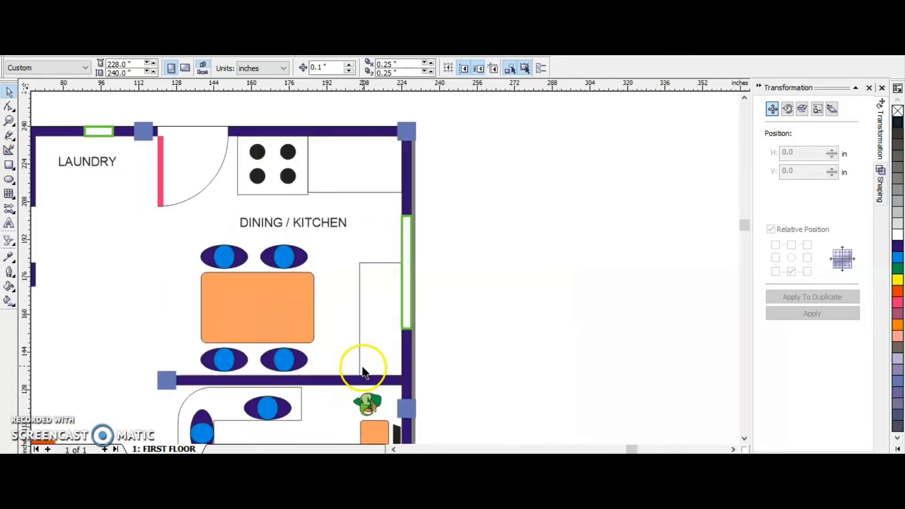
left_click(10, 165)
scroll(373, 245, "up", 1)
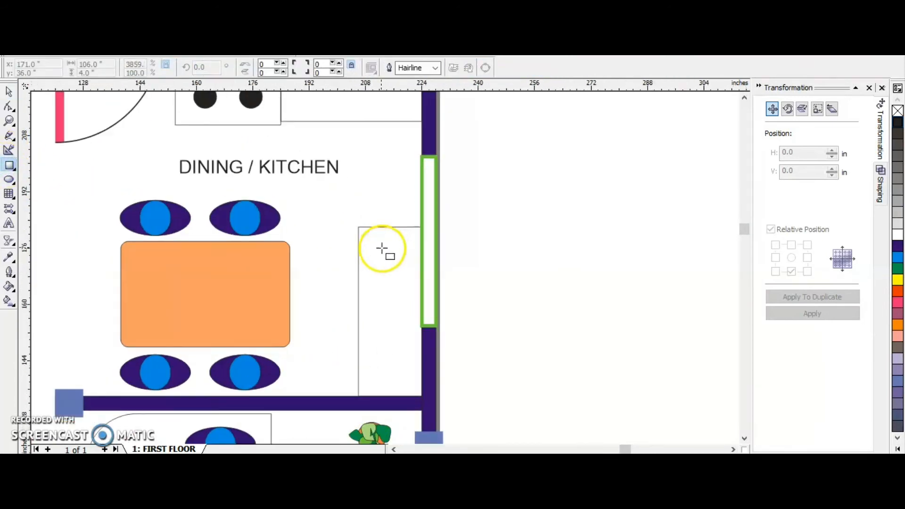
left_click_drag(369, 237, 410, 298)
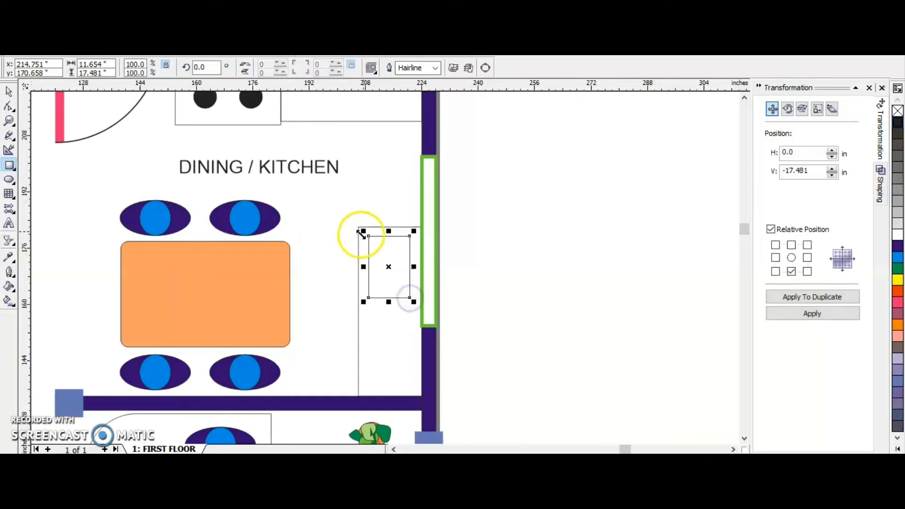
key("F10")
left_click_drag(369, 237, 375, 239)
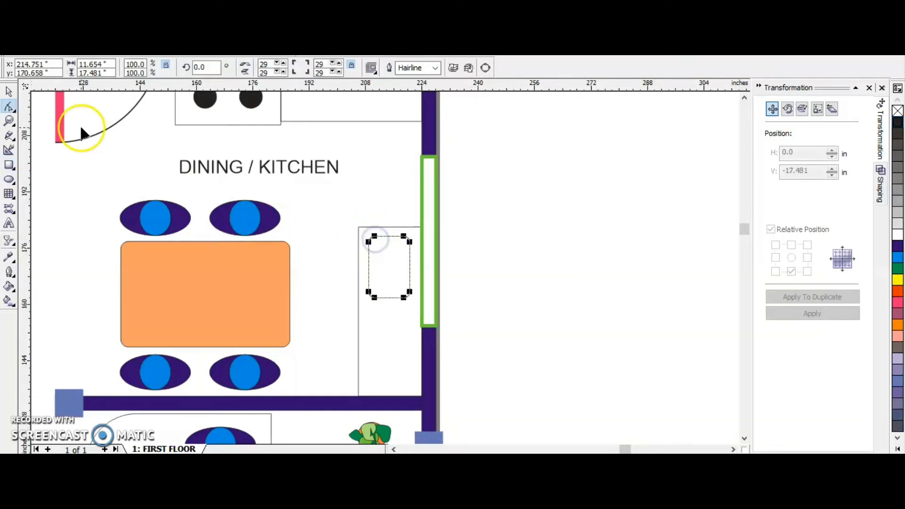
key("space")
Draw a small faucet base rectangle about 3 by 2 inches inside the kitchen sink.
scroll(401, 311, "up", 1)
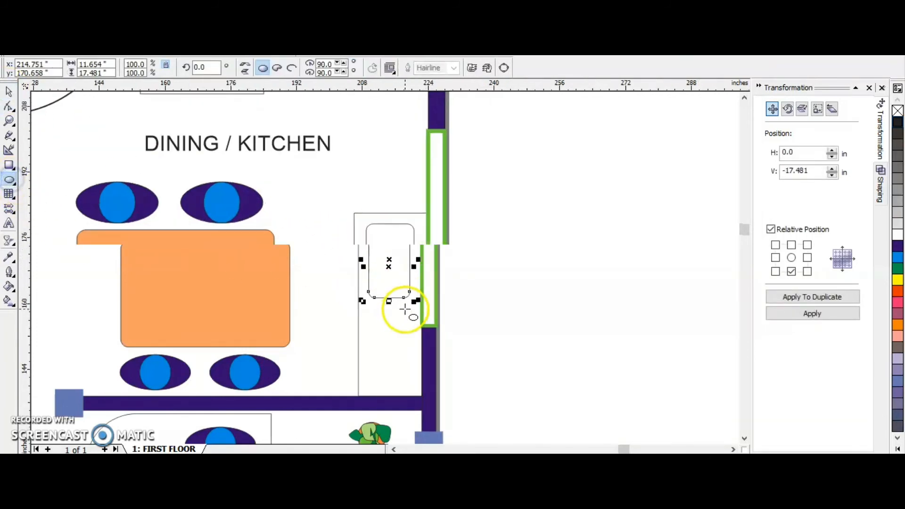
left_click(10, 165)
left_click_drag(386, 252, 399, 258)
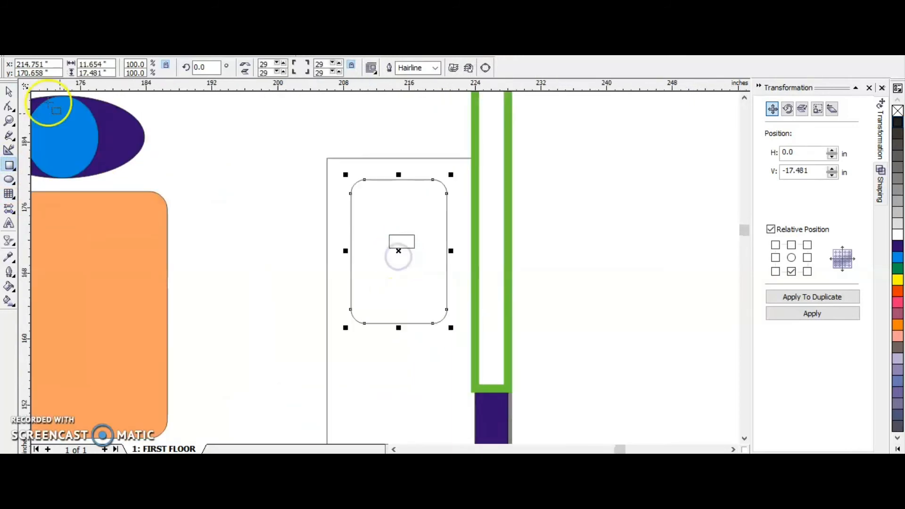
left_click(8, 91)
left_click(389, 242)
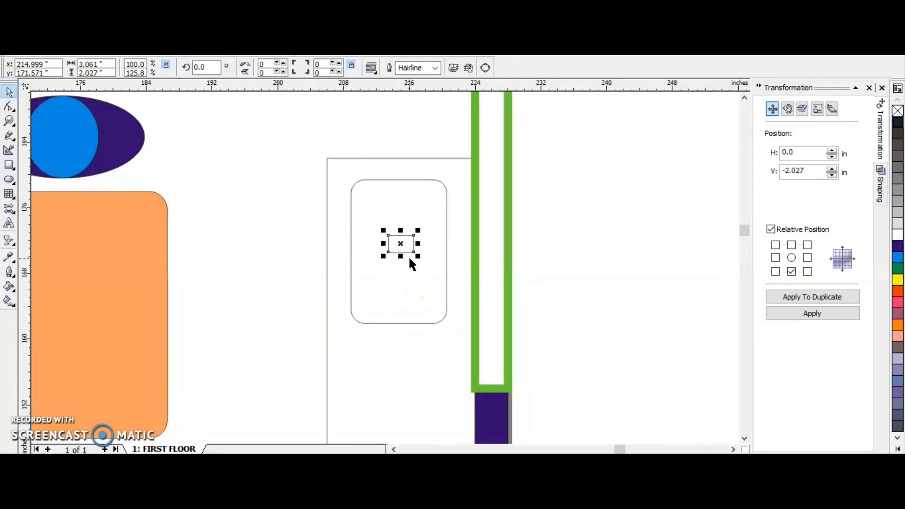
Duplicate the faucet base to its right, lengthen the copy to about 5.2 inches and reduce its height to form a slim arm.
left_click(808, 257)
left_click(813, 296)
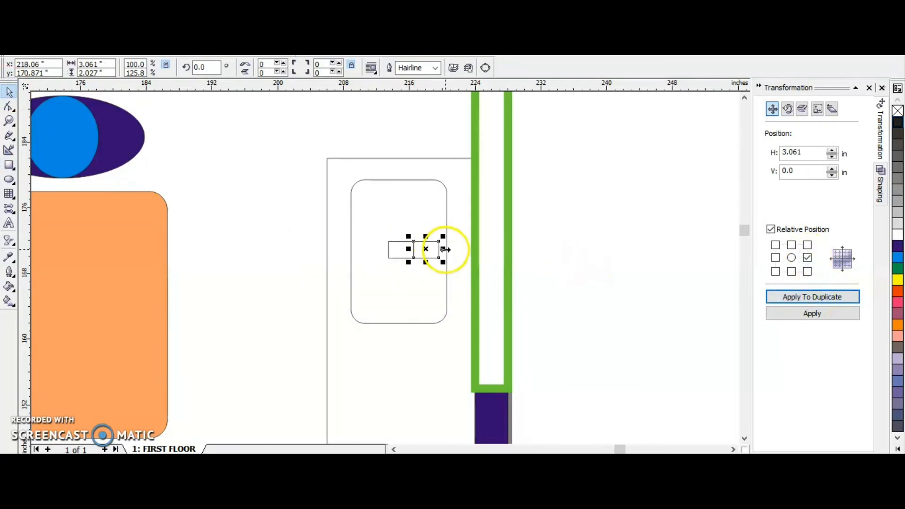
left_click_drag(440, 250, 456, 254)
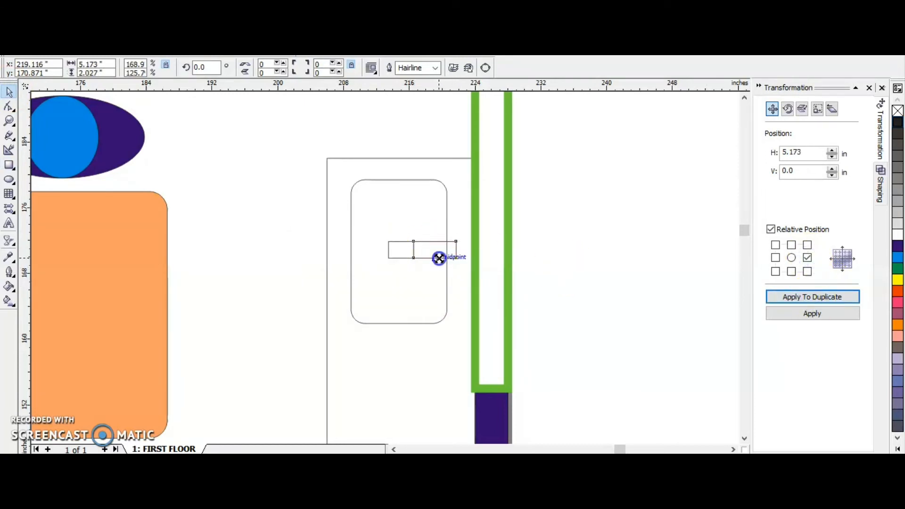
scroll(434, 255, "up", 2)
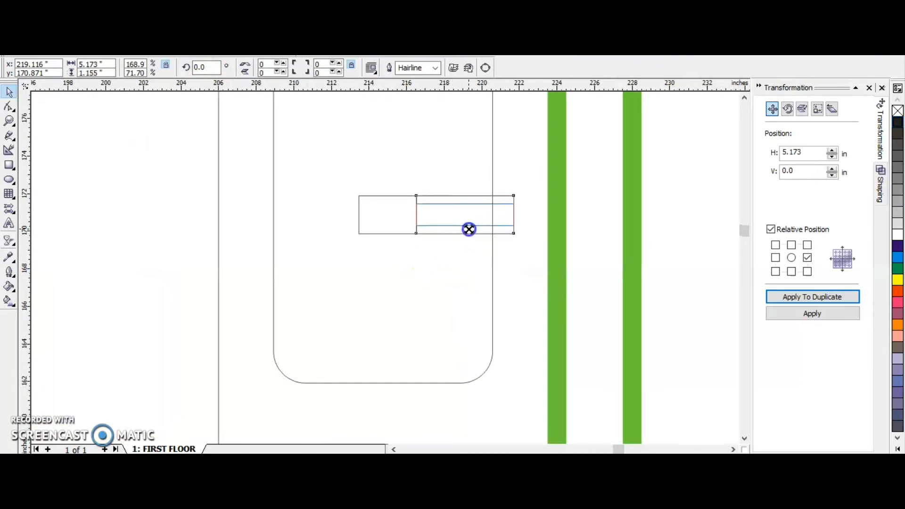
scroll(469, 229, "down", 5)
left_click(528, 267)
Move the orange TV table in the living room against the right outer wall, underneath the black TV.
scroll(428, 212, "up", 3)
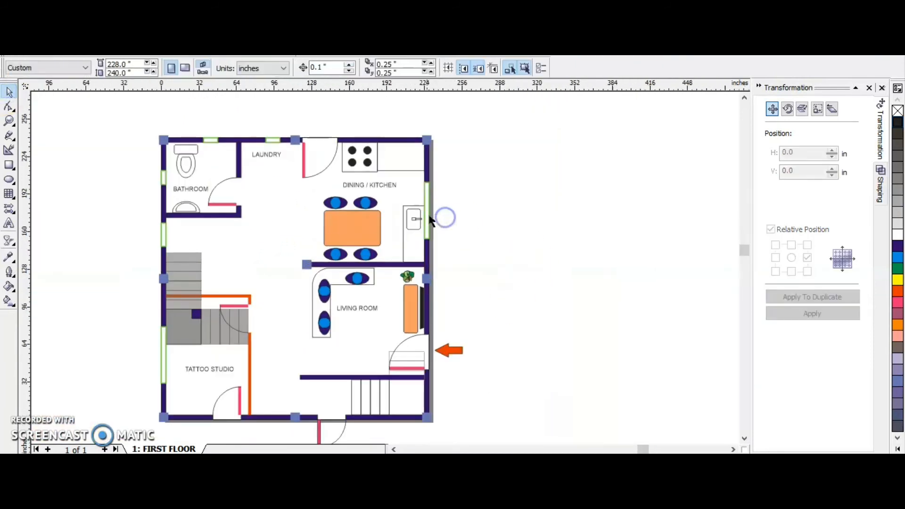
scroll(381, 317, "up", 1)
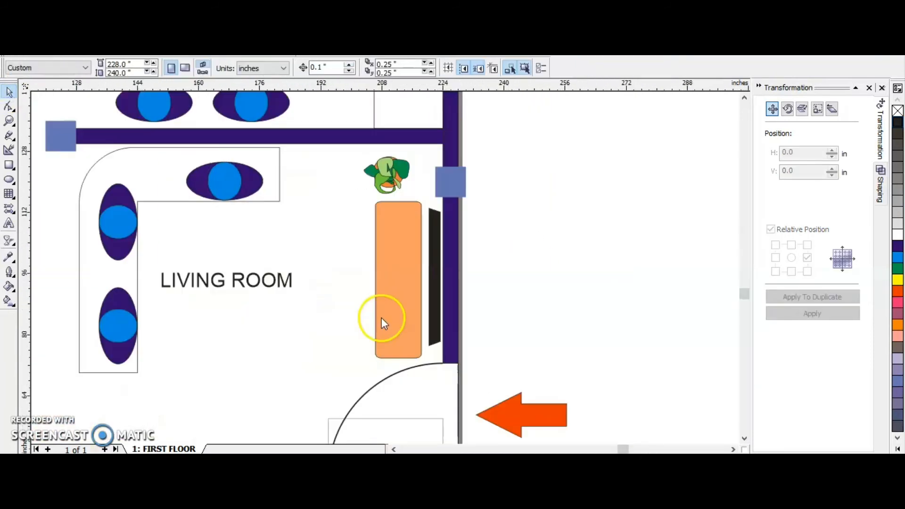
left_click(406, 299)
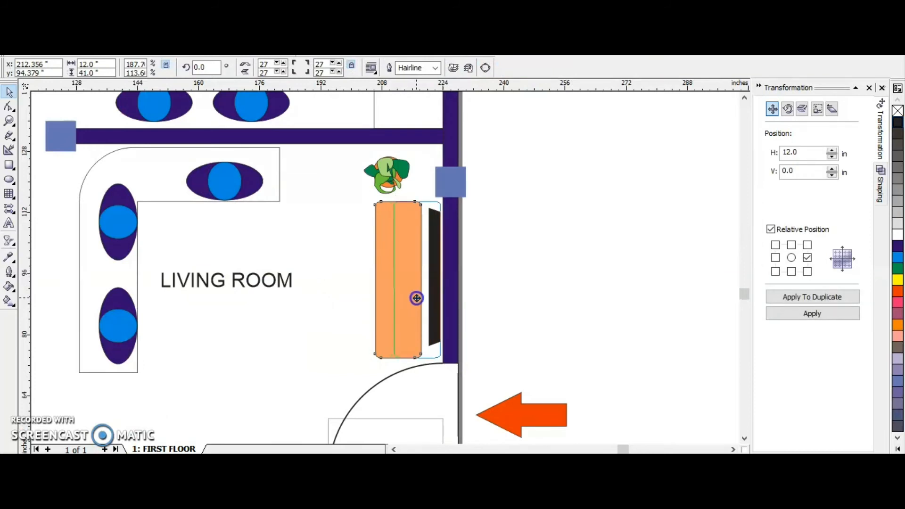
left_click_drag(417, 298, 421, 296)
left_click(551, 281)
Cover the bathroom floor with a 12 by 12 graph paper grid, 60 inches square, and give its lines a light gray outline.
scroll(449, 279, "down", 3)
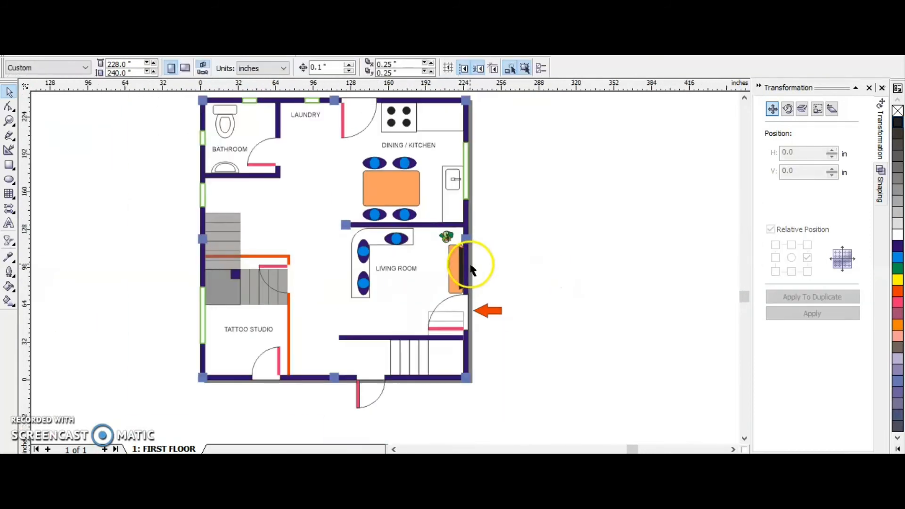
scroll(453, 160, "up", 1)
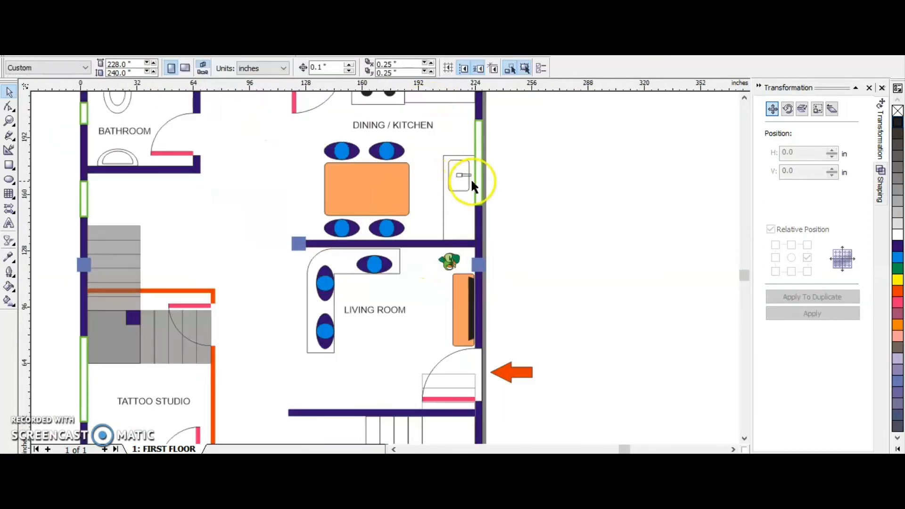
scroll(378, 226, "down", 1)
scroll(210, 111, "up", 2)
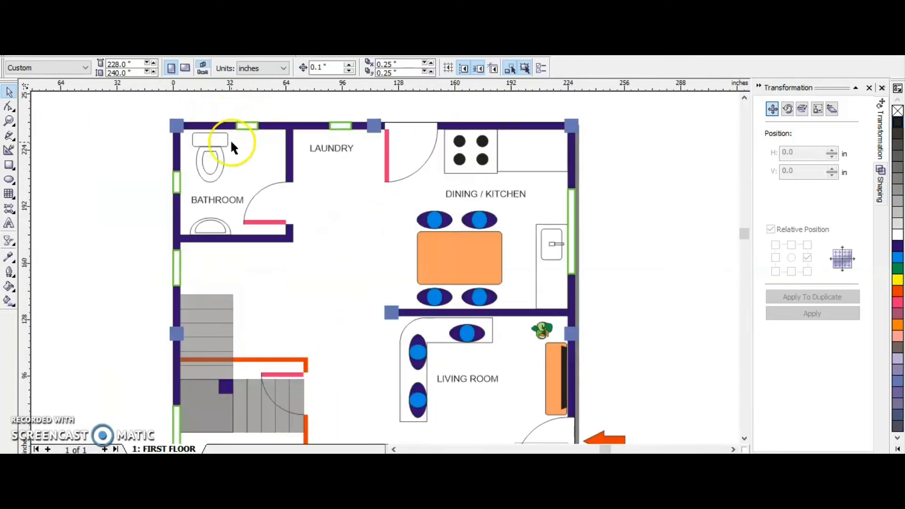
left_click(9, 193)
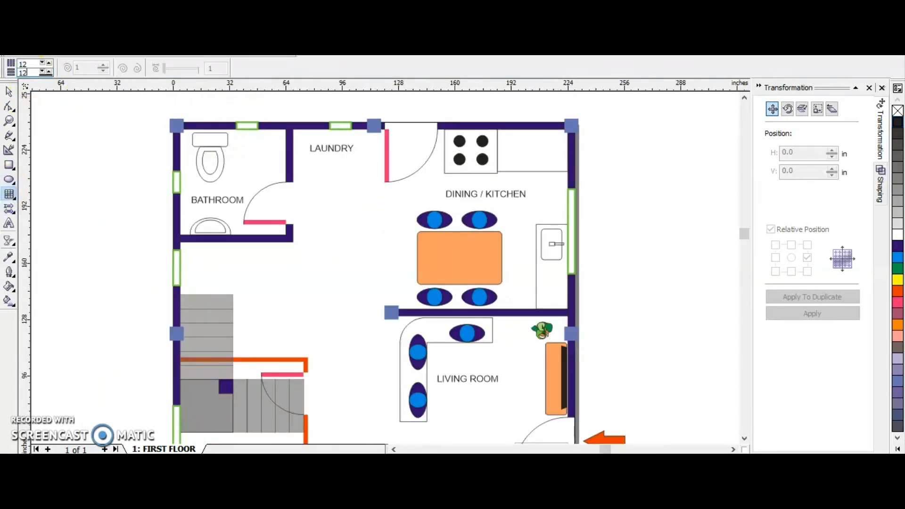
left_click_drag(179, 127, 289, 238)
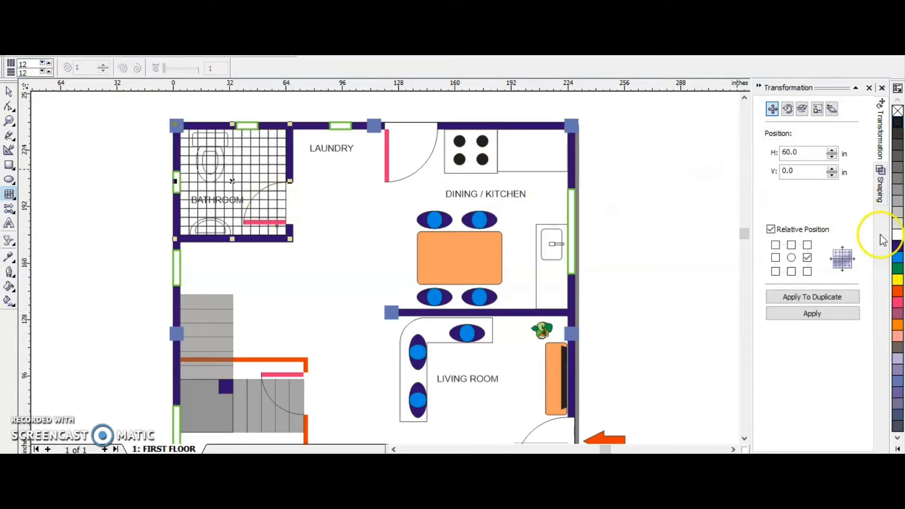
right_click(898, 220)
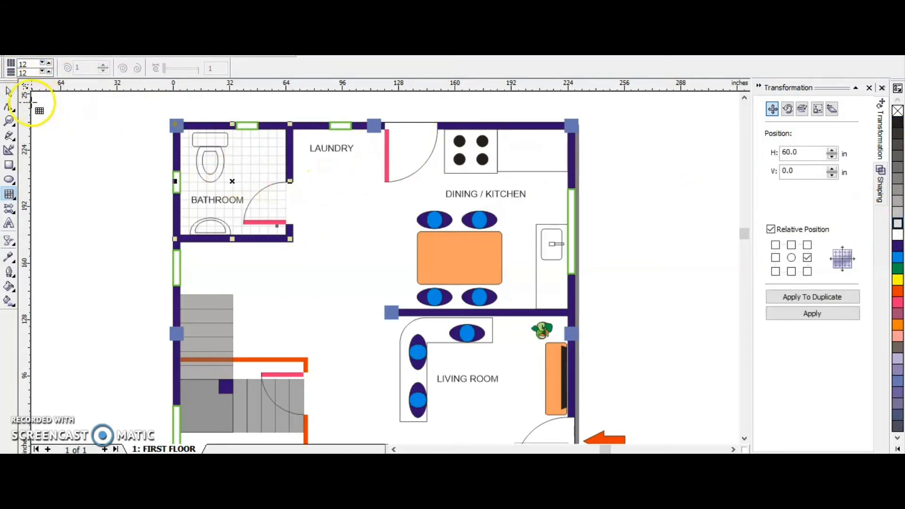
left_click(8, 94)
left_click(81, 183)
Fill the toilet bowl, toilet tank and washbasin in the bathroom with white so they cover the floor grid.
left_click(218, 157)
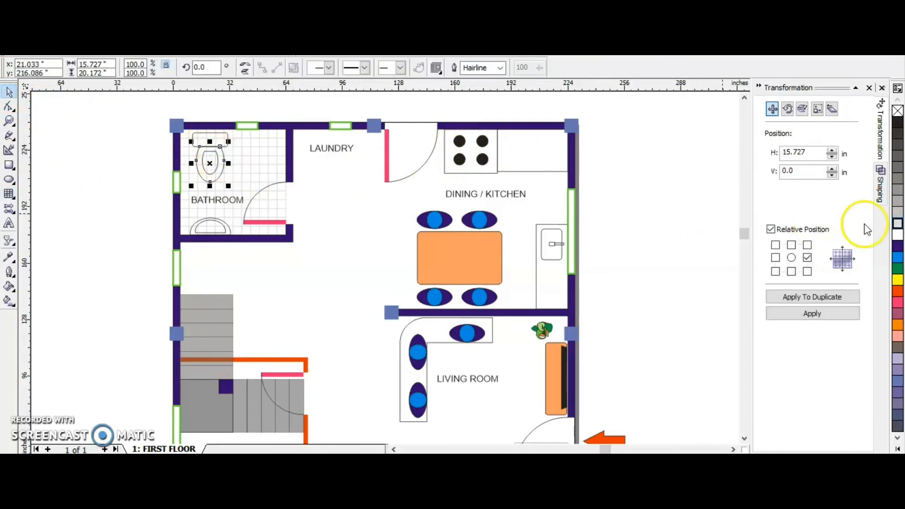
scroll(193, 150, "up", 1)
left_click(545, 186)
left_click(193, 127)
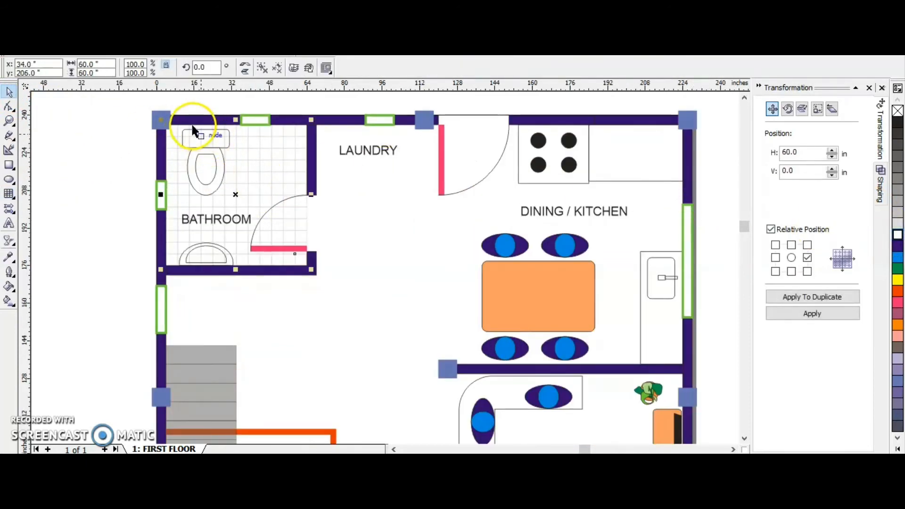
left_click_drag(210, 144, 240, 156)
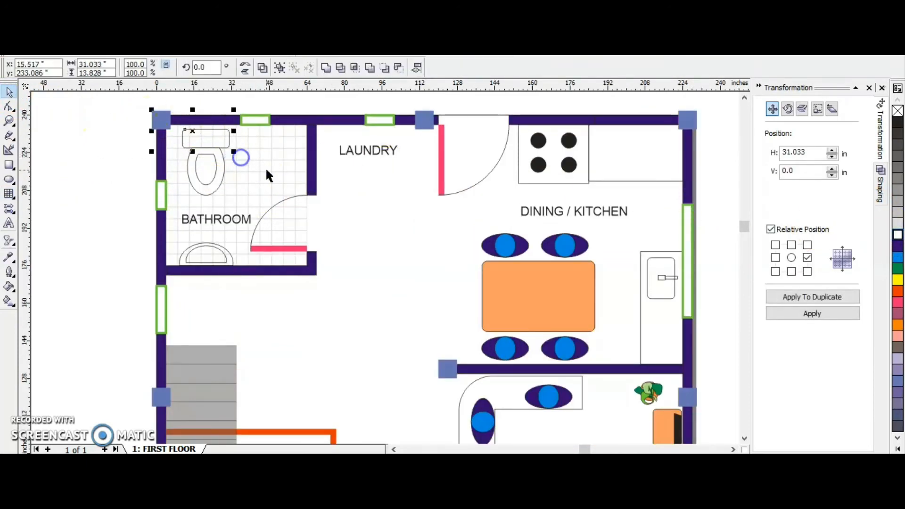
left_click(113, 123)
left_click_drag(172, 96, 233, 154)
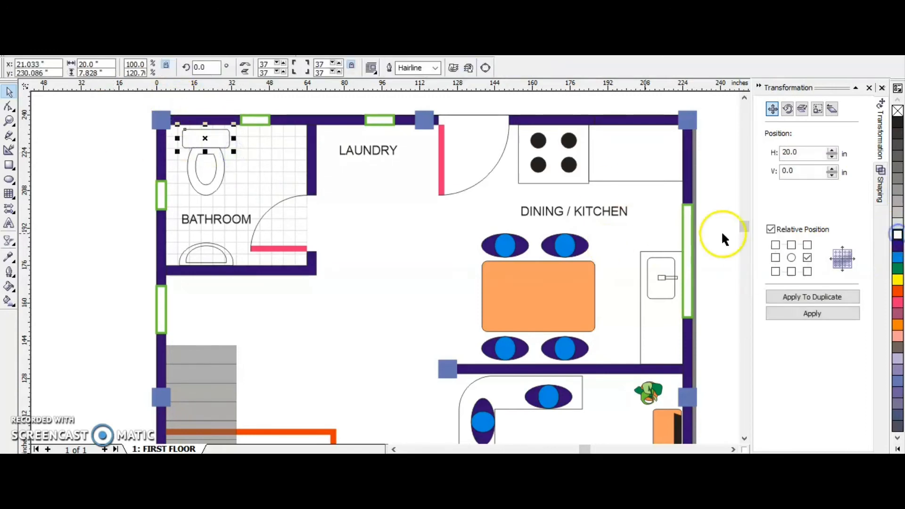
left_click_drag(244, 277, 244, 278)
left_click(890, 255)
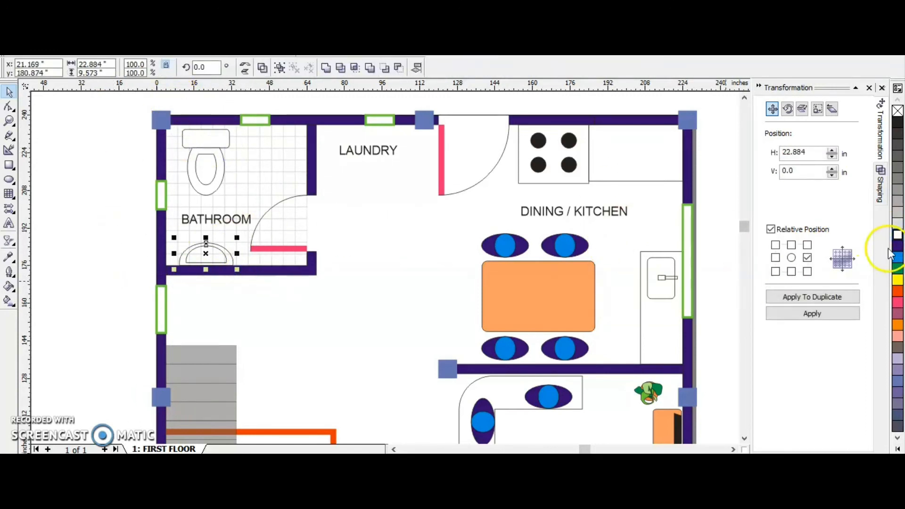
Recolor the small square column beside the stairs with the same slate blue as the other columns.
left_click(109, 251)
scroll(223, 202, "down", 1)
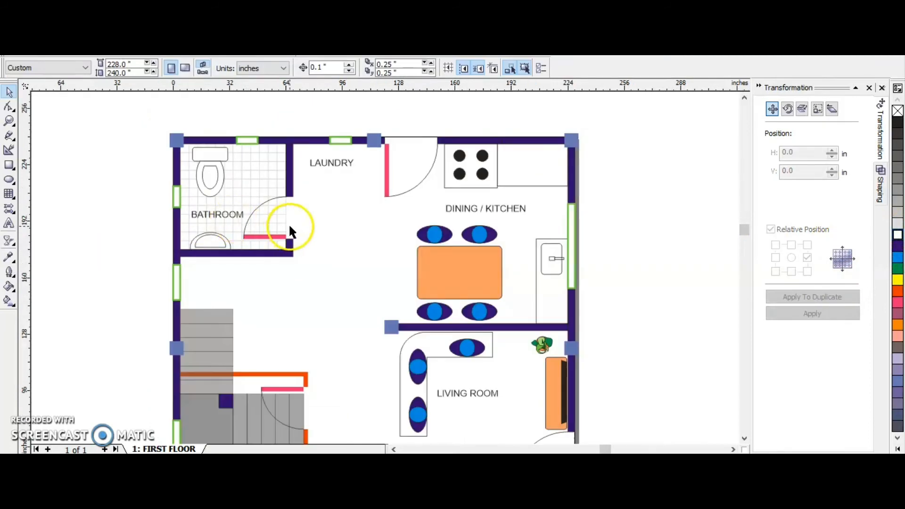
scroll(326, 193, "down", 1)
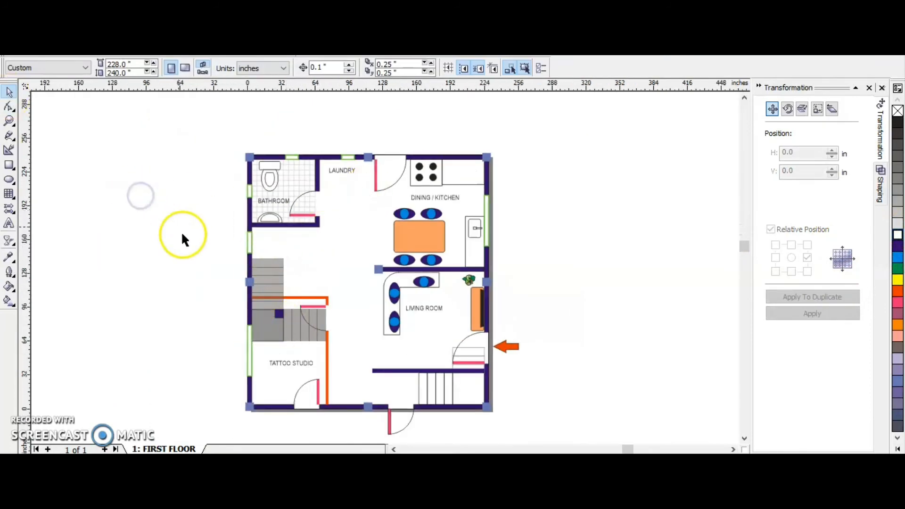
left_click(295, 283)
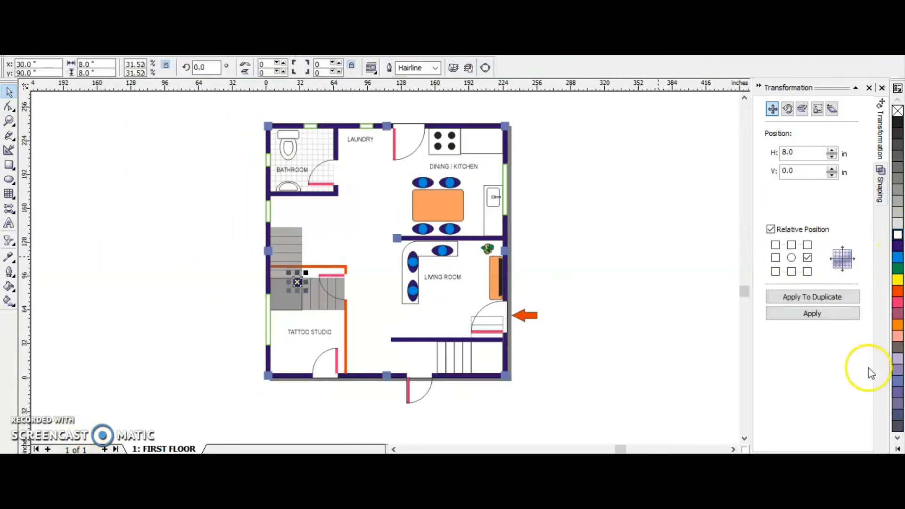
left_click(137, 239)
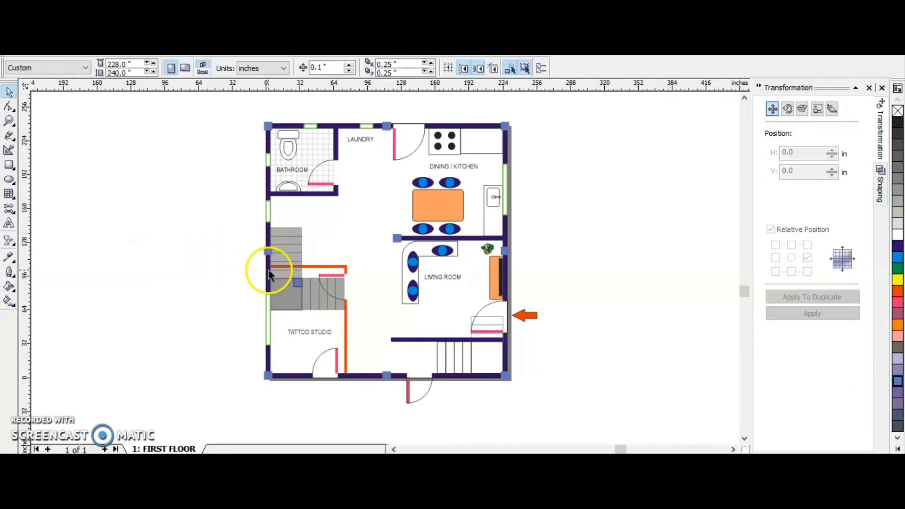
Replace the L-shaped sofa outline in the living room with a thin armrest rectangle about 23.7 by 2.5 inches above the upper-left seat.
scroll(405, 267, "up", 2)
left_click(405, 267)
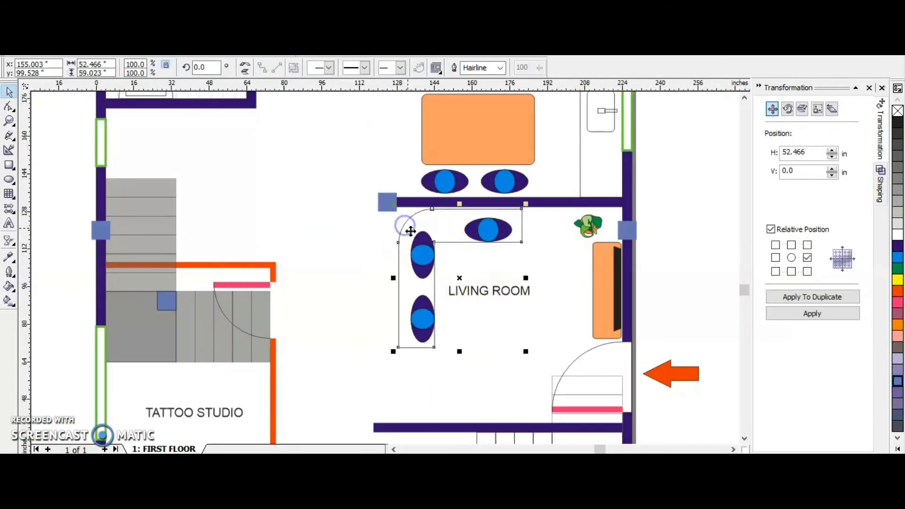
key("Delete")
left_click(14, 168)
left_click_drag(388, 222, 445, 228)
Duplicate the thin armrest rectangle and place the copy just below the lower-left seat in the living room.
left_click(791, 272)
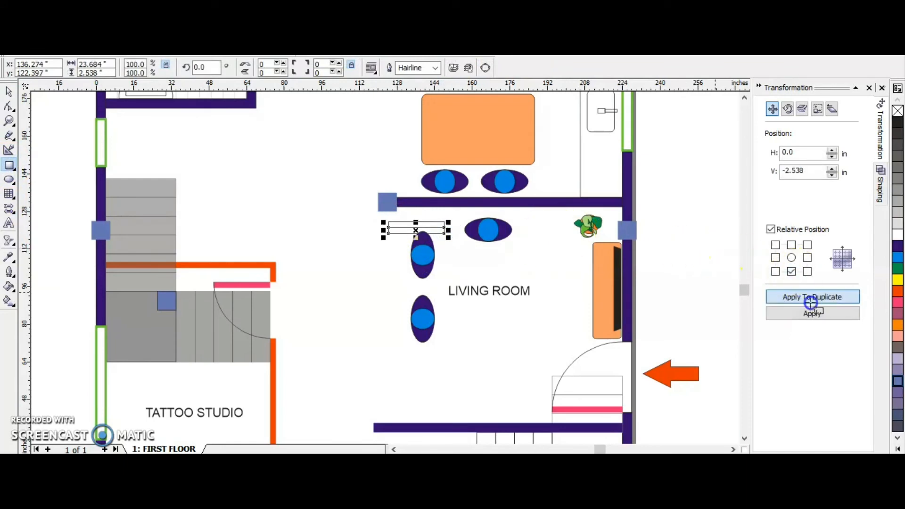
left_click(810, 297)
key("Down")
key("Down")
key("Down")
key("Down")
key("Down")
left_click_drag(433, 260, 413, 259)
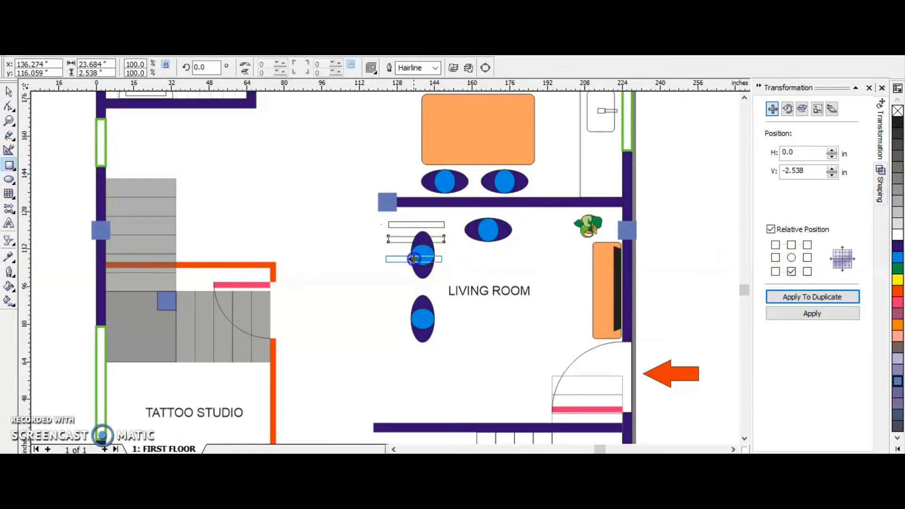
left_click_drag(414, 348, 414, 347)
Align the two armrests vertically and draw a backrest rectangle about 7.3 by 54.7 inches along their left ends.
left_click(427, 224, "shift")
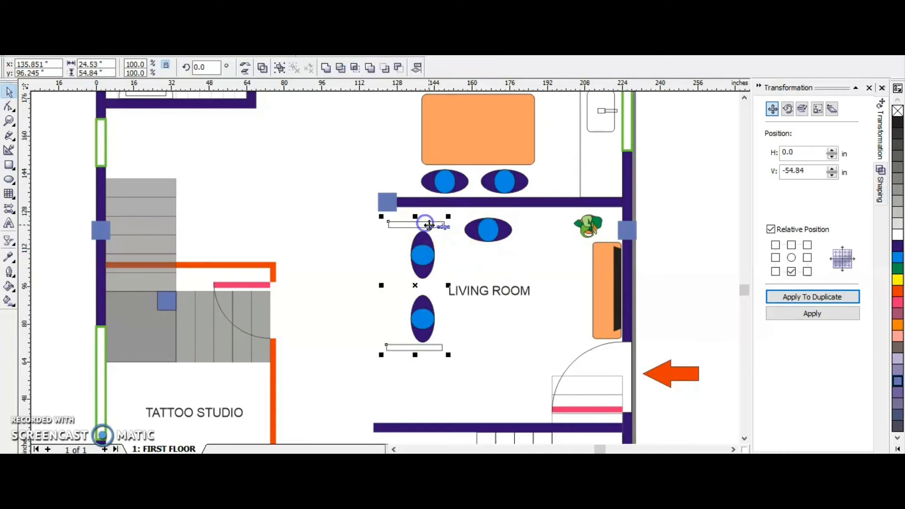
key("F6")
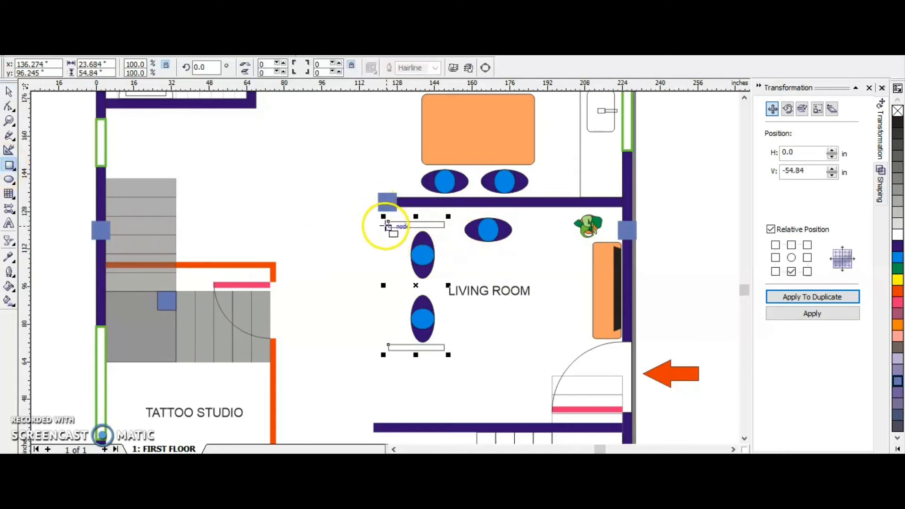
left_click_drag(388, 222, 416, 351)
Show the guidelines, place a horizontal one along the lower armrest's bottom edge and select the backrest rectangle for adjustment.
scroll(376, 341, "up", 3)
left_click(81, 30)
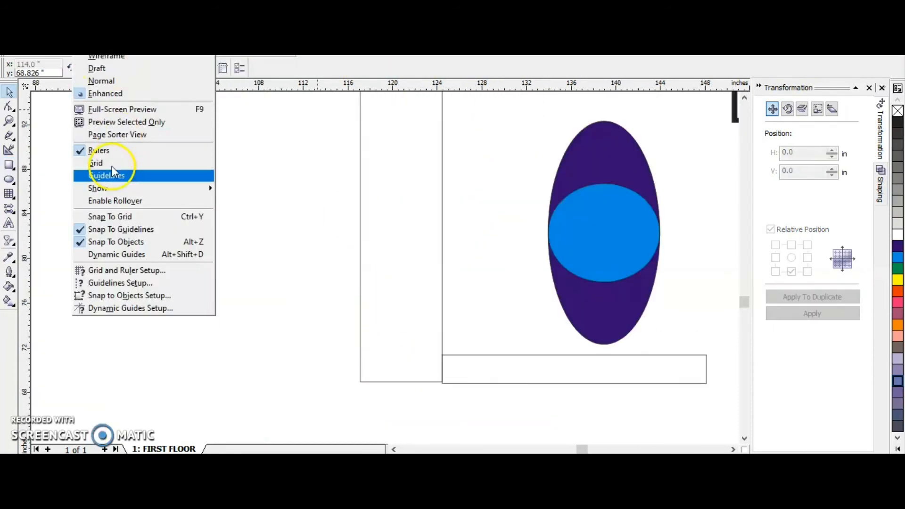
left_click(105, 176)
left_click(420, 339)
left_click_drag(400, 384, 400, 389)
left_click_drag(476, 376, 486, 373)
scroll(408, 376, "up", 2)
left_click(422, 379)
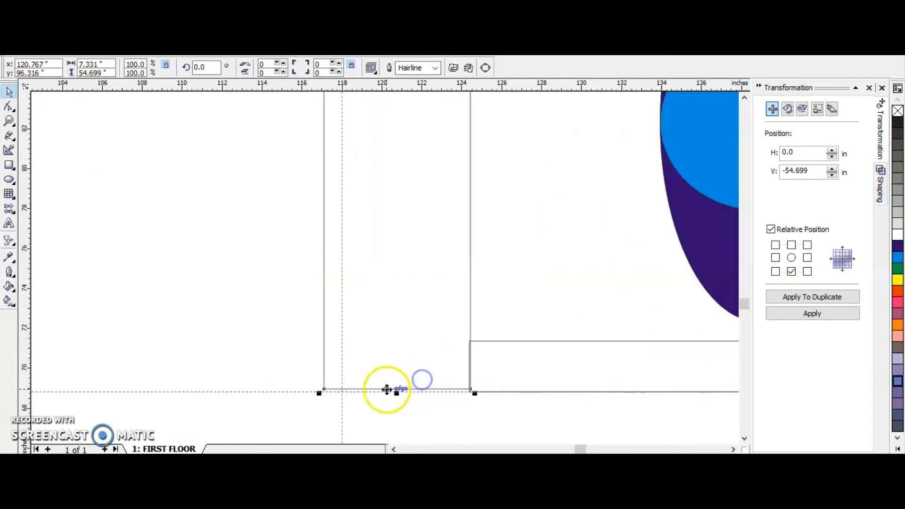
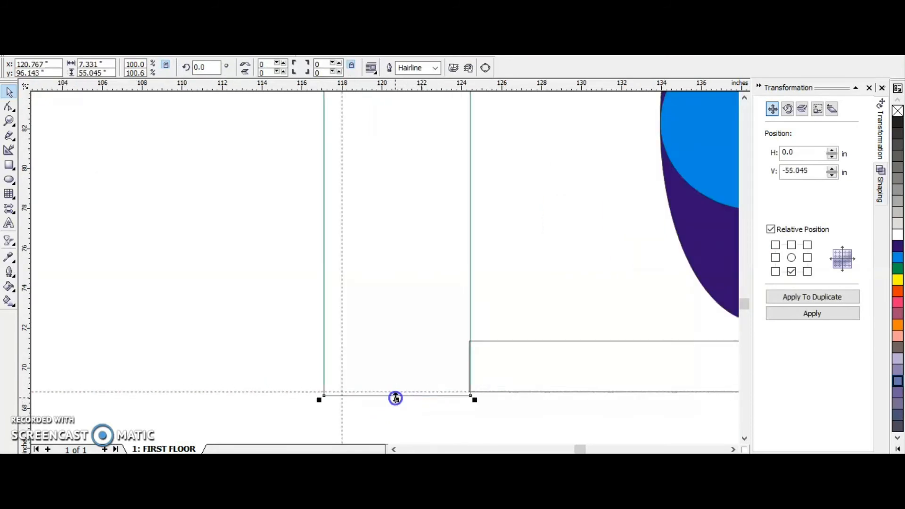
Resize the backrest to about 54.8 inches tall so its lower edge meets the horizontal guideline.
left_click_drag(395, 398, 397, 394)
scroll(396, 377, "down", 6)
scroll(410, 372, "up", 3)
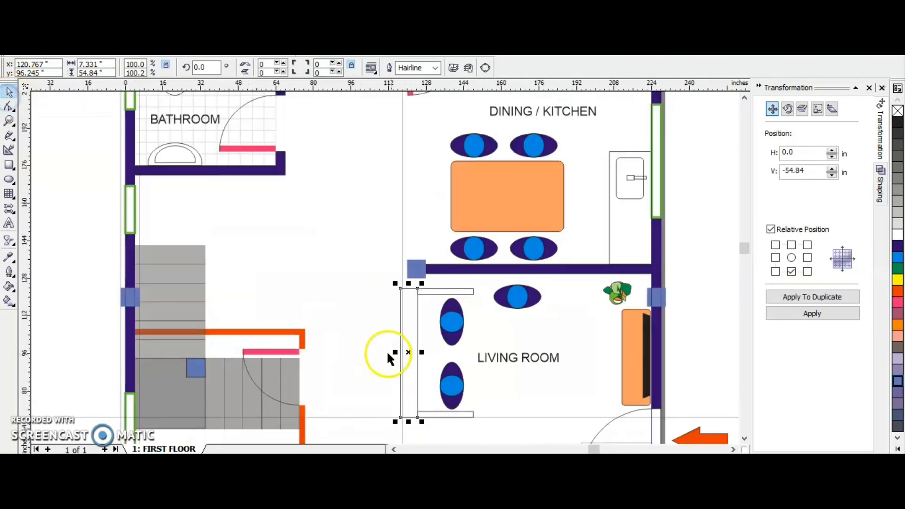
Draw a seat rectangle about 25.2 by 23.5 inches beside the backrest and duplicate it directly below.
key("F6")
scroll(386, 303, "up", 2)
left_click_drag(434, 290, 538, 384)
scroll(464, 282, "down", 3)
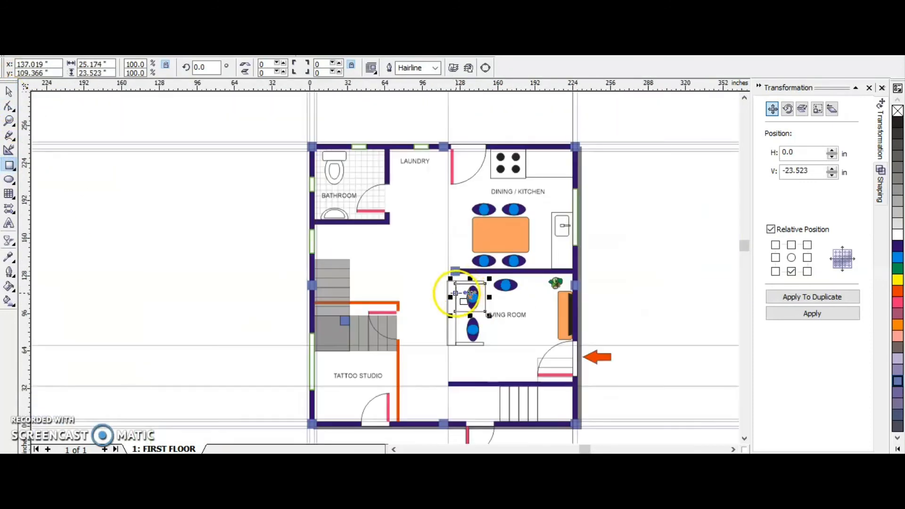
scroll(458, 293, "up", 2)
left_click(804, 296)
scroll(514, 369, "up", 2)
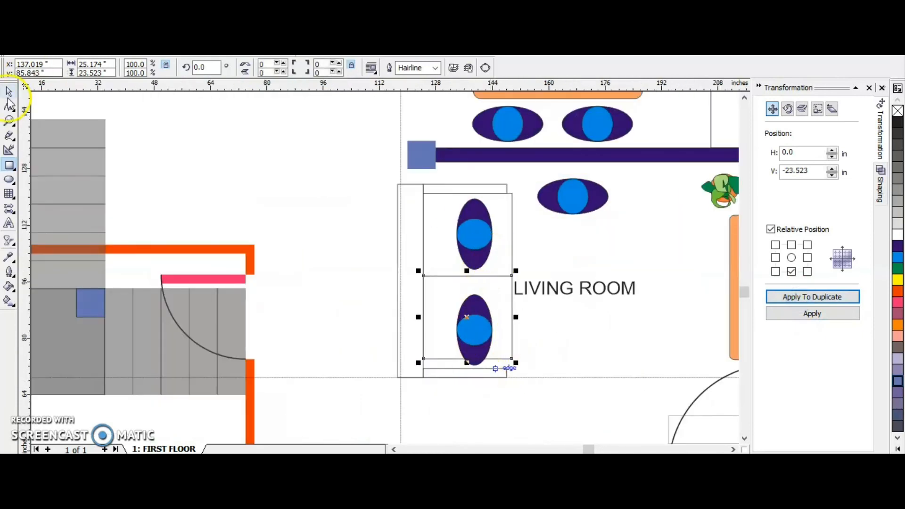
Nudge the two seat rectangles down together to center them between the armrests.
left_click(465, 320, "shift")
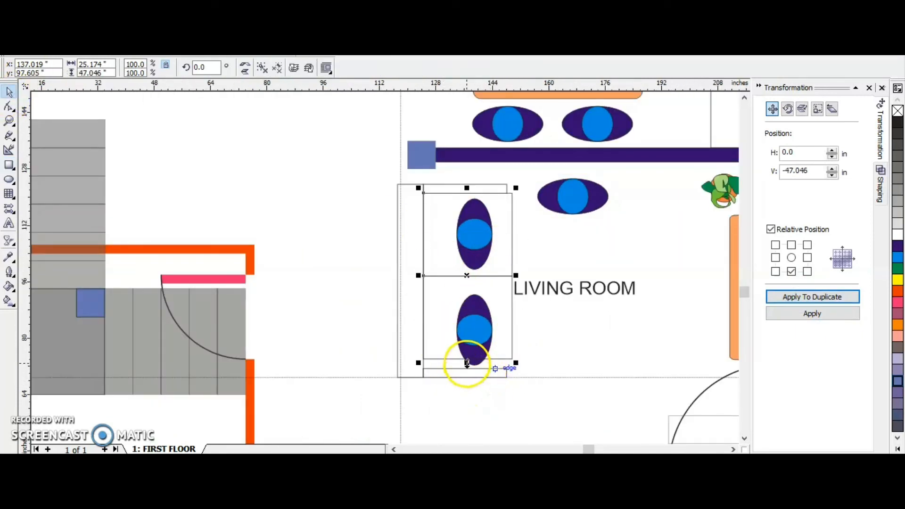
key("Down")
key("Down")
key("Down")
key("Down")
key("Down")
key("Down")
key("Down")
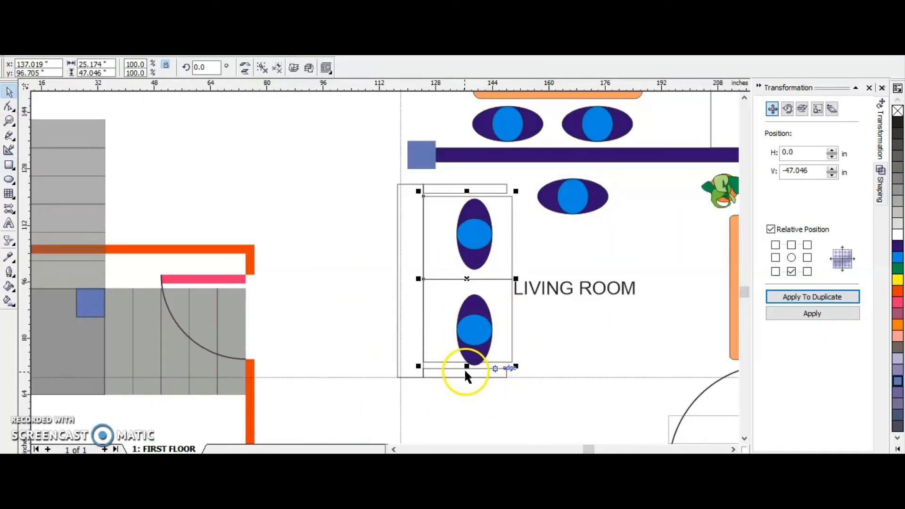
Stretch the lower and upper armrests so they meet the edges of the seat rectangles.
left_click(464, 369)
left_click(462, 195)
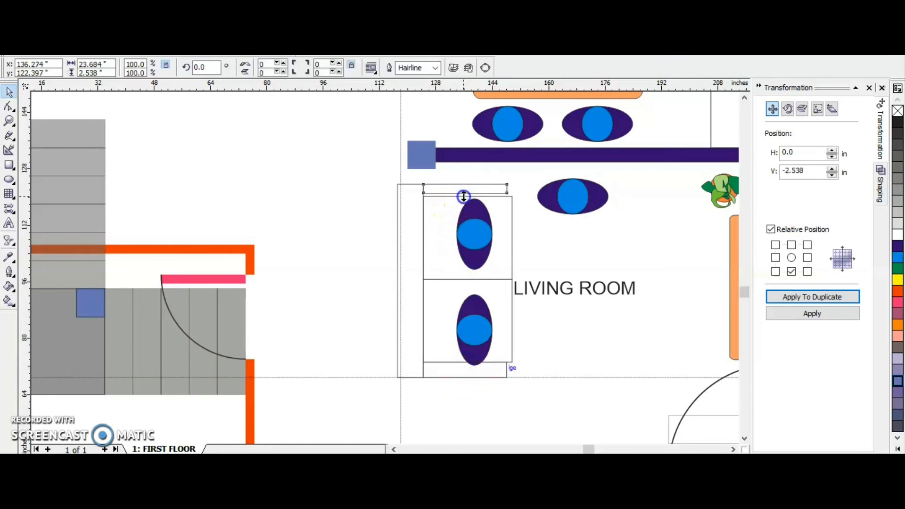
scroll(370, 168, "down", 3)
left_click(333, 183)
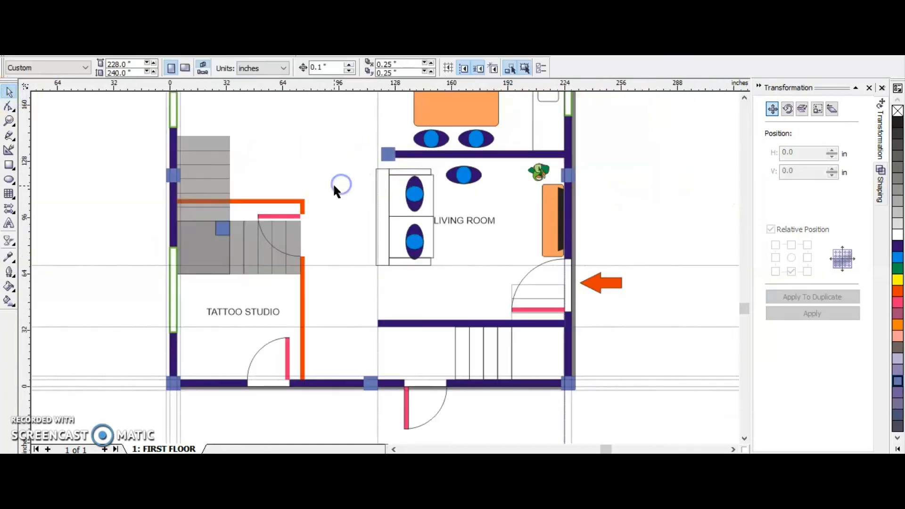
Narrow the whole sofa, without its people, to about 26.6 inches wide.
left_click(429, 194)
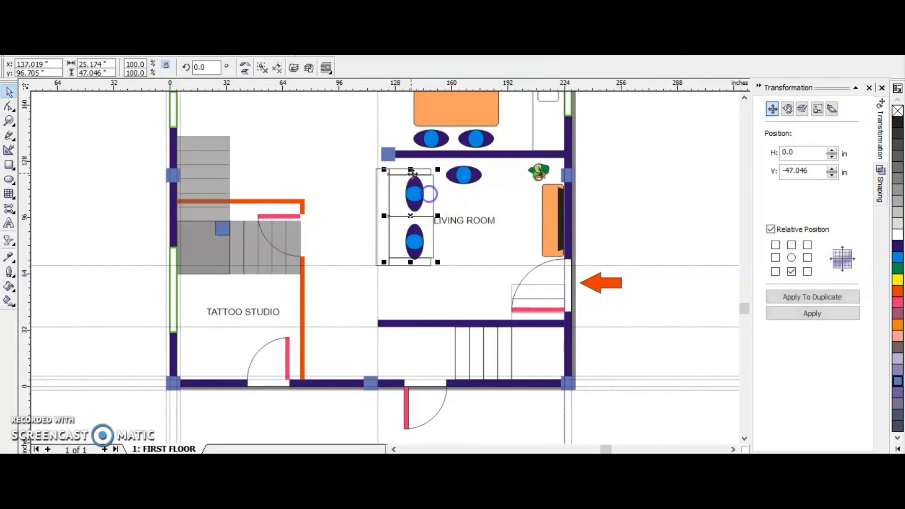
left_click(418, 172)
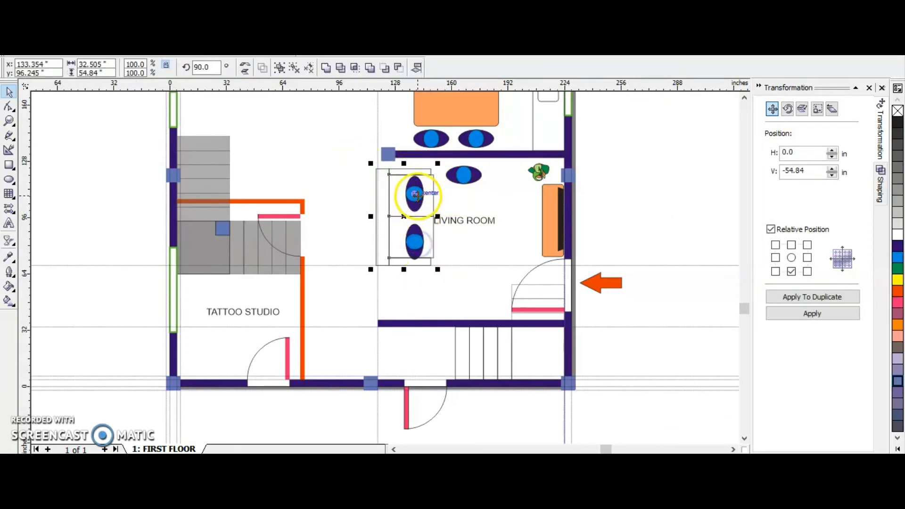
left_click_drag(437, 216, 429, 221)
key("ctrl+z")
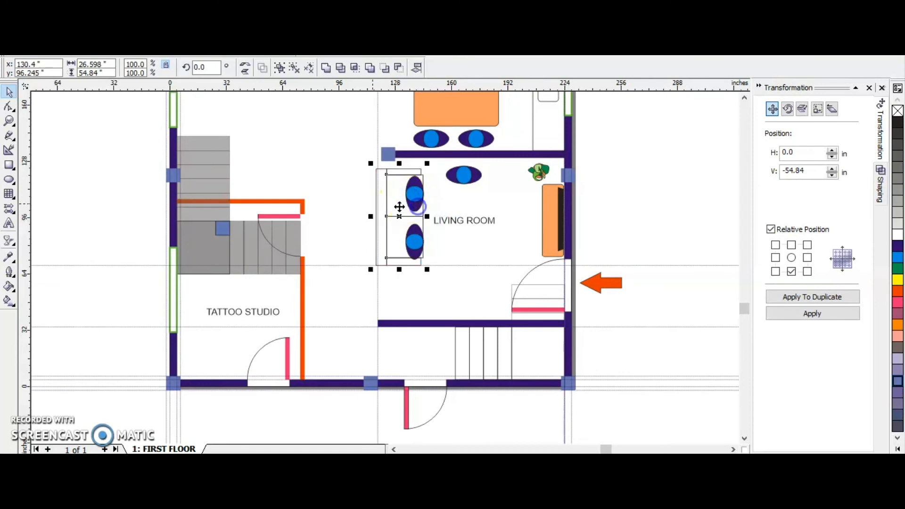
key("Escape")
Shift the two seated people slightly left so they sit centered on the narrowed sofa seats.
left_click(410, 208)
left_click(418, 246)
left_click(410, 195)
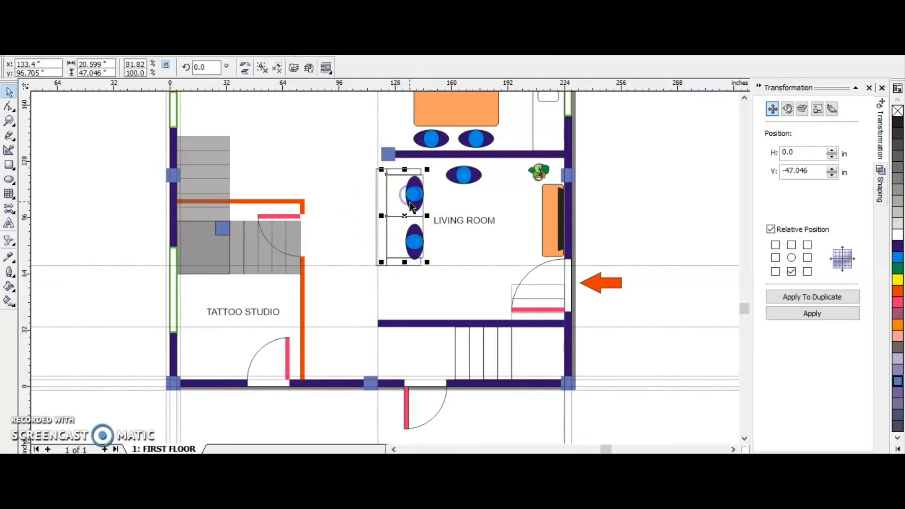
left_click(418, 205)
left_click(416, 245, "shift")
left_click(417, 240)
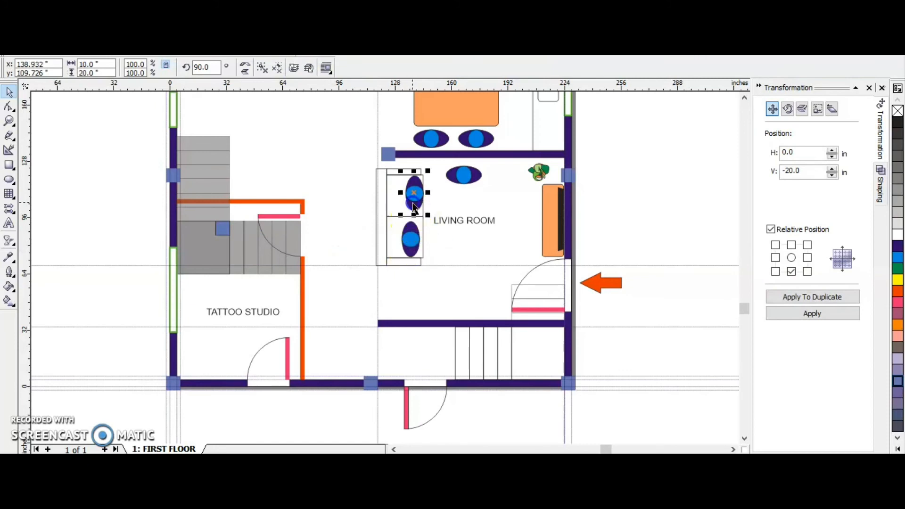
left_click(328, 208)
scroll(431, 207, "down", 1)
scroll(432, 211, "up", 1)
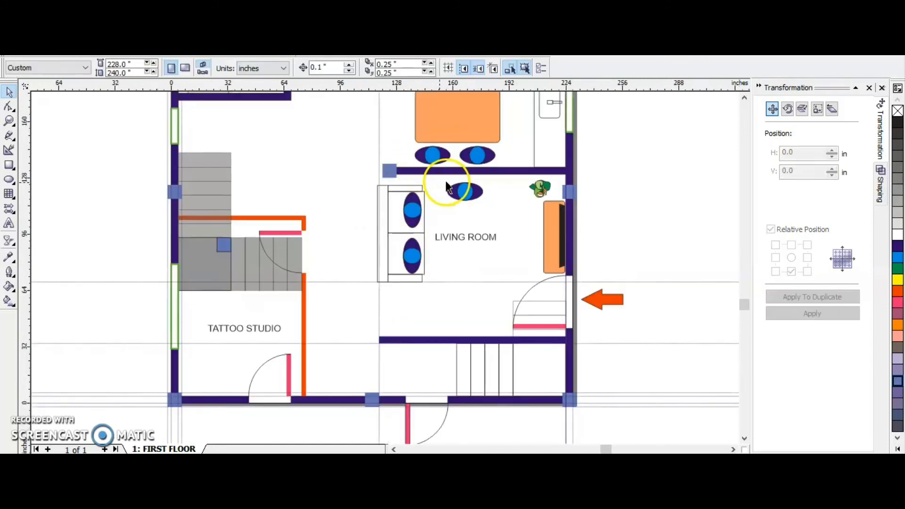
Duplicate the sofa with its people, rotate the copy to 270 degrees and place it below the dining room wall.
left_click_drag(435, 291, 435, 292)
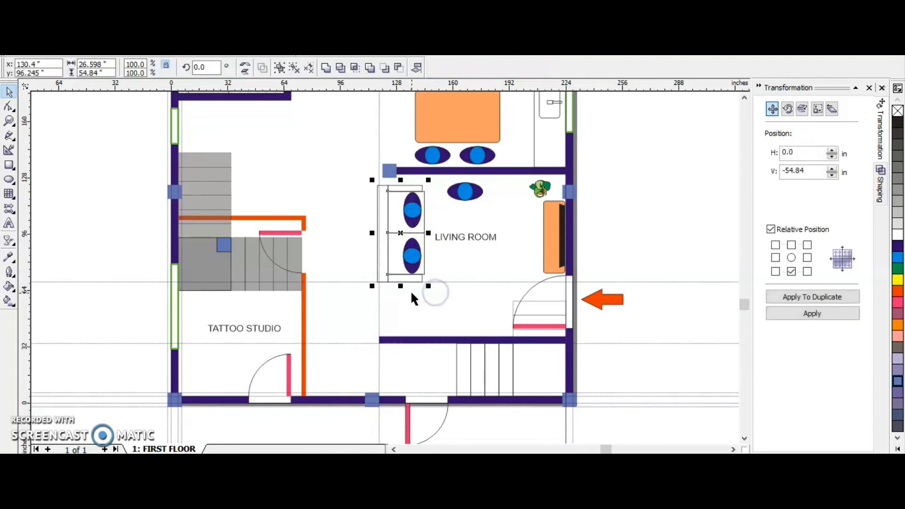
left_click(213, 69)
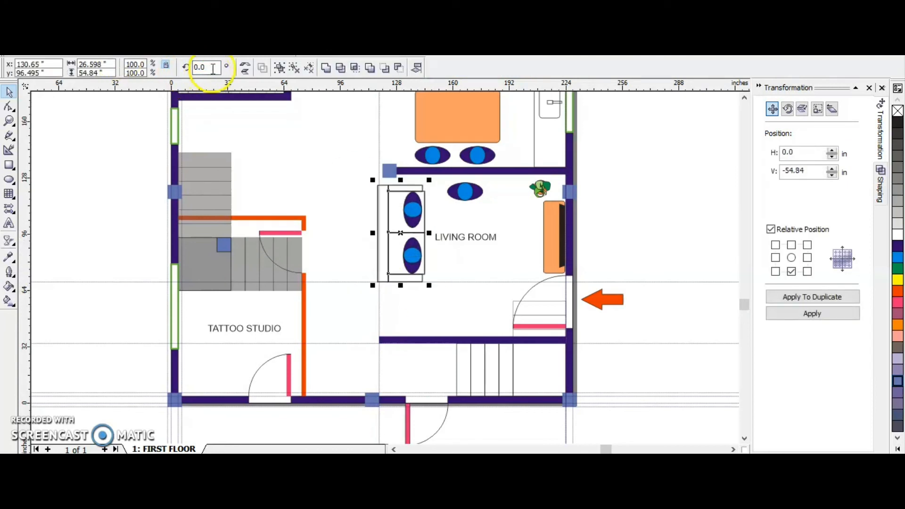
type("270")
key("Return")
left_click_drag(376, 202, 481, 201)
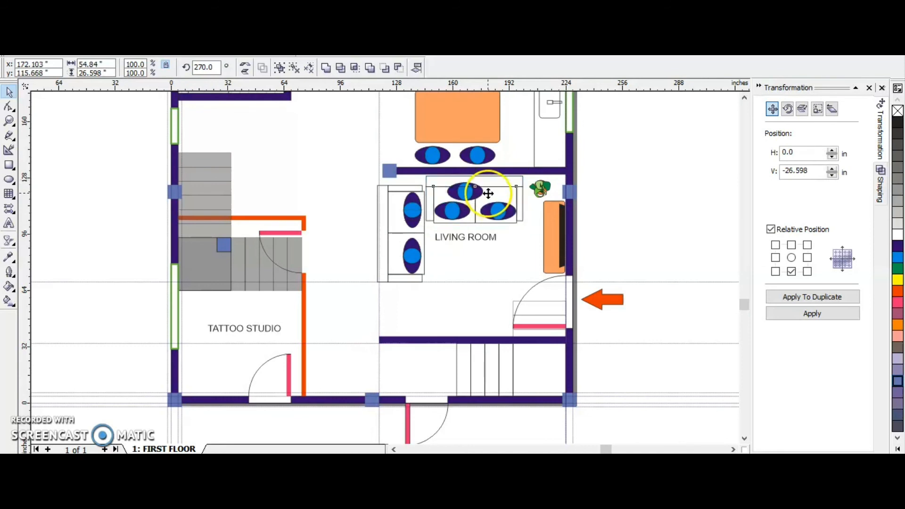
Delete the two copied people from the rotated sofa.
left_click(465, 193, "ctrl")
key("Delete")
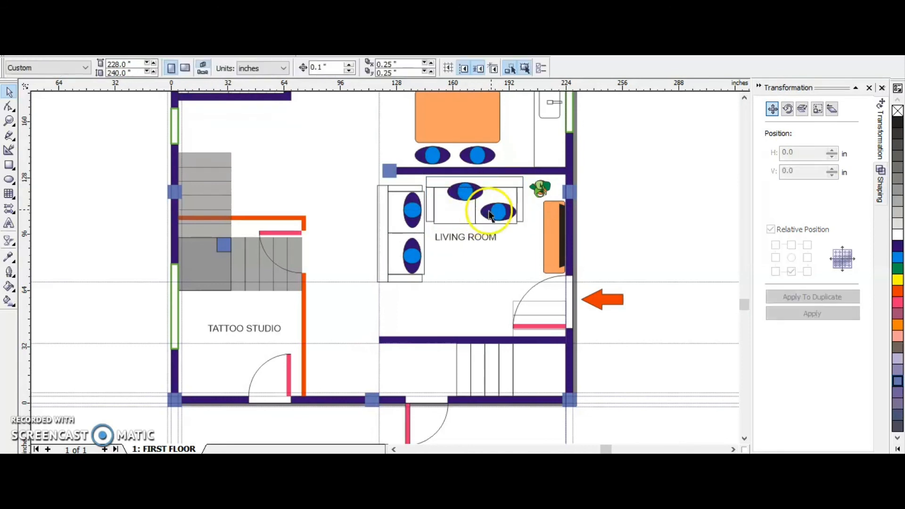
left_click(491, 210)
key("Delete")
Ungroup the seats of the rotated sofa and delete its right-hand seat.
left_click(491, 209)
key("Delete")
key("ctrl+z")
left_click(615, 207)
left_click(497, 207)
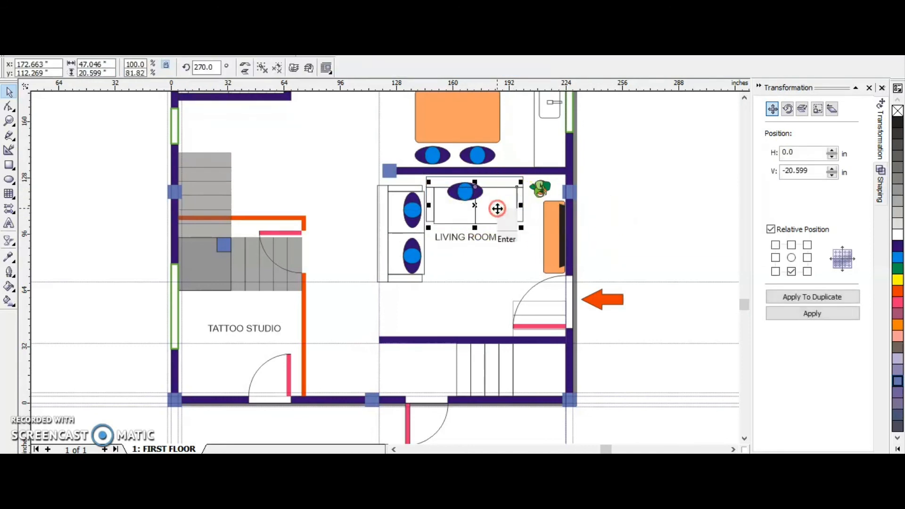
right_click(496, 206)
left_click(533, 231)
left_click(651, 220)
left_click(503, 208)
key("Delete")
Move the rotated sofa's right armrest against the remaining seat, using guidelines at the seat's edges.
scroll(501, 214, "up", 1)
left_click_drag(542, 209, 483, 212)
left_click(82, 33)
scroll(457, 177, "up", 1)
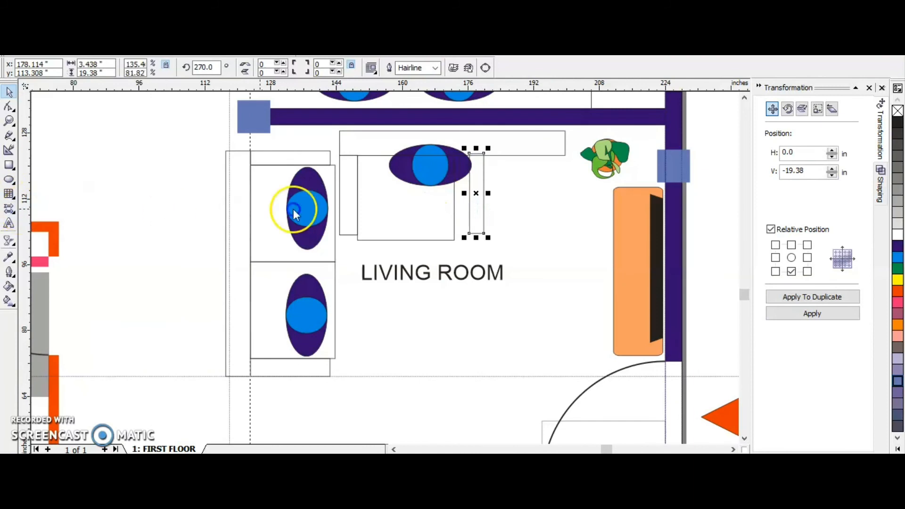
left_click_drag(465, 85, 505, 155)
left_click_drag(477, 189, 461, 182)
Shorten the rotated sofa's backrest to about 31.3 inches so it ends at the right armrest.
left_click(566, 142)
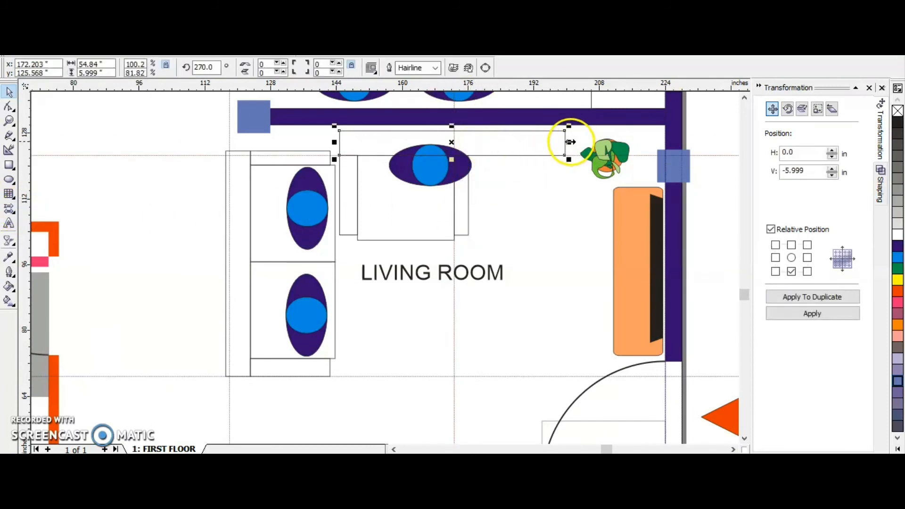
left_click_drag(571, 142, 470, 142)
scroll(471, 146, "up", 1)
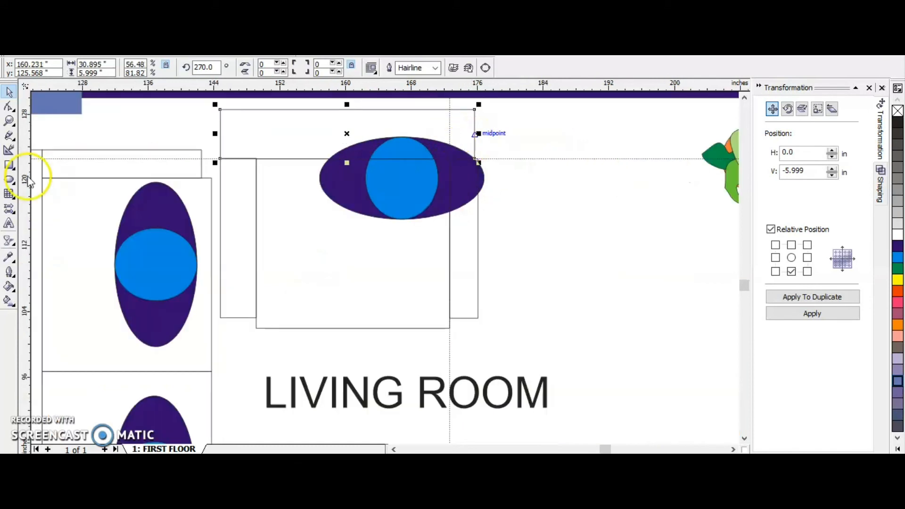
left_click_drag(479, 134, 486, 133)
scroll(454, 160, "down", 1)
scroll(453, 208, "down", 1)
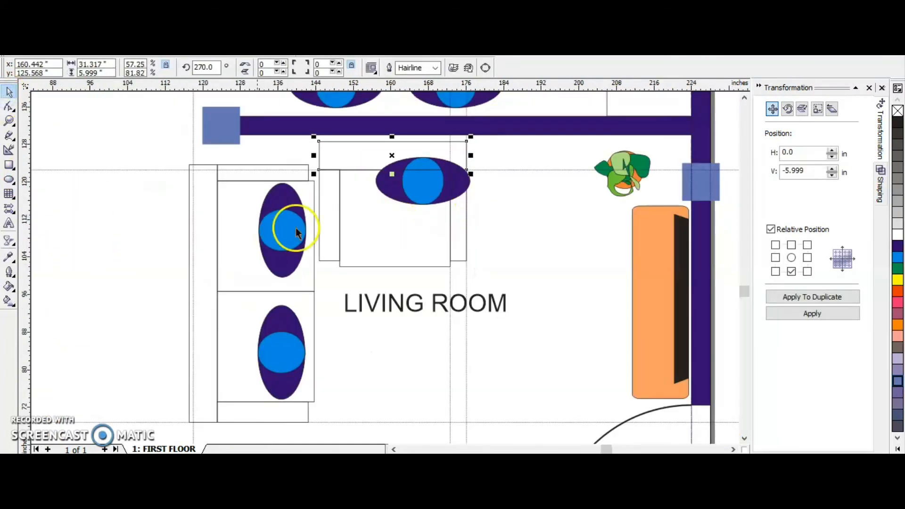
Move the person overlapping the armchair's backrest down onto the center of its seat.
left_click(410, 190)
left_click_drag(409, 190, 399, 231)
scroll(445, 188, "down", 1)
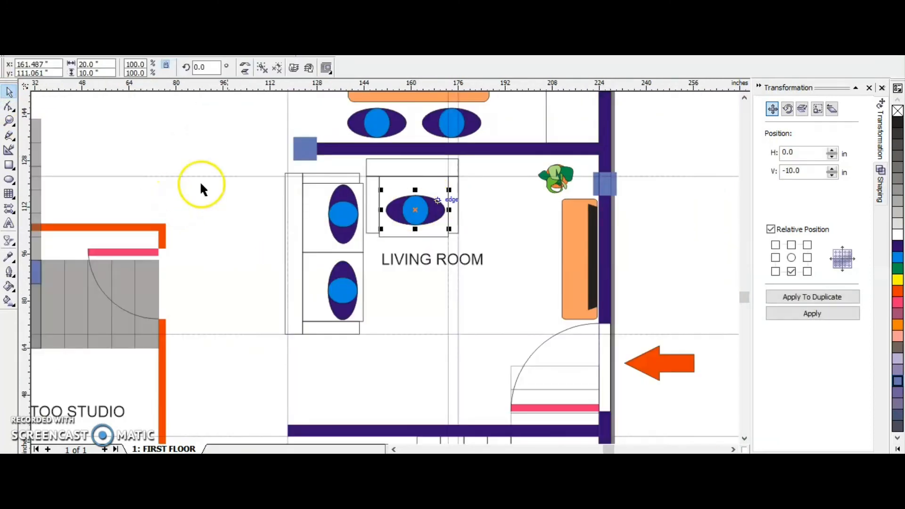
Move the armchair with its person right, away from the sofa, and delete the horizontal guideline along its backrest.
left_click_drag(481, 246, 402, 196)
left_click(399, 174)
left_click_drag(356, 160, 432, 173)
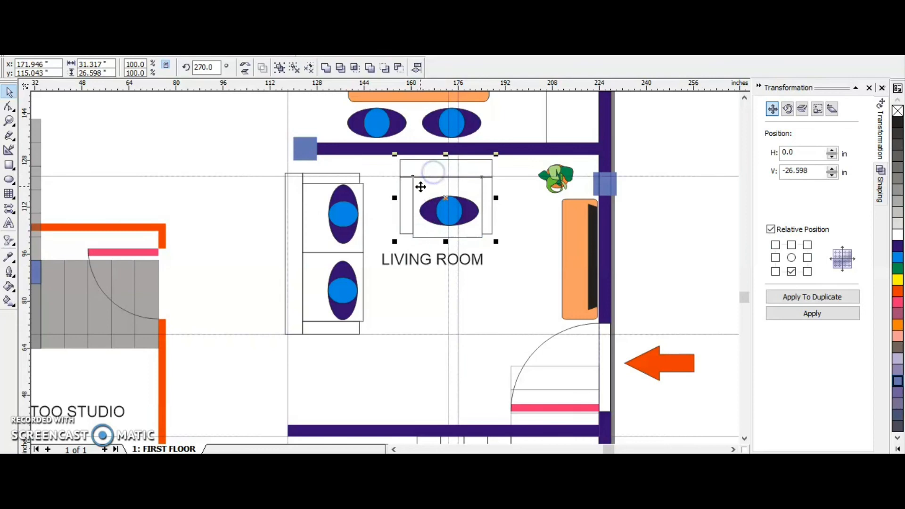
double_click(694, 180)
left_click(513, 377)
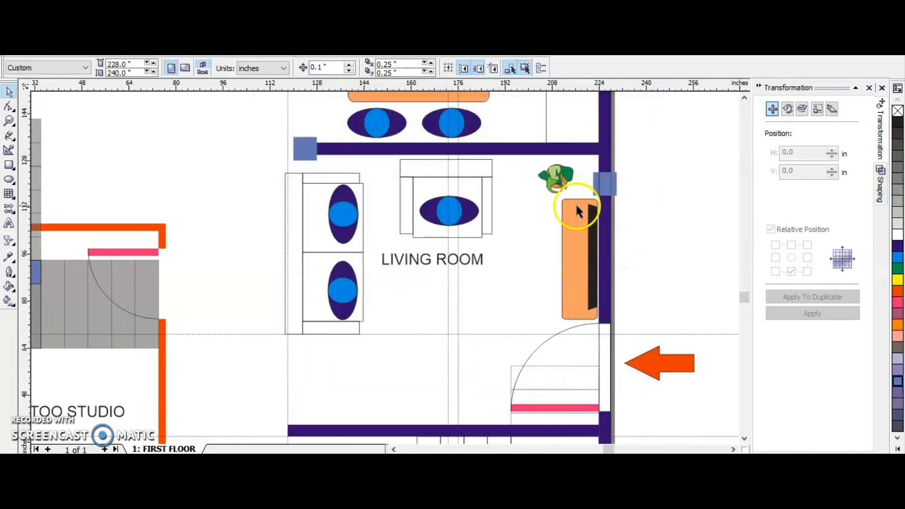
Fill the television shape beside the living room's right wall with near-black.
scroll(401, 212, "down", 2)
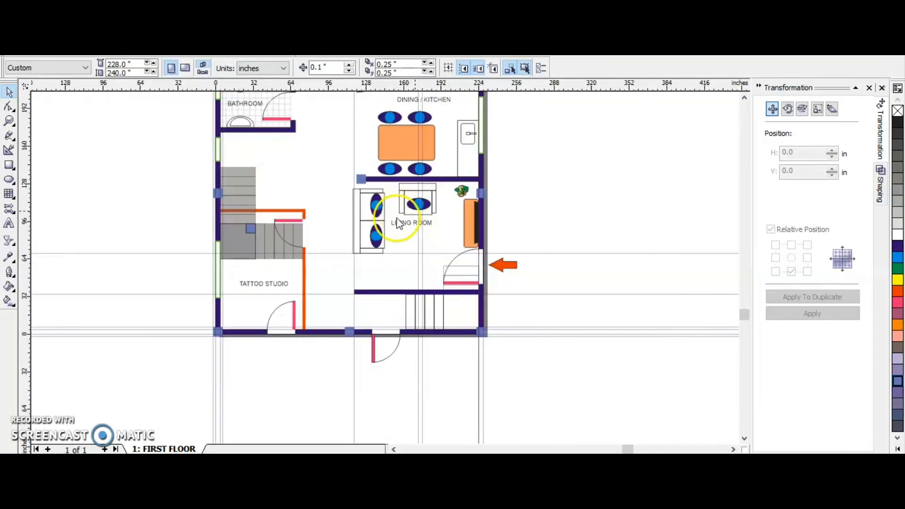
left_click(519, 285)
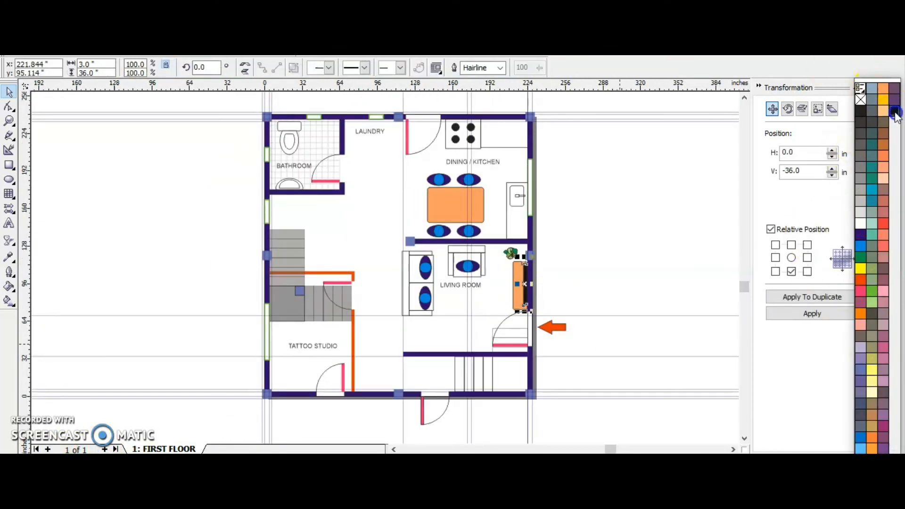
left_click(621, 221)
Move the two-seat sofa slightly right and down so its backrest lines up with the column's left edge.
left_click(386, 240)
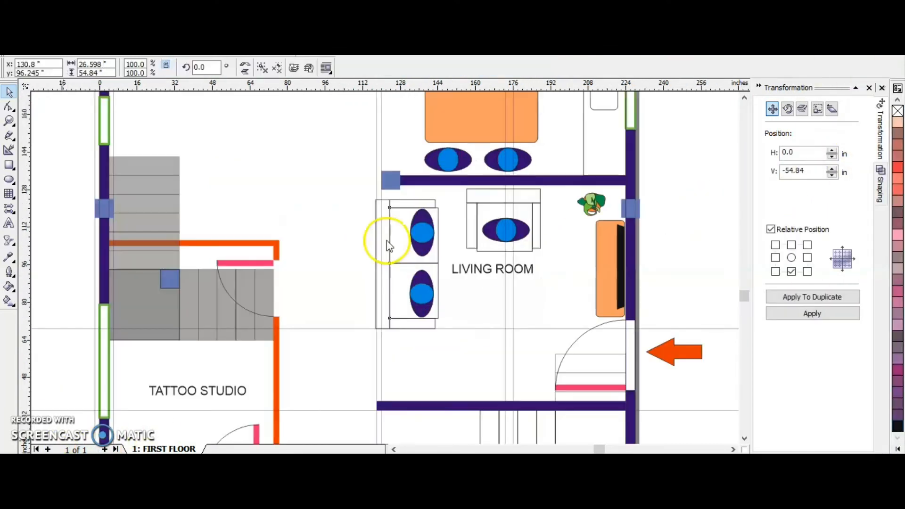
left_click_drag(387, 239, 395, 242)
Delete the two vertical guidelines along the sofa's left side and hide the remaining guidelines.
left_click(376, 250)
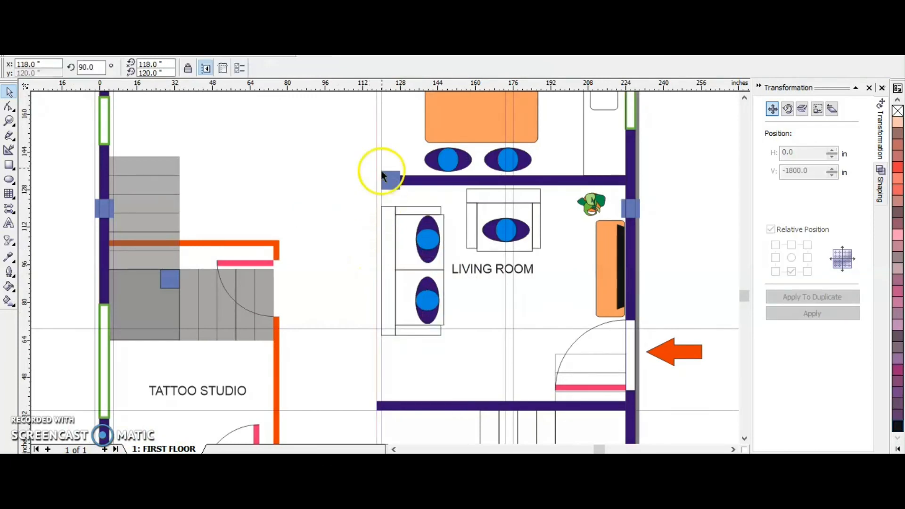
key("Delete")
left_click(381, 149)
key("Delete")
left_click(82, 32)
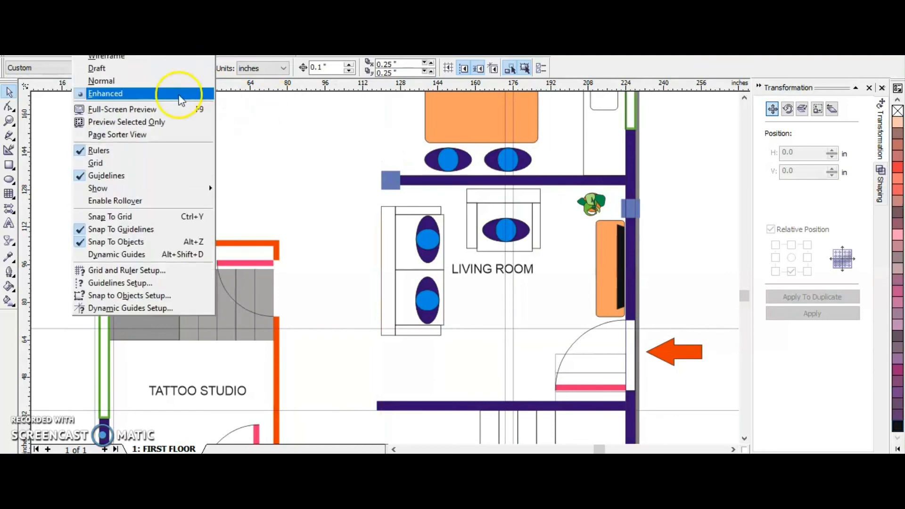
left_click(119, 175)
Move the LIVING ROOM label slightly right and down, clear of the armchair.
scroll(613, 202, "down", 1)
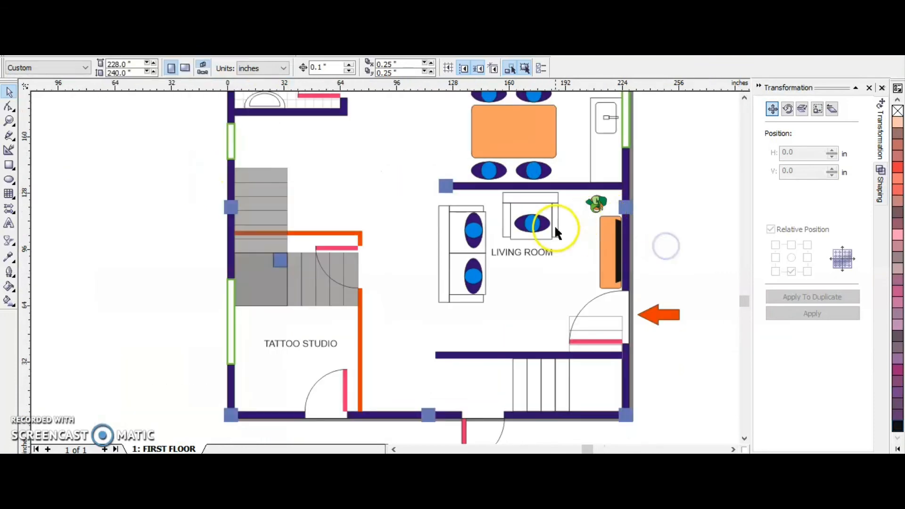
left_click_drag(510, 229, 524, 235)
left_click(667, 224)
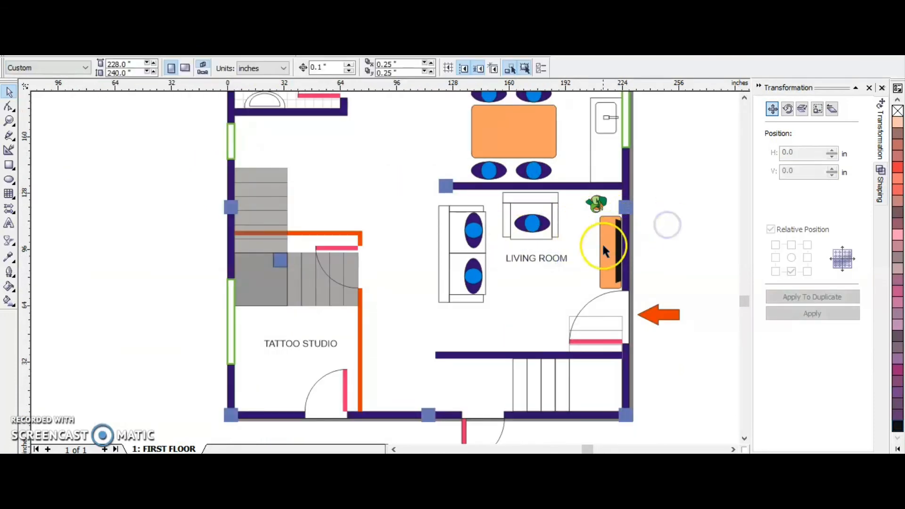
Draw a rectangle about 104 by 134.7 inches in the empty area left of the floor plan.
scroll(350, 338, "down", 1)
left_click(10, 165)
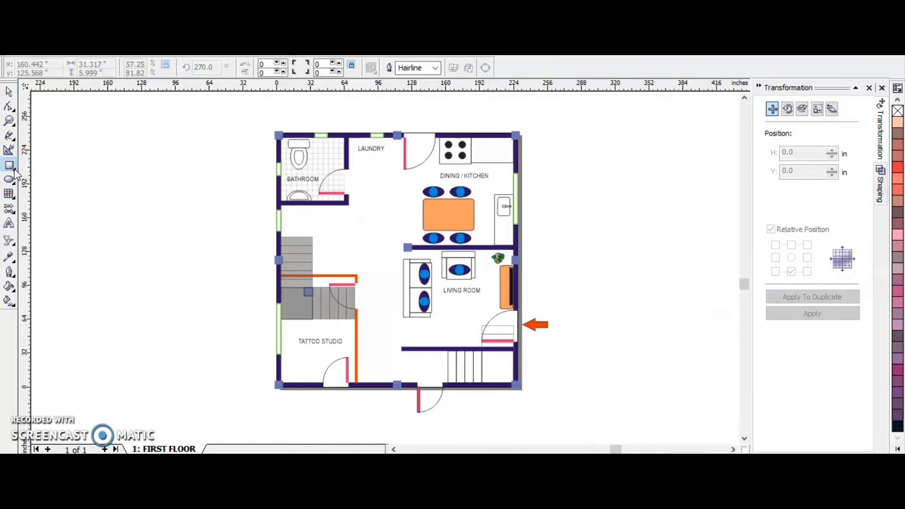
left_click(347, 259)
left_click_drag(104, 142, 215, 285)
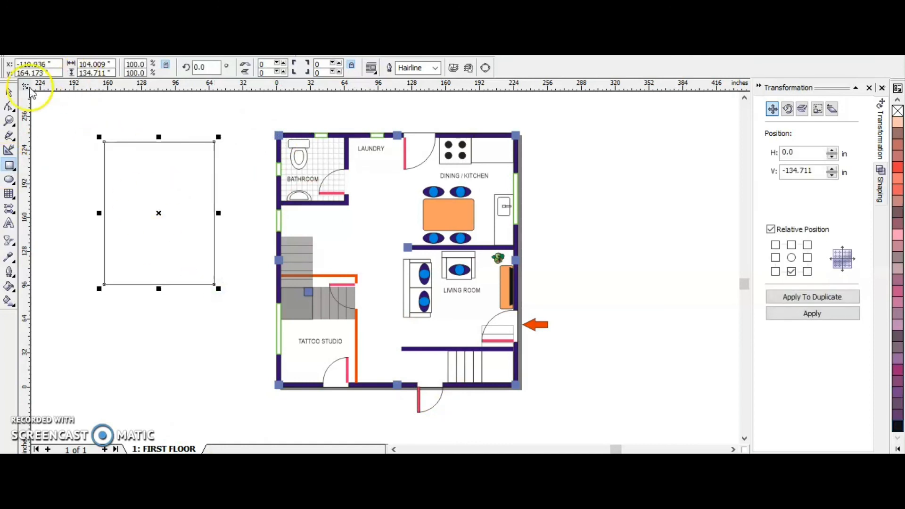
Deselect the rectangle and set the drawing units to feet.
left_click(9, 91)
left_click(124, 121)
left_click(275, 69)
left_click(250, 135)
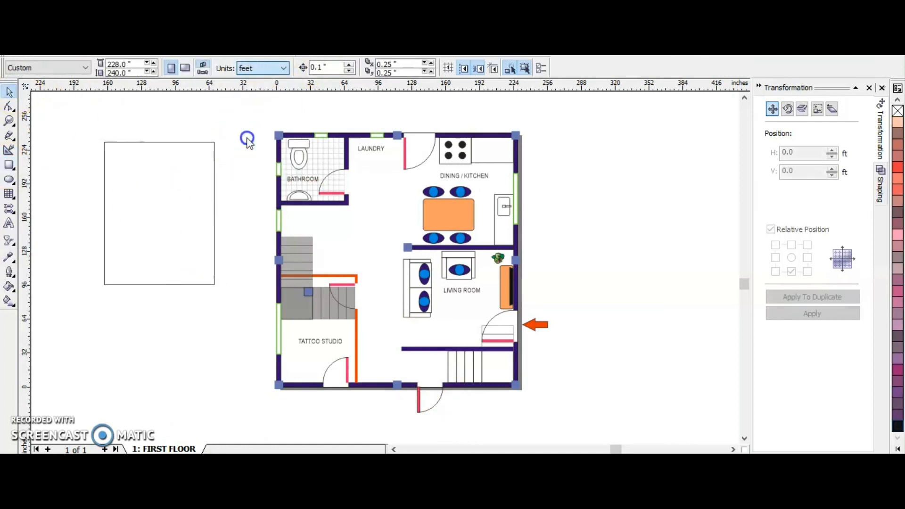
Resize the rectangle beside the floor plan to 19 by 20 feet and center it on the page.
left_click(204, 167)
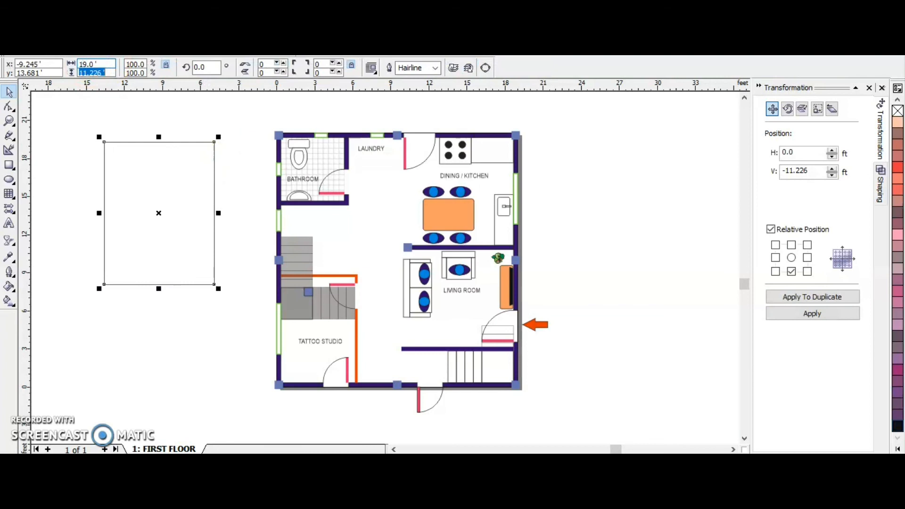
type("20")
key("Return")
key("p")
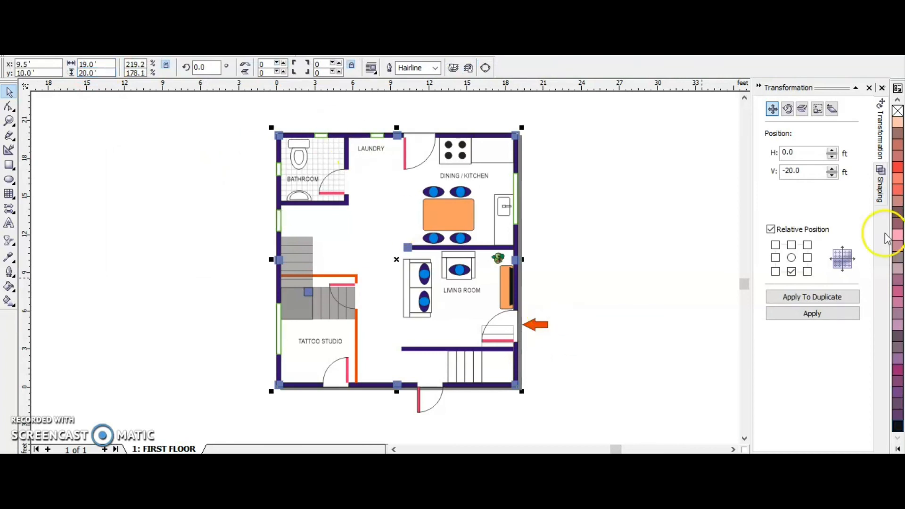
Fill the 19 by 20 foot rectangle light gray and send it behind the floor plan as the floor.
left_click(898, 451)
left_click(861, 213)
key("shift+Page_Down")
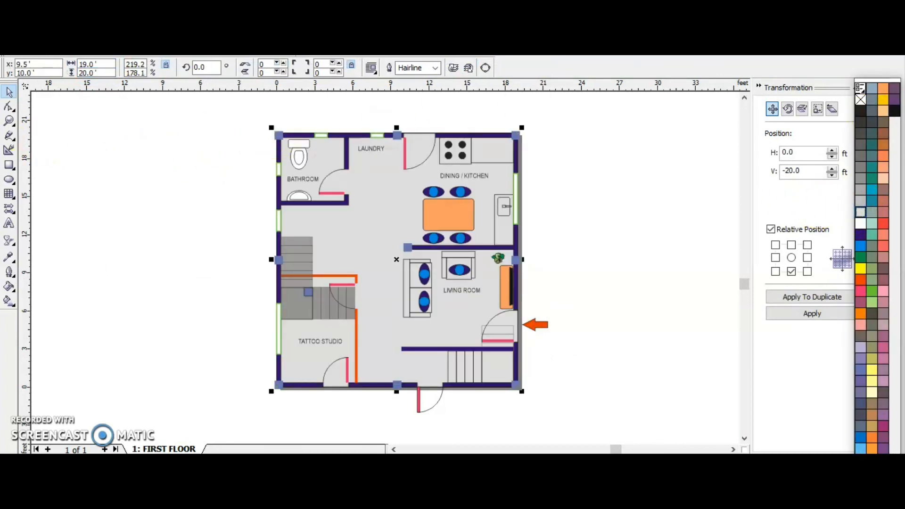
left_click(186, 174)
left_click(408, 187)
left_click(79, 102)
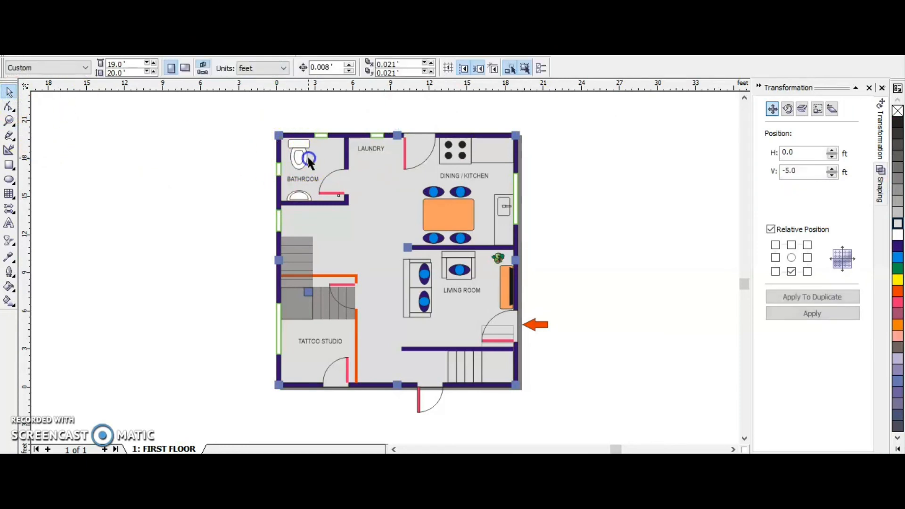
Recolor the bathroom tile grid lines in a darker gray that stands out against the floor.
left_click(307, 158)
left_click(898, 190)
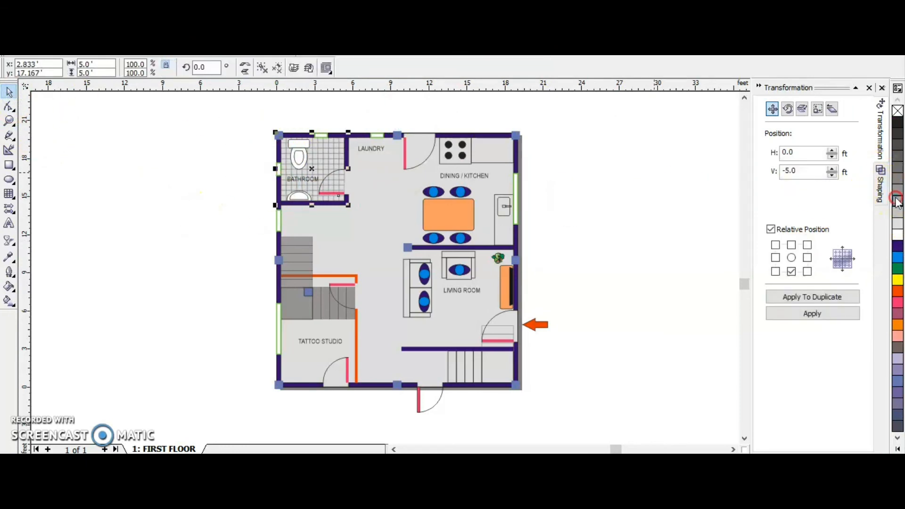
left_click(238, 202)
left_click(370, 209)
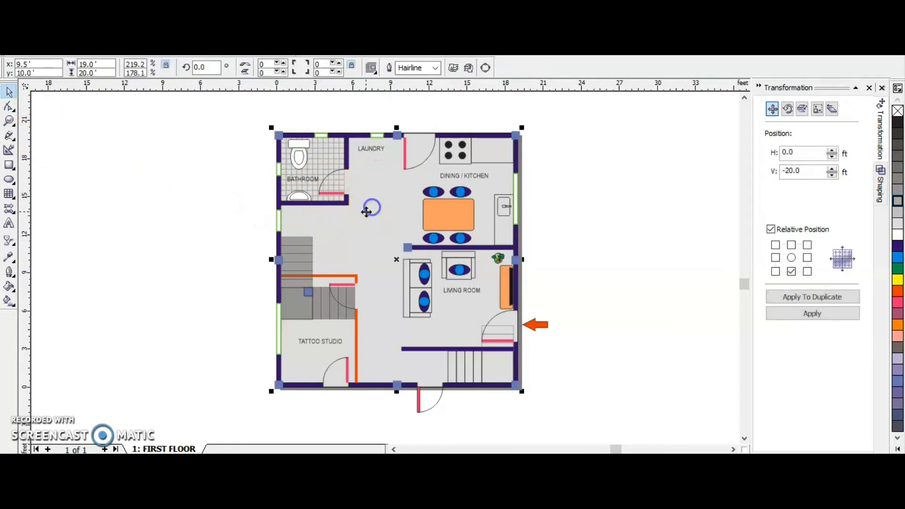
Fill the kitchen stove, the counter beside it and the sink counter white.
left_click(455, 163)
left_click(898, 237)
left_click(500, 153)
left_click(898, 237)
left_click(500, 227)
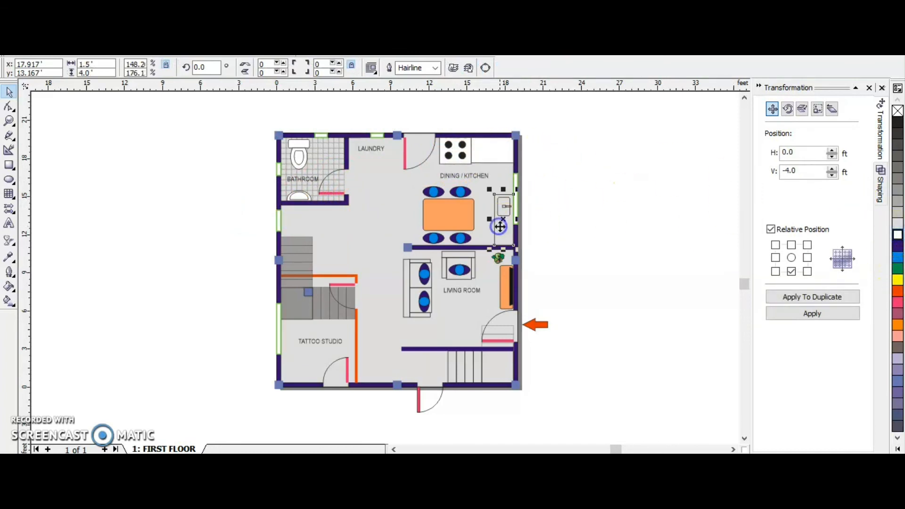
left_click(506, 211, "shift")
left_click(588, 256)
Fill the back, arms and seat of the living room armchair white.
left_click(459, 253)
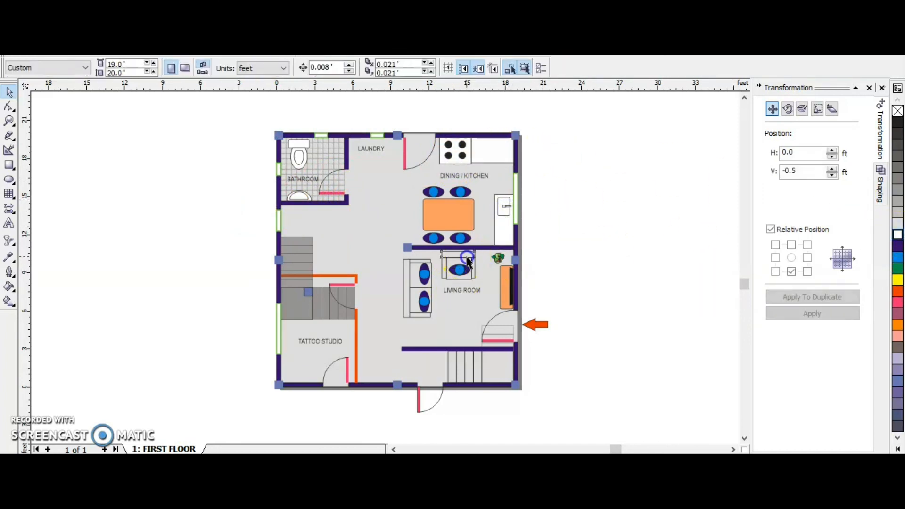
scroll(470, 269, "up", 2)
left_click(466, 248, "shift")
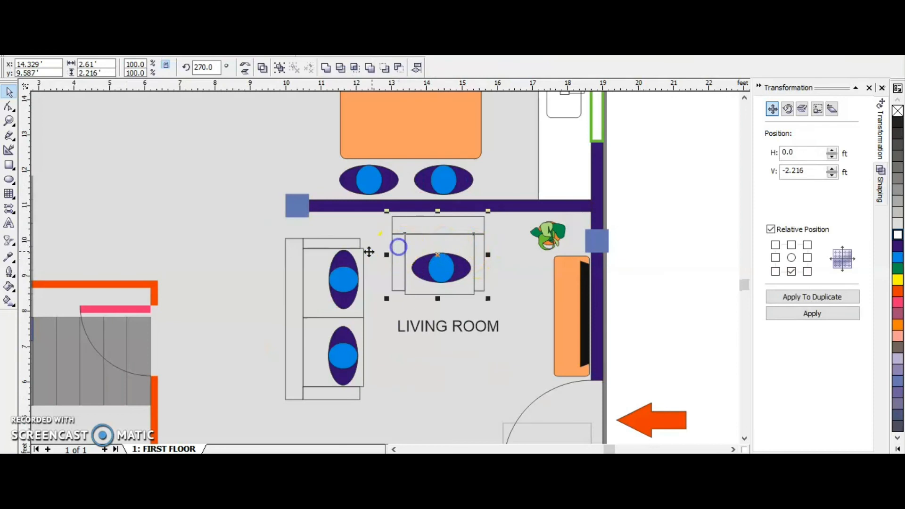
left_click(343, 239, "shift")
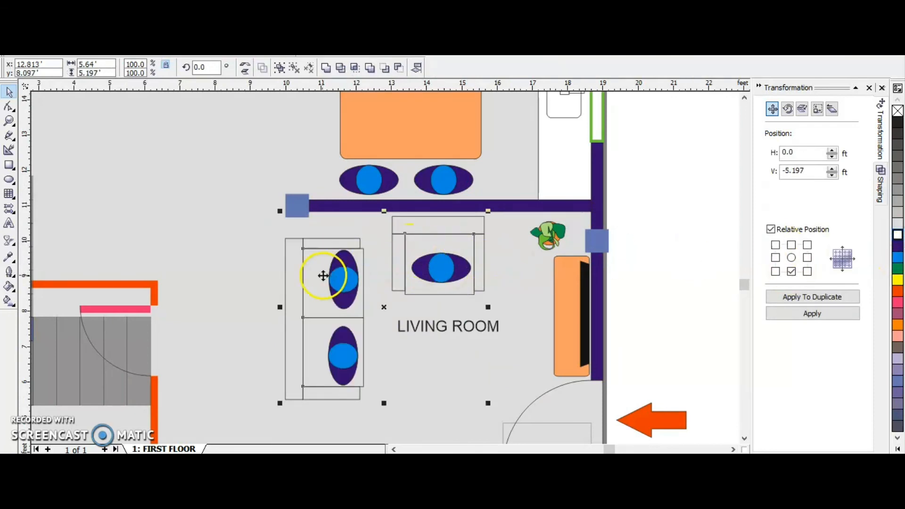
left_click(898, 235)
Ungroup the living room sofa and fill its back, arms and seat cushions white.
left_click(317, 269)
right_click(324, 273)
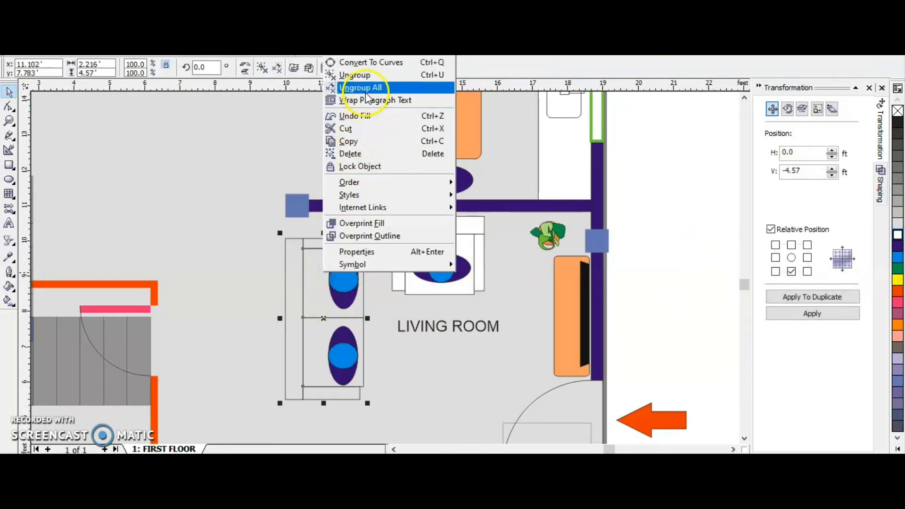
left_click(367, 97)
left_click(703, 295)
left_click(325, 279)
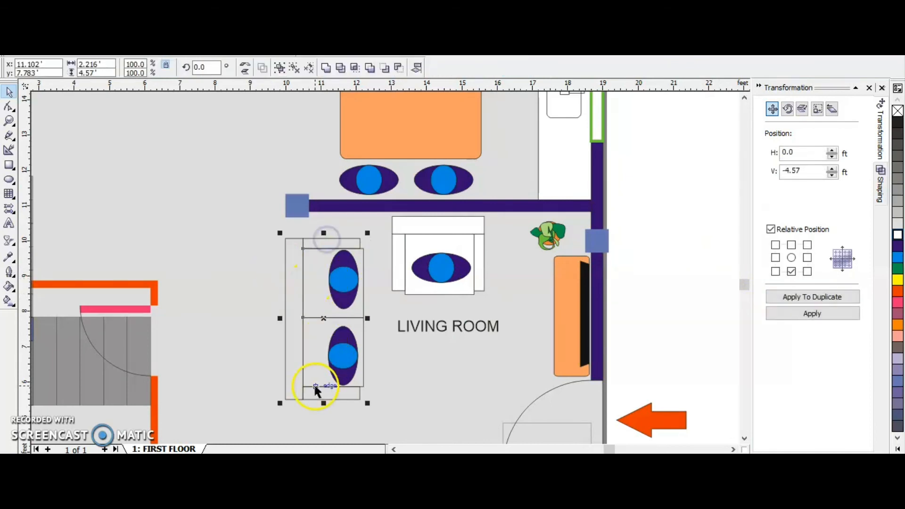
left_click(898, 235)
left_click(324, 391)
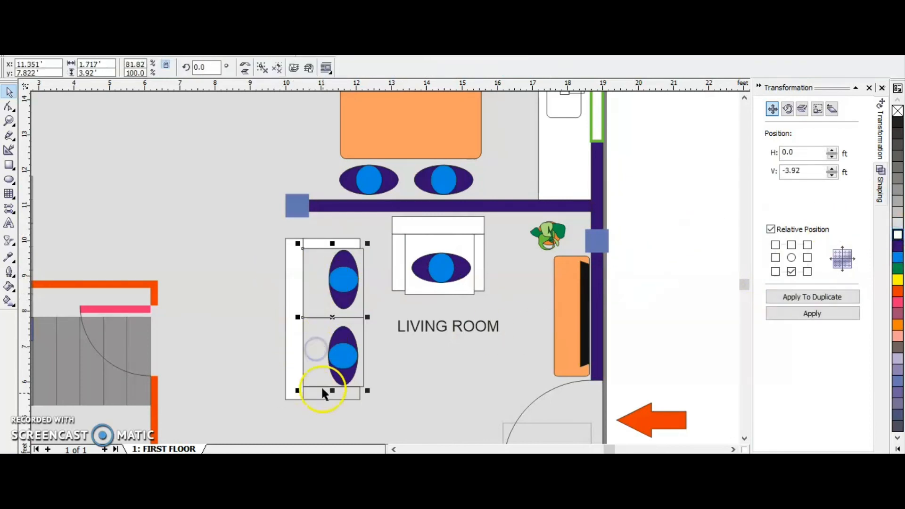
left_click(898, 235)
key("Escape")
Fill the square stair landing below the living room's lower wall dark gray.
scroll(506, 280, "down", 2)
left_click(529, 374)
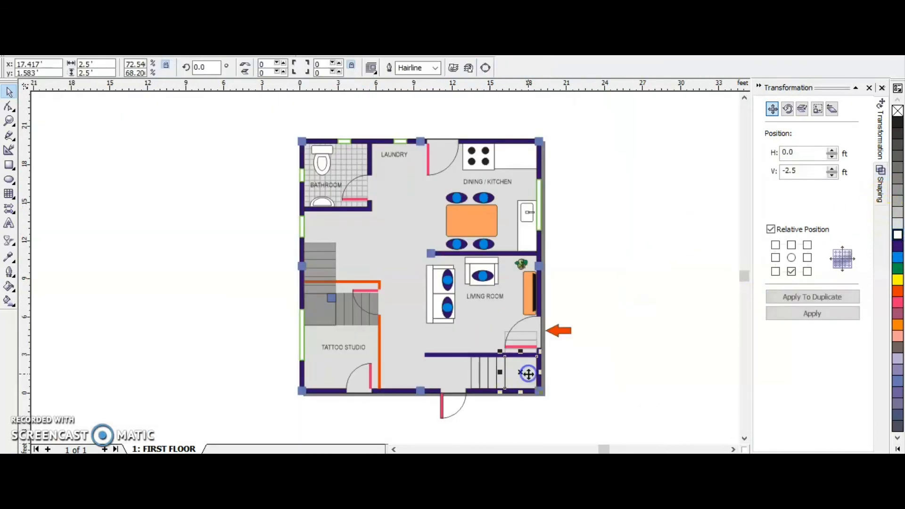
left_click(896, 157)
left_click(595, 371)
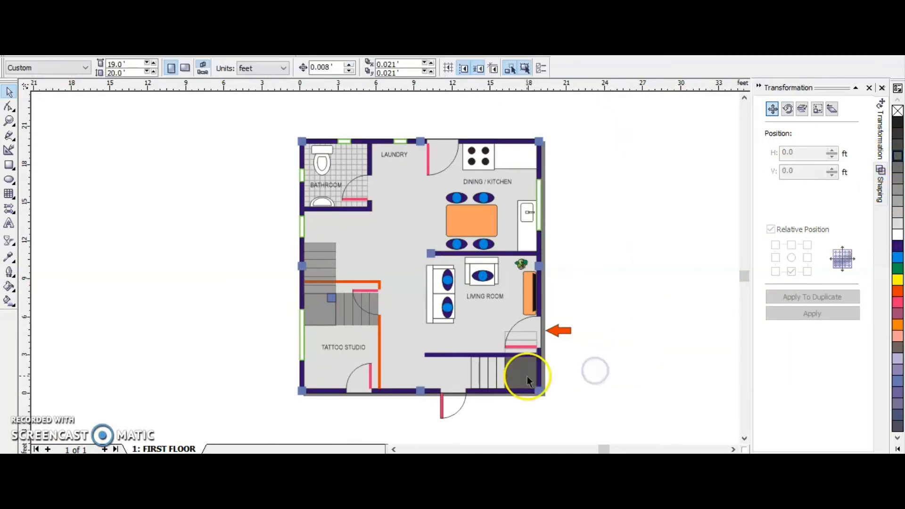
Fill the stair treads beside the dark gray landing with progressively lighter grays, moving away from the landing.
left_click(502, 374)
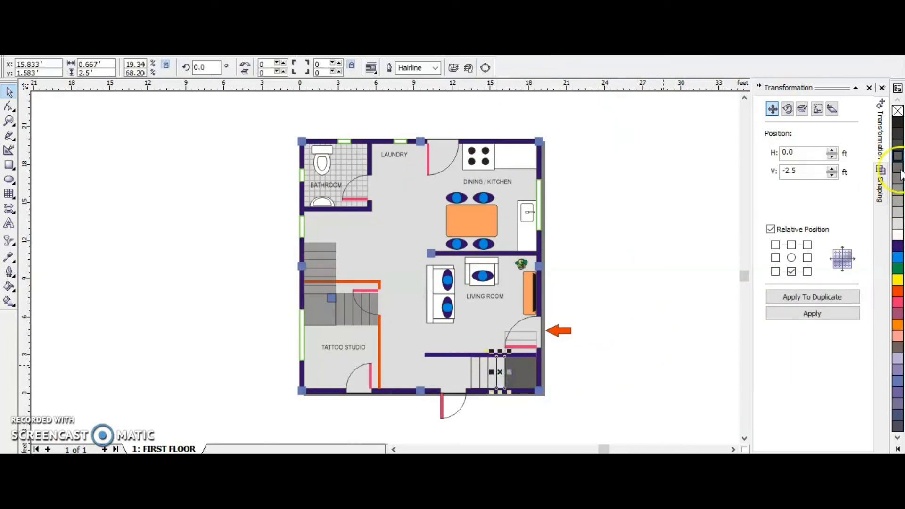
left_click(490, 371)
left_click(895, 176)
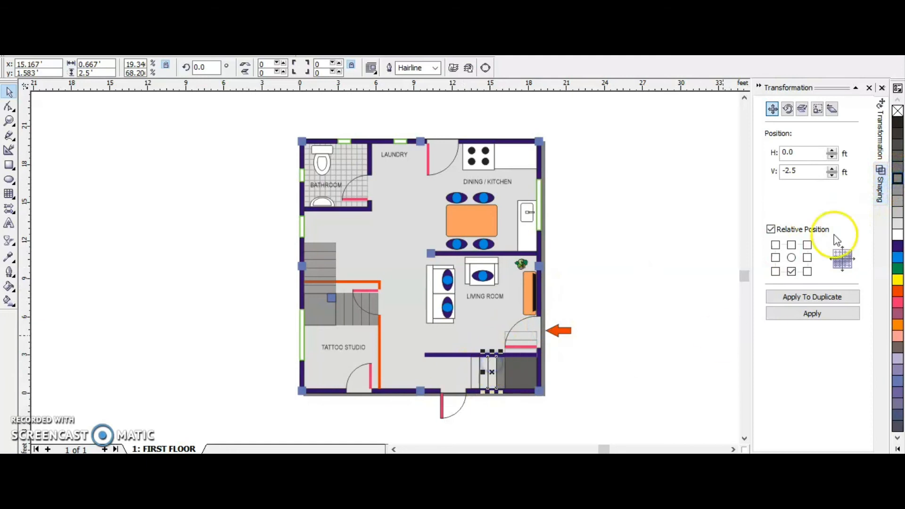
left_click_drag(493, 367, 484, 367)
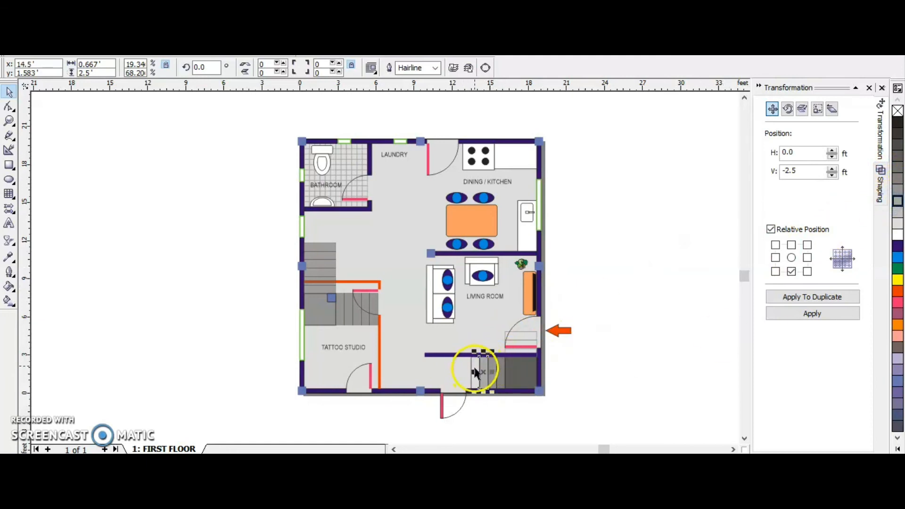
left_click(897, 210)
left_click(581, 328)
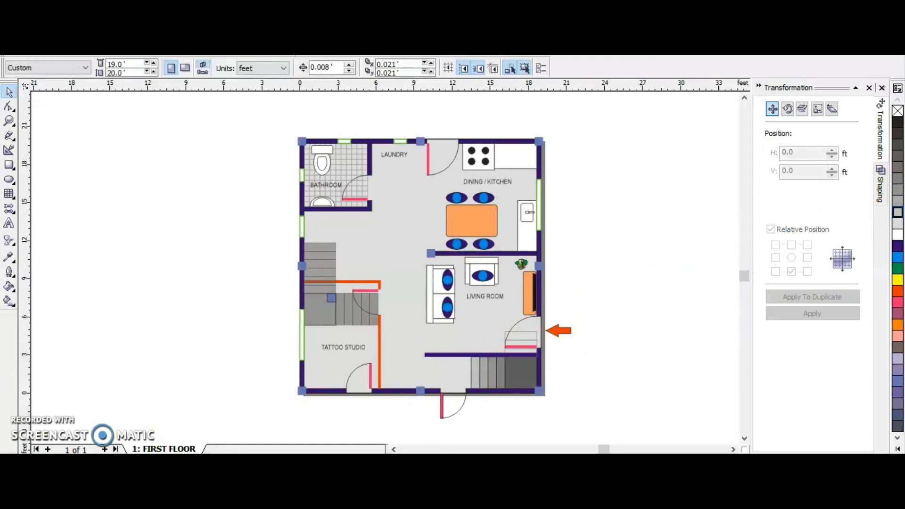